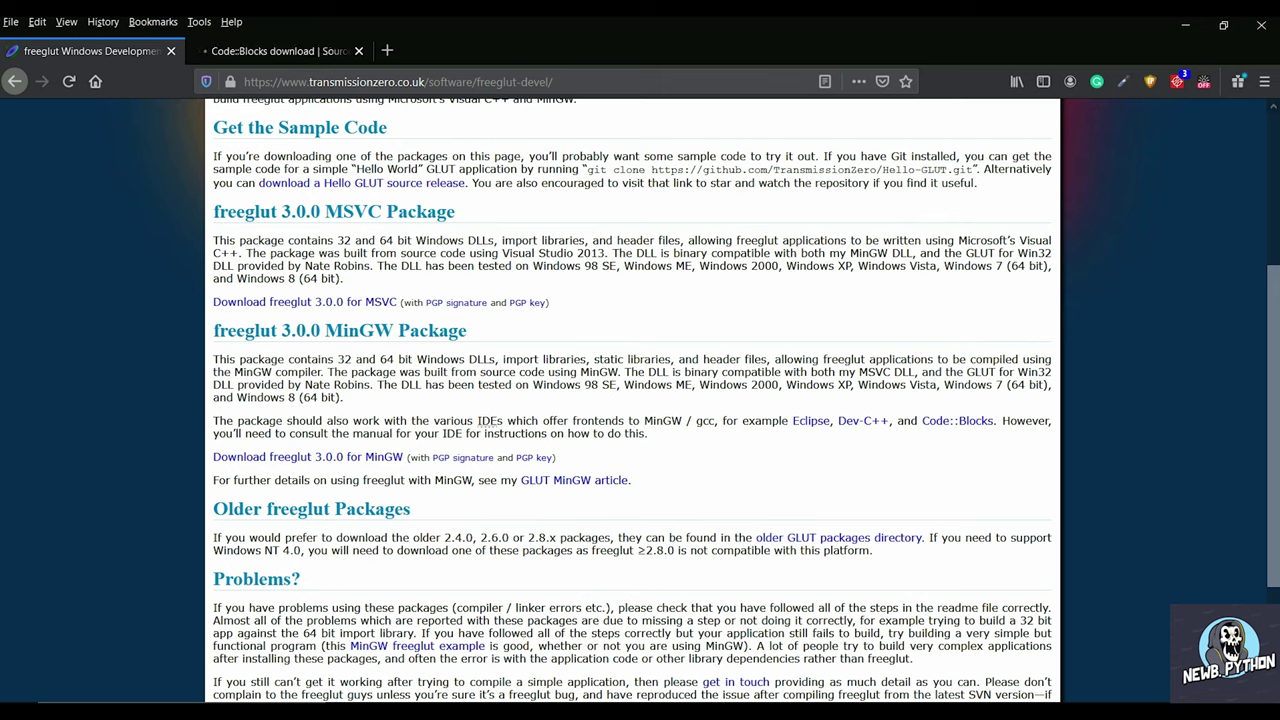
Review the freeglut 3.0.0 MinGW package download link and the setup instructions in codeblocks.txt.
drag(468, 330, 212, 330)
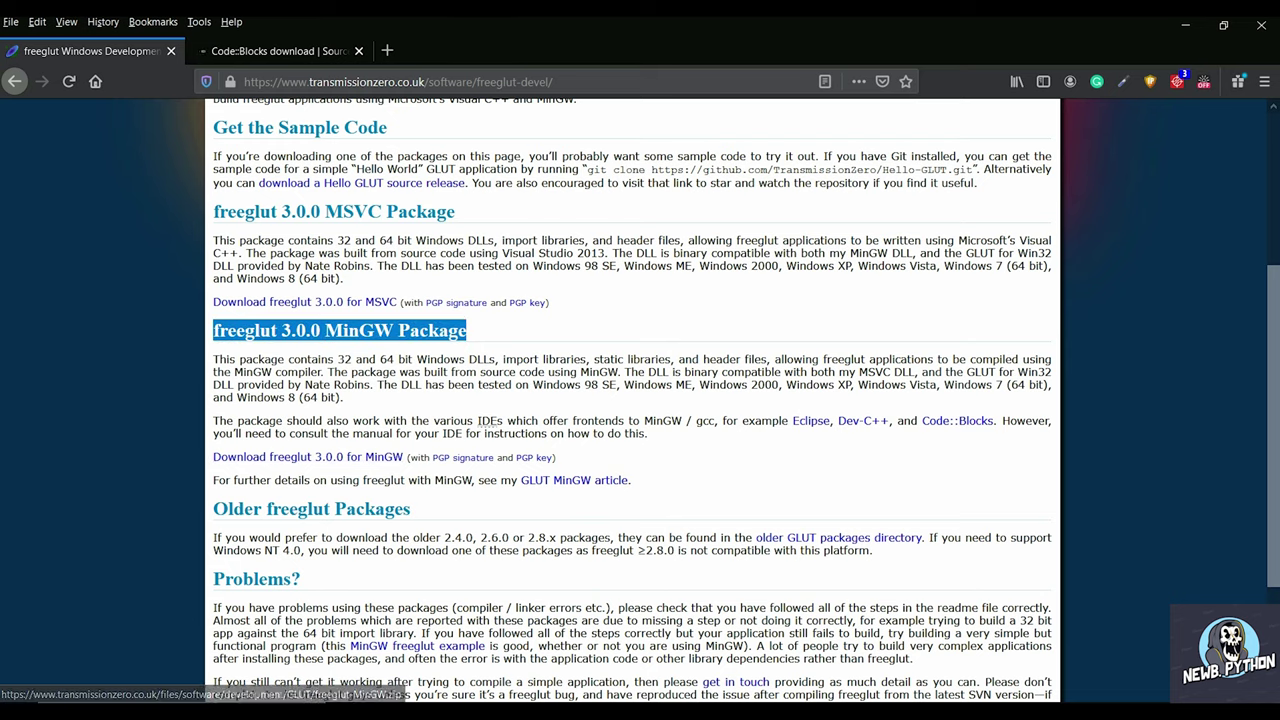
drag(316, 457, 402, 457)
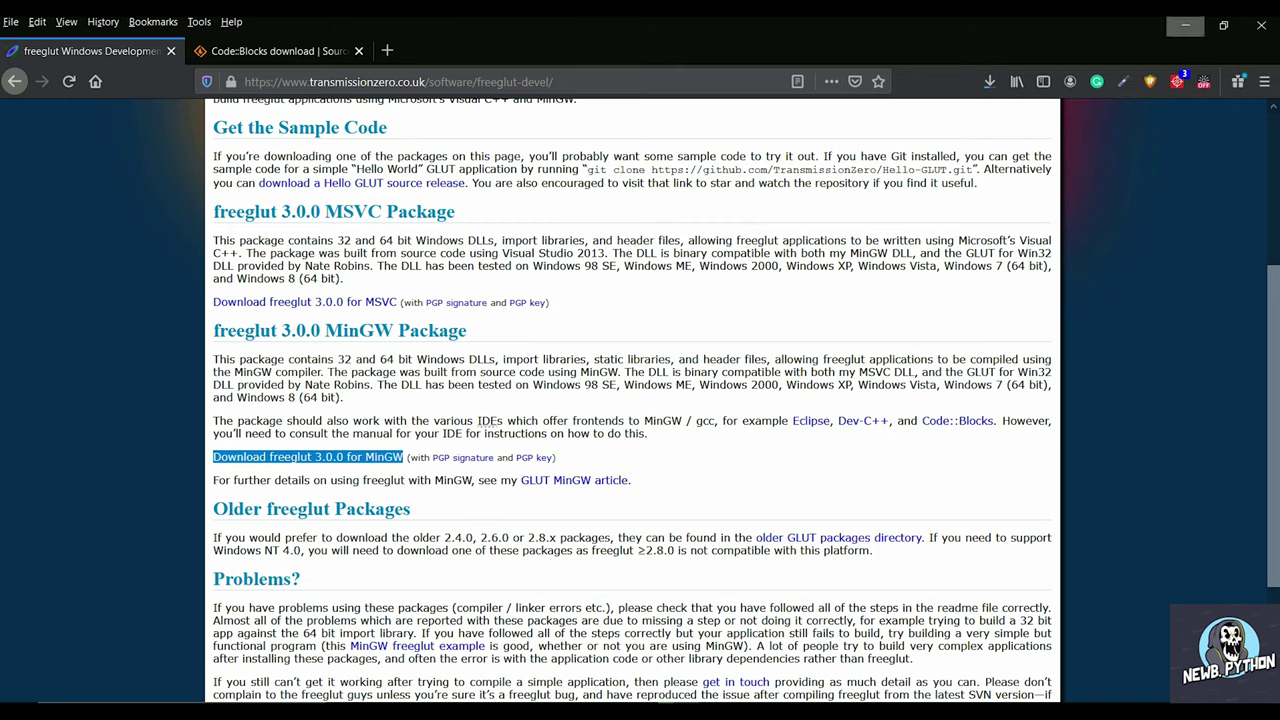
click(1185, 25)
click(787, 472)
drag(696, 522, 264, 521)
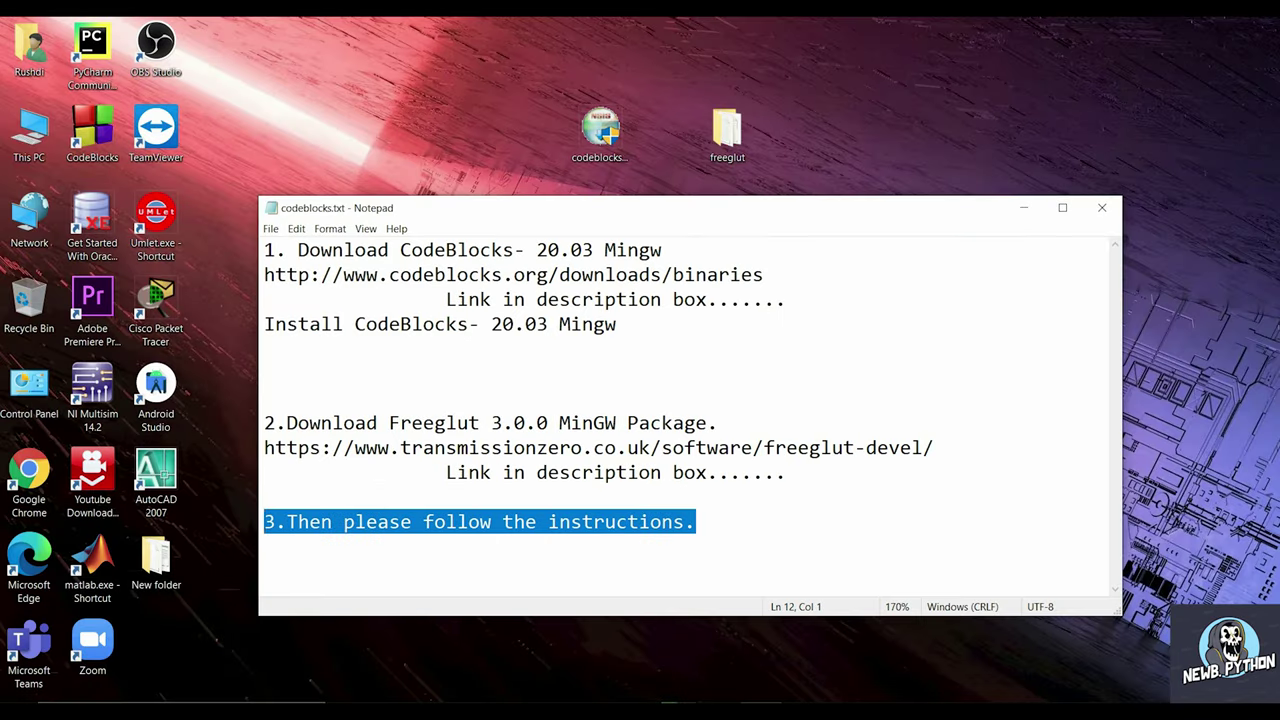
click(695, 521)
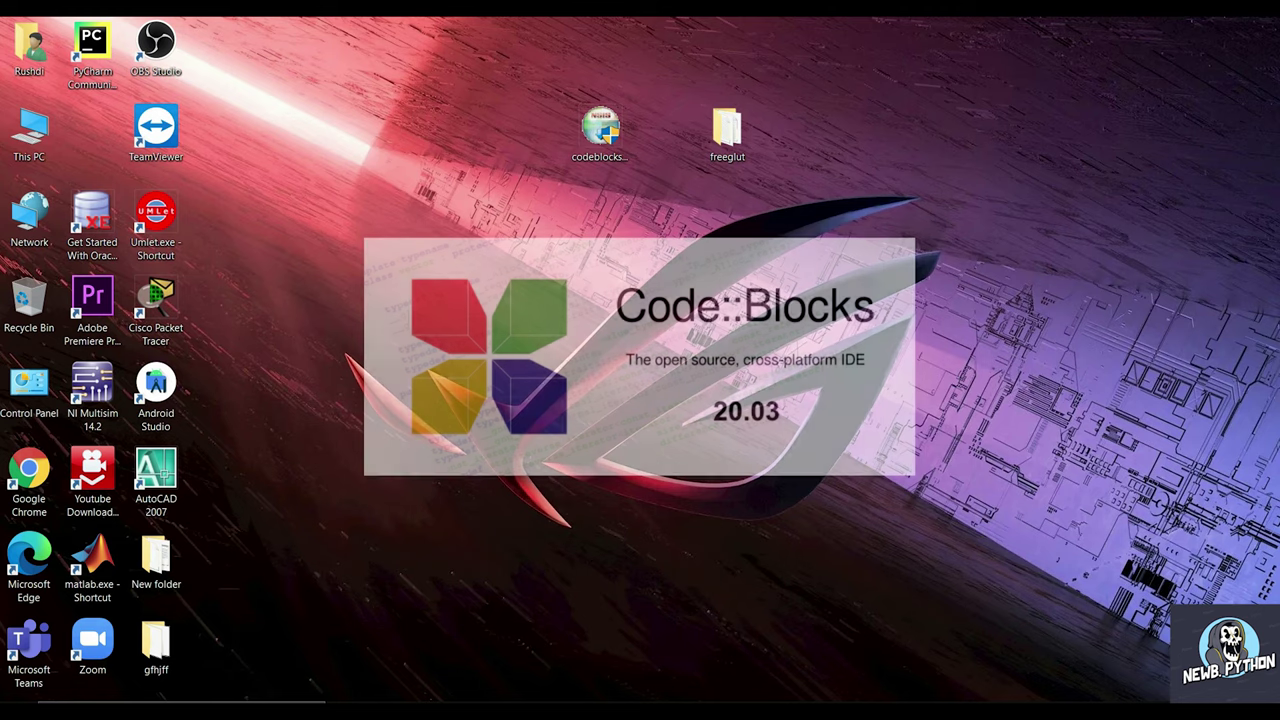
Install Code::Blocks 20.03 with the default options, decline to run it immediately and finish the setup.
key(Return)
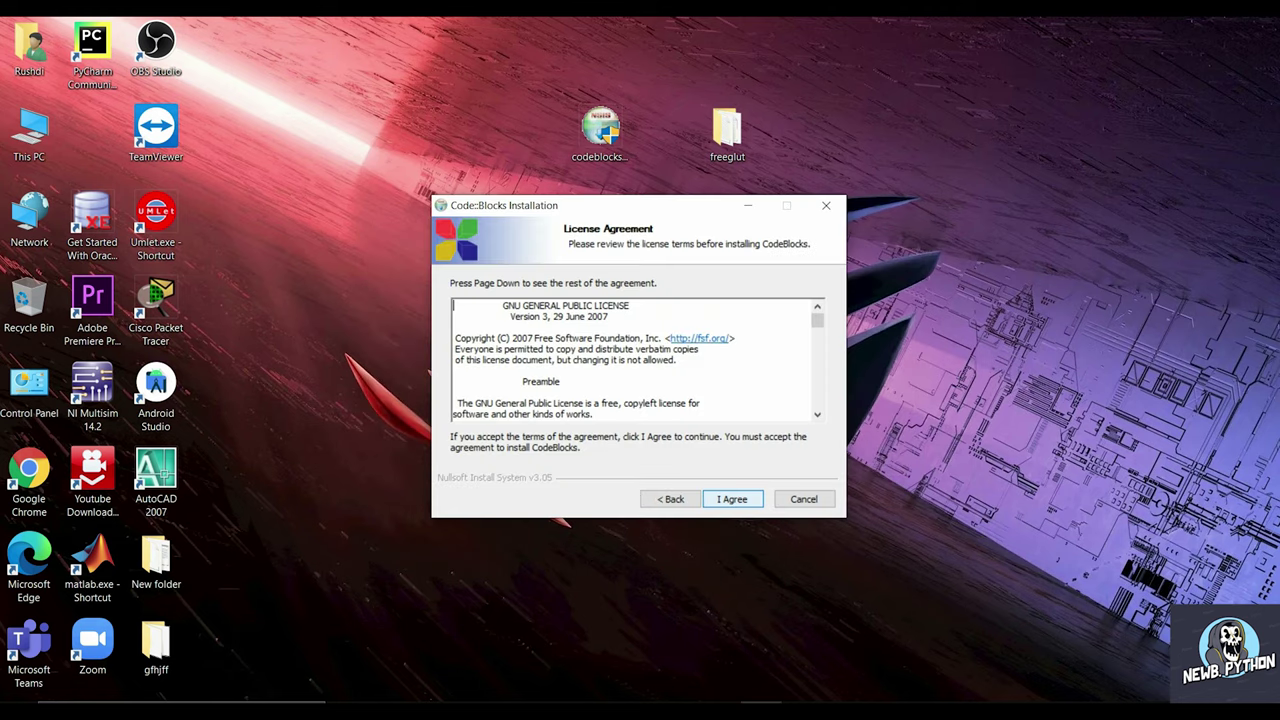
key(Return)
key(Return)
key(Return)
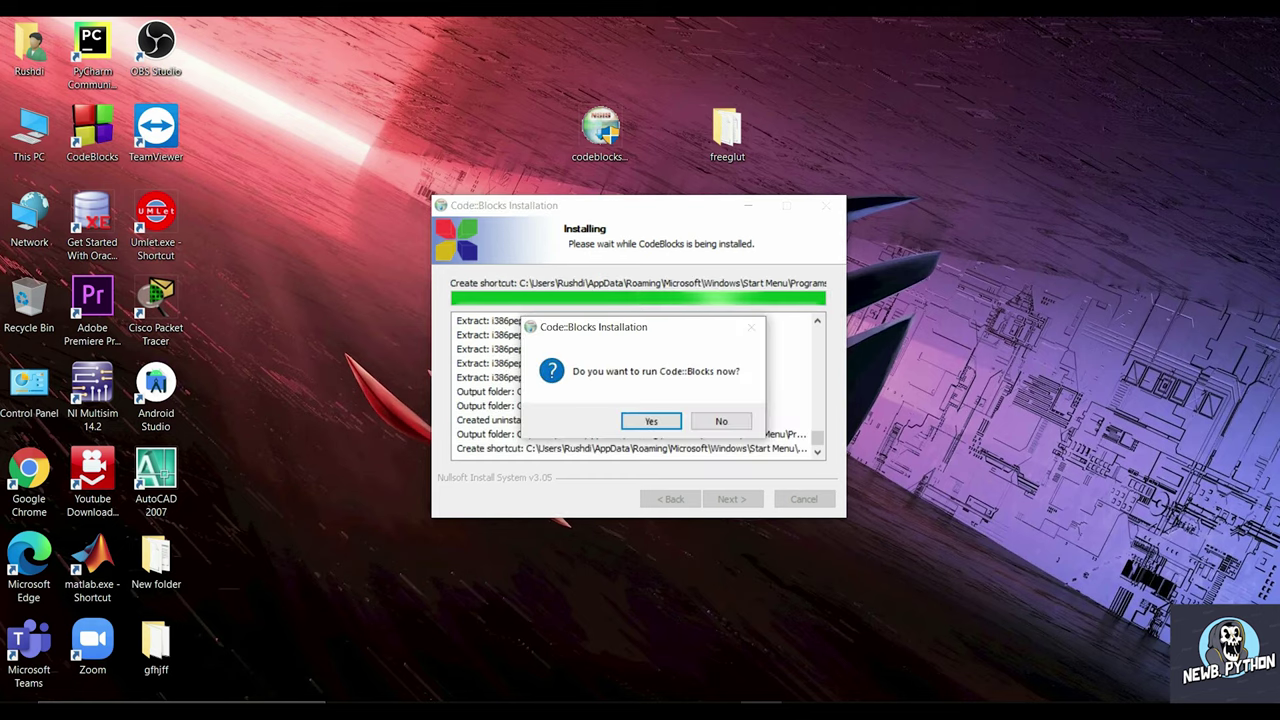
click(721, 421)
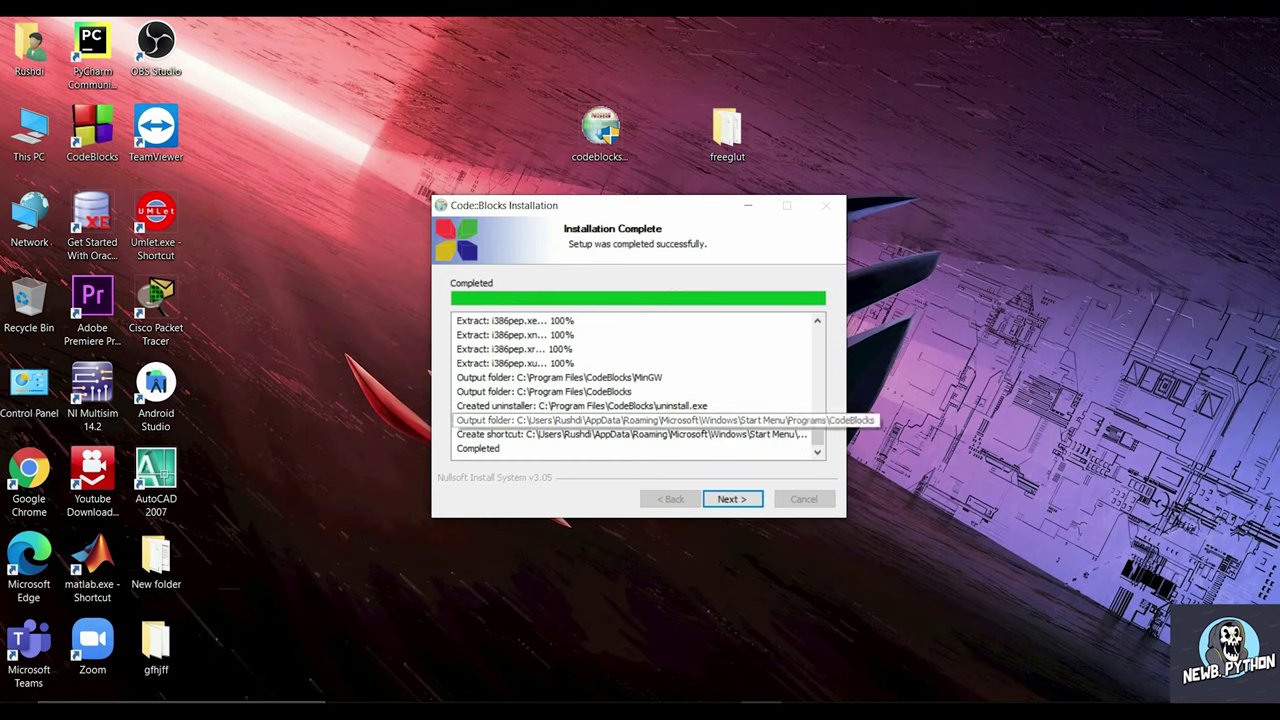
click(732, 498)
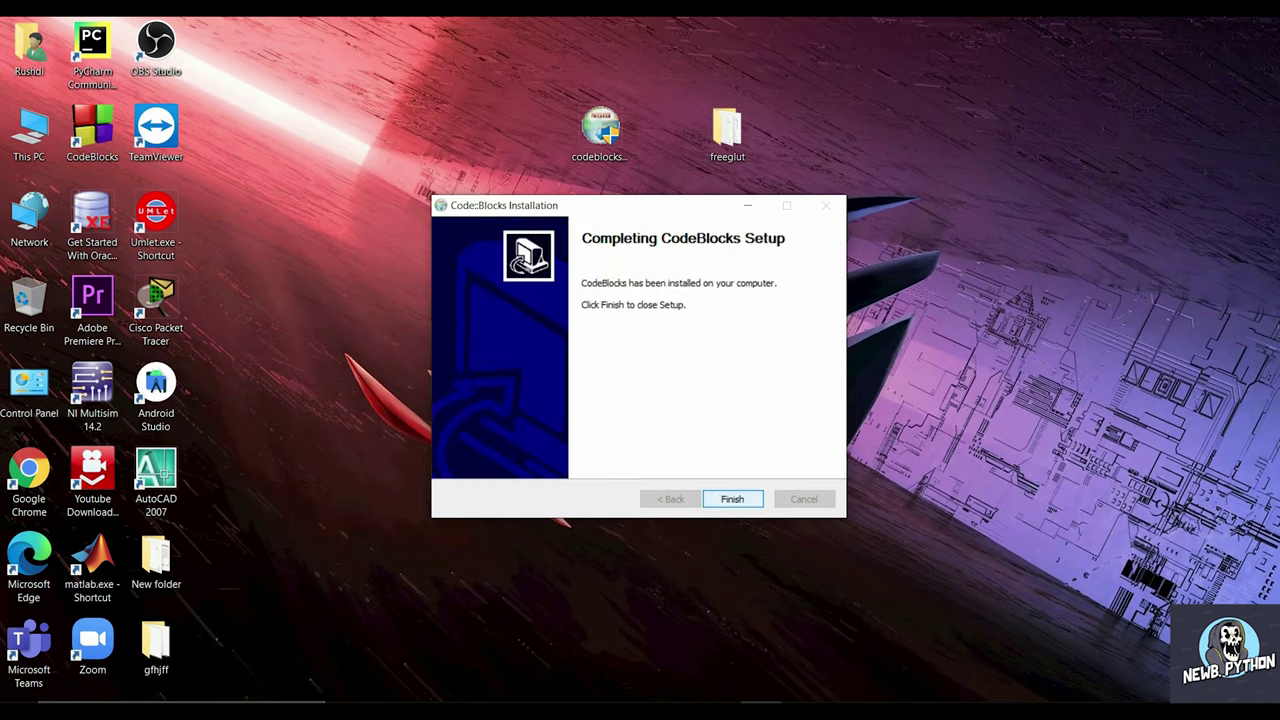
click(732, 498)
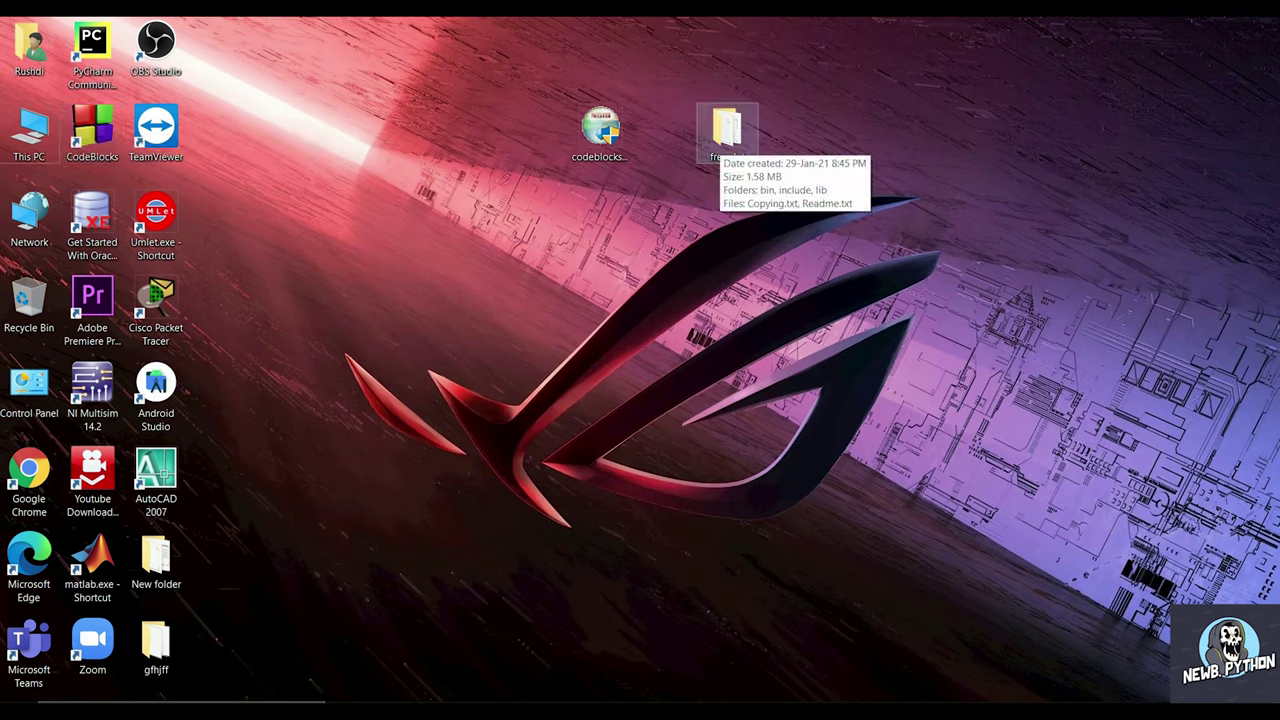
Copy all four header files from the include\GL subfolder of the desktop freeglut folder.
double_click(726, 130)
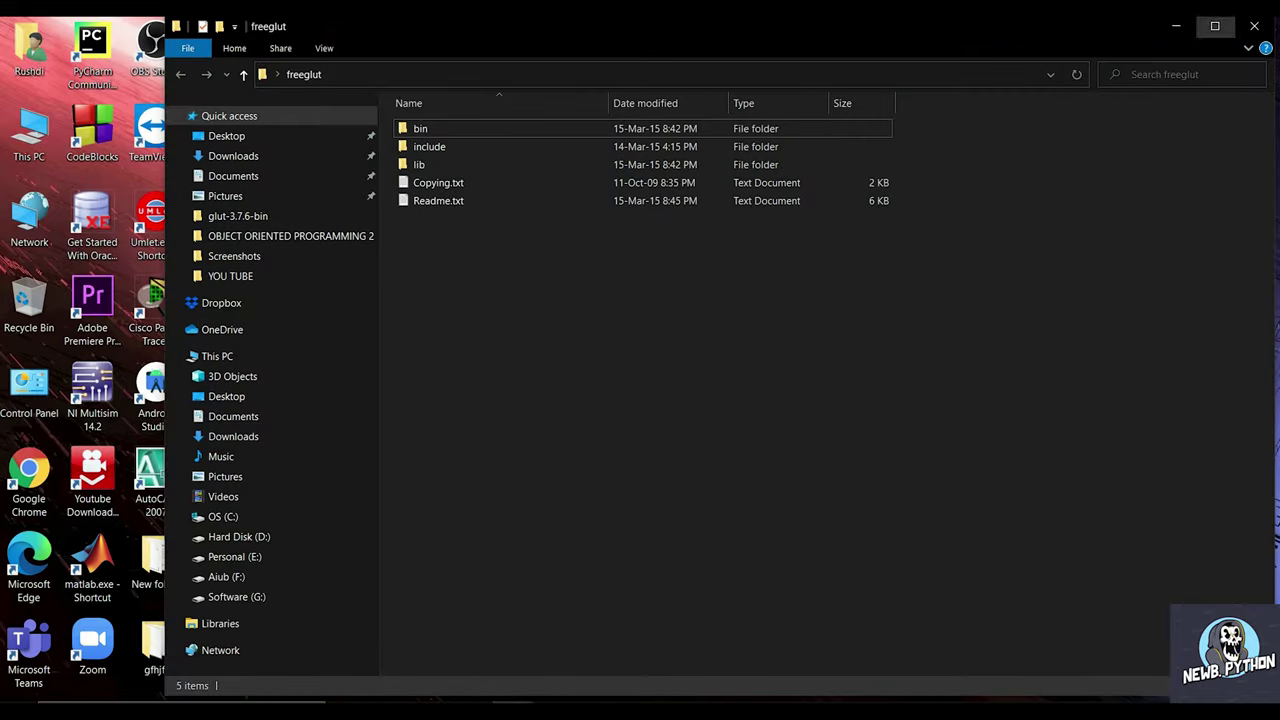
click(1215, 26)
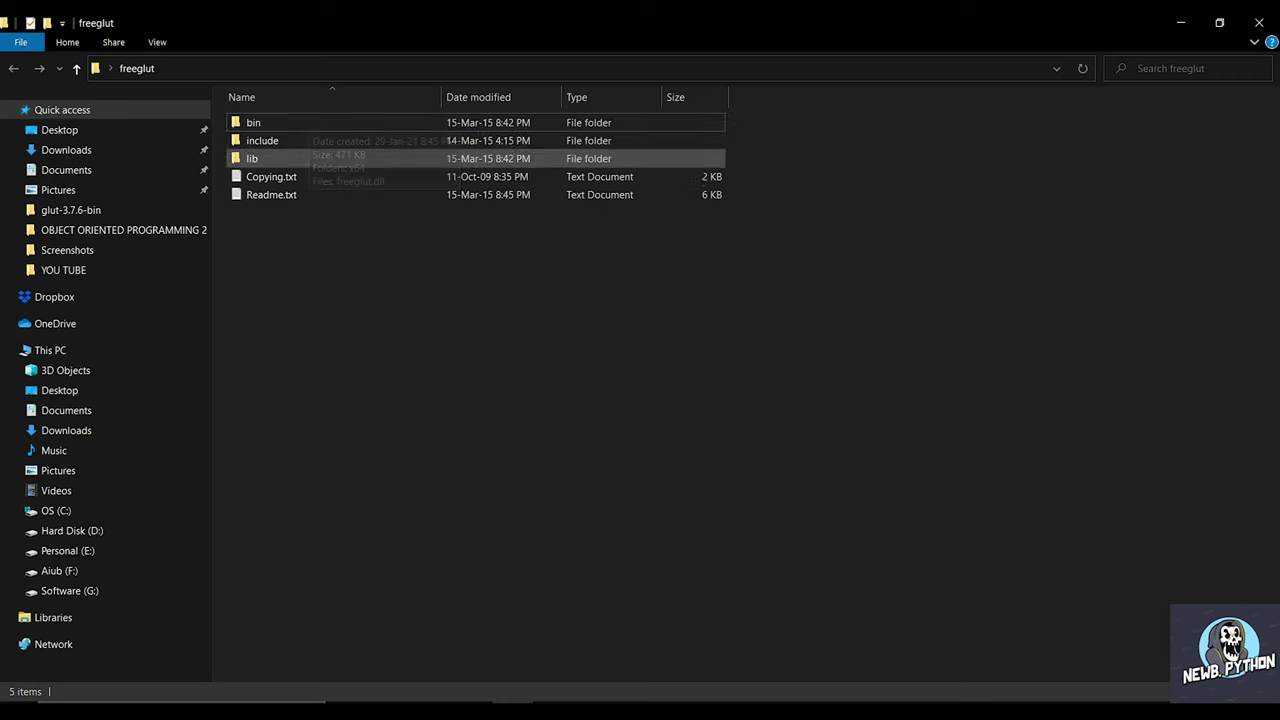
click(308, 140)
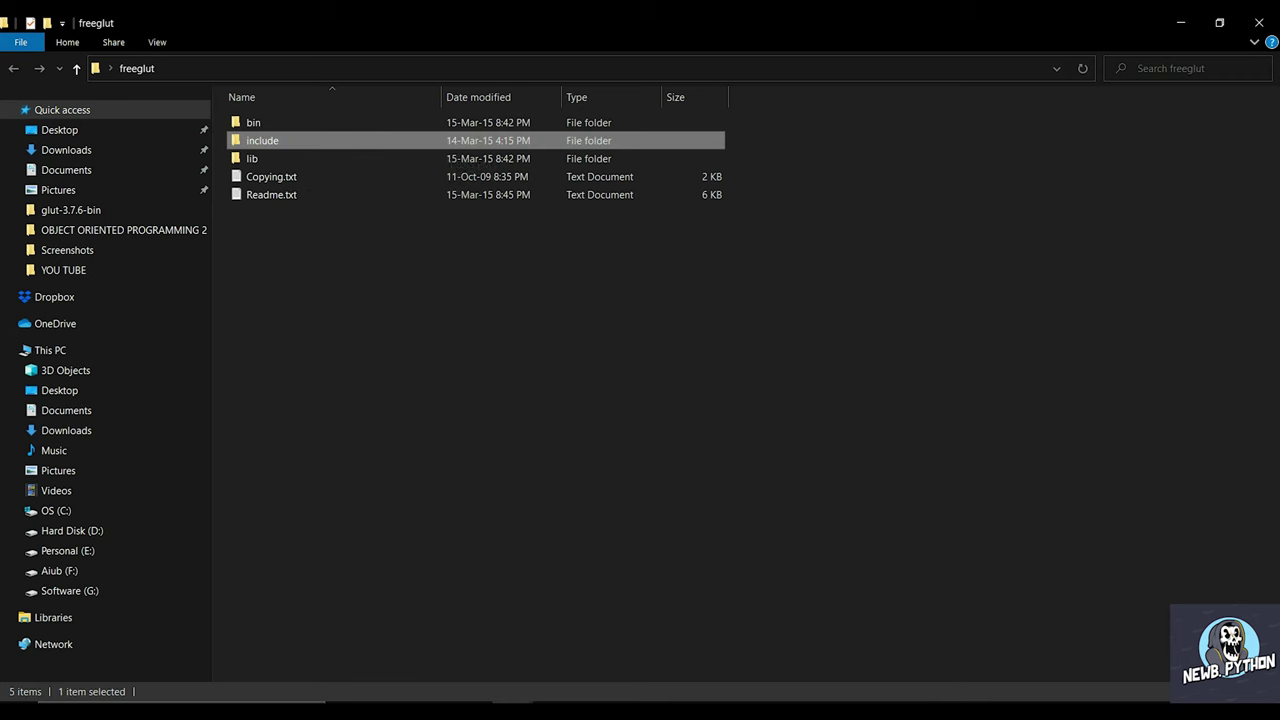
double_click(308, 140)
click(308, 122)
double_click(252, 122)
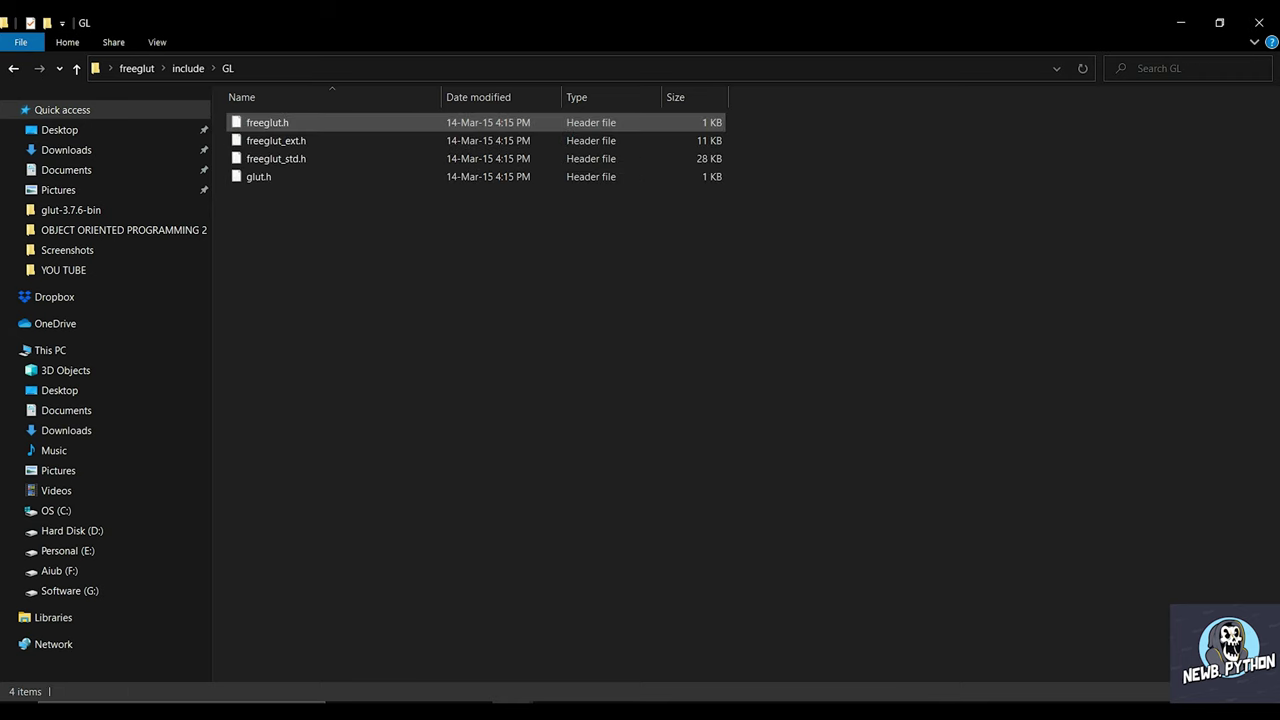
drag(304, 220, 303, 118)
right_click(303, 118)
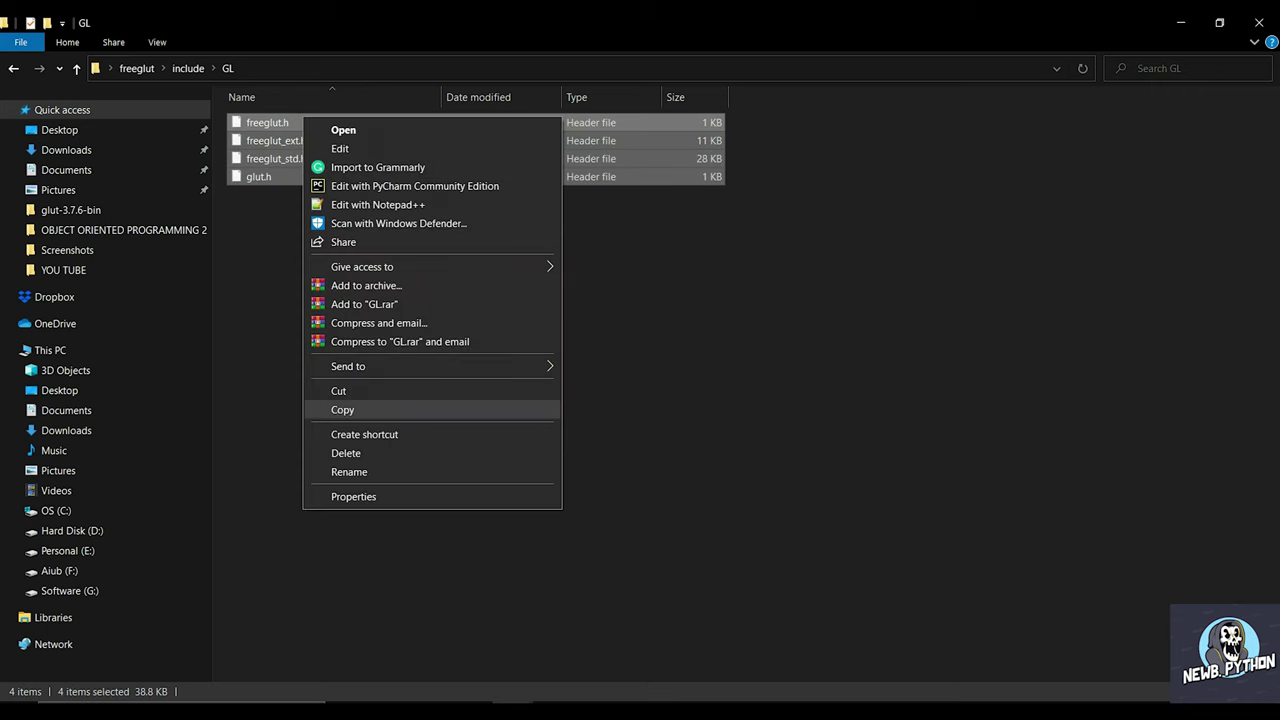
click(342, 409)
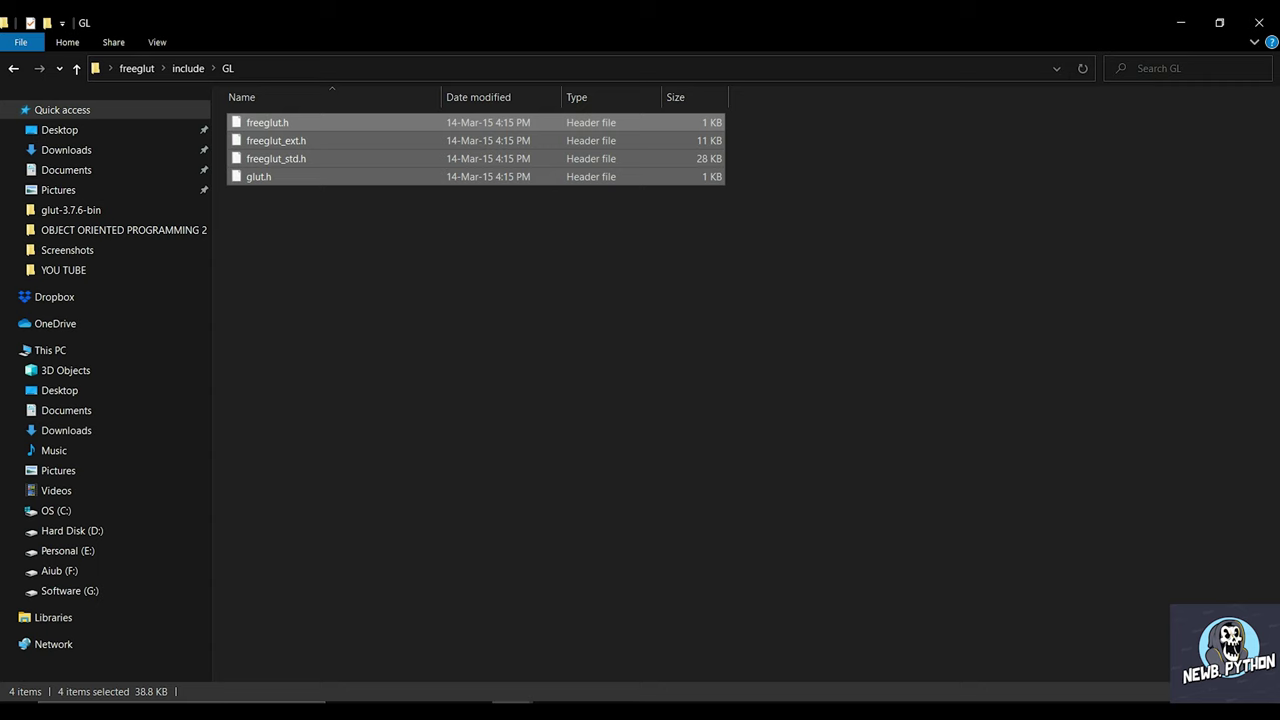
Open the C:\Program Files\CodeBlocks\MinGW folder in the other File Explorer window.
mouse_move(512, 708)
click(600, 637)
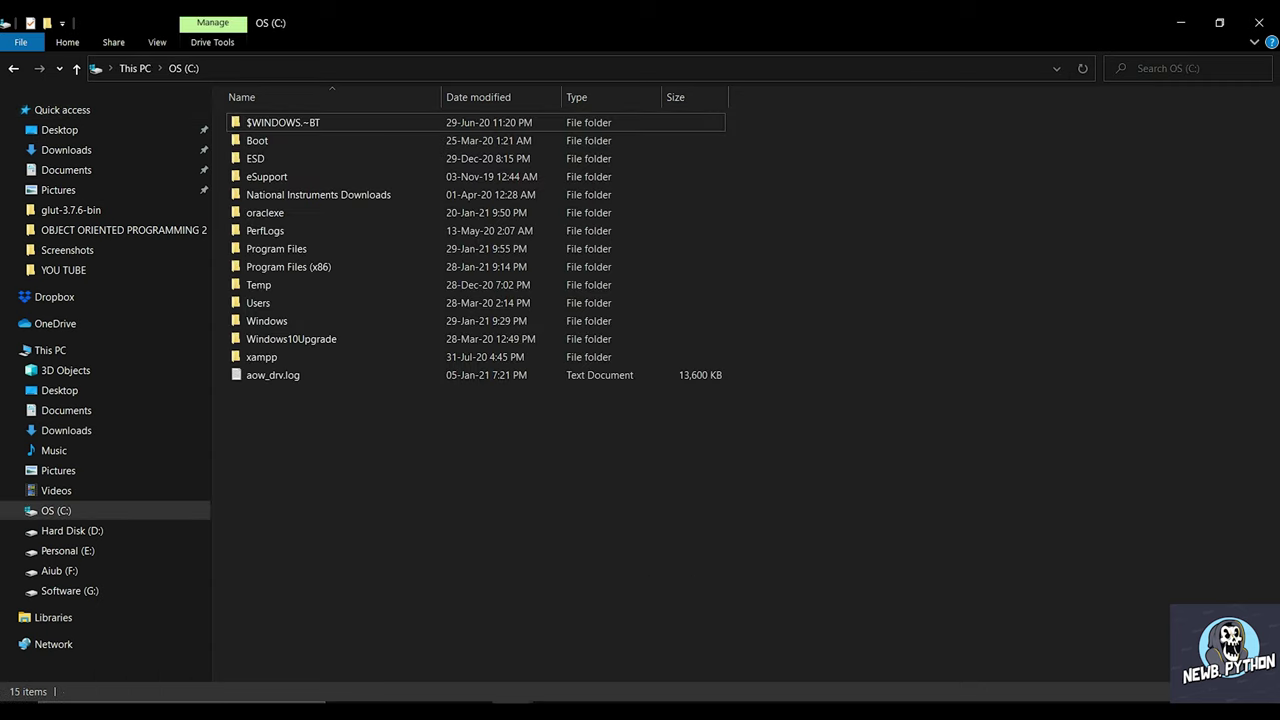
click(276, 248)
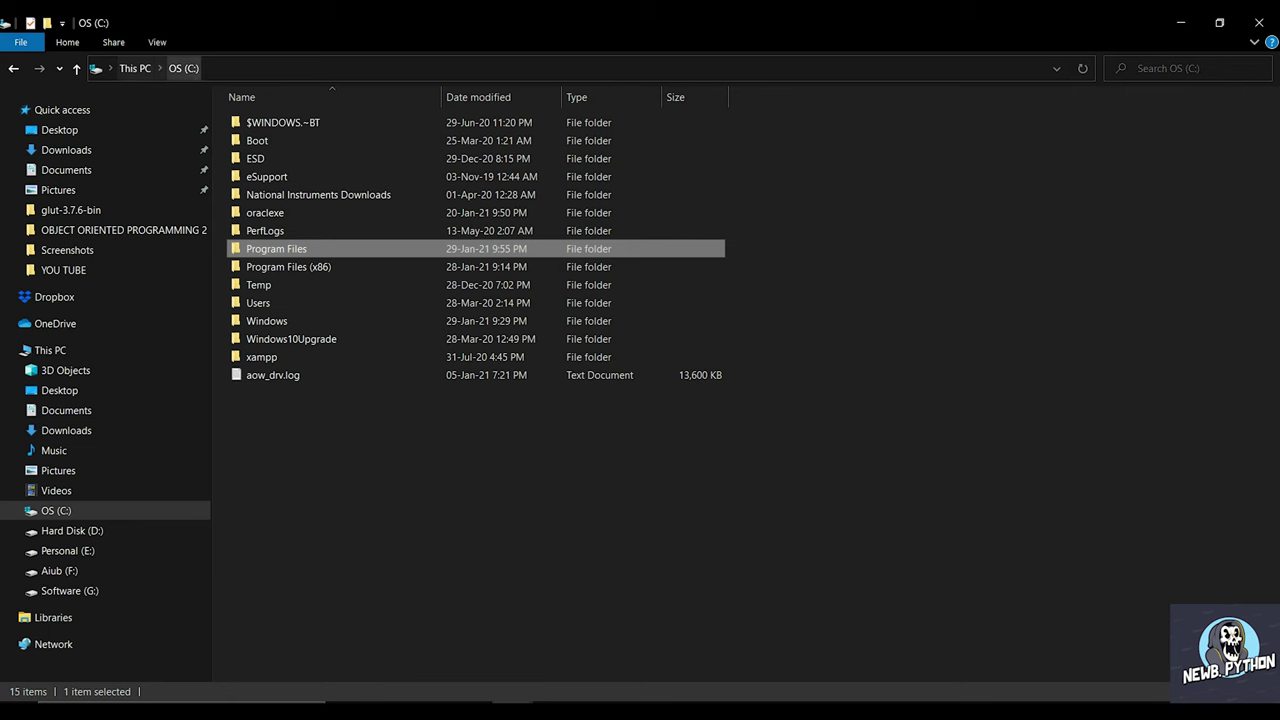
double_click(276, 248)
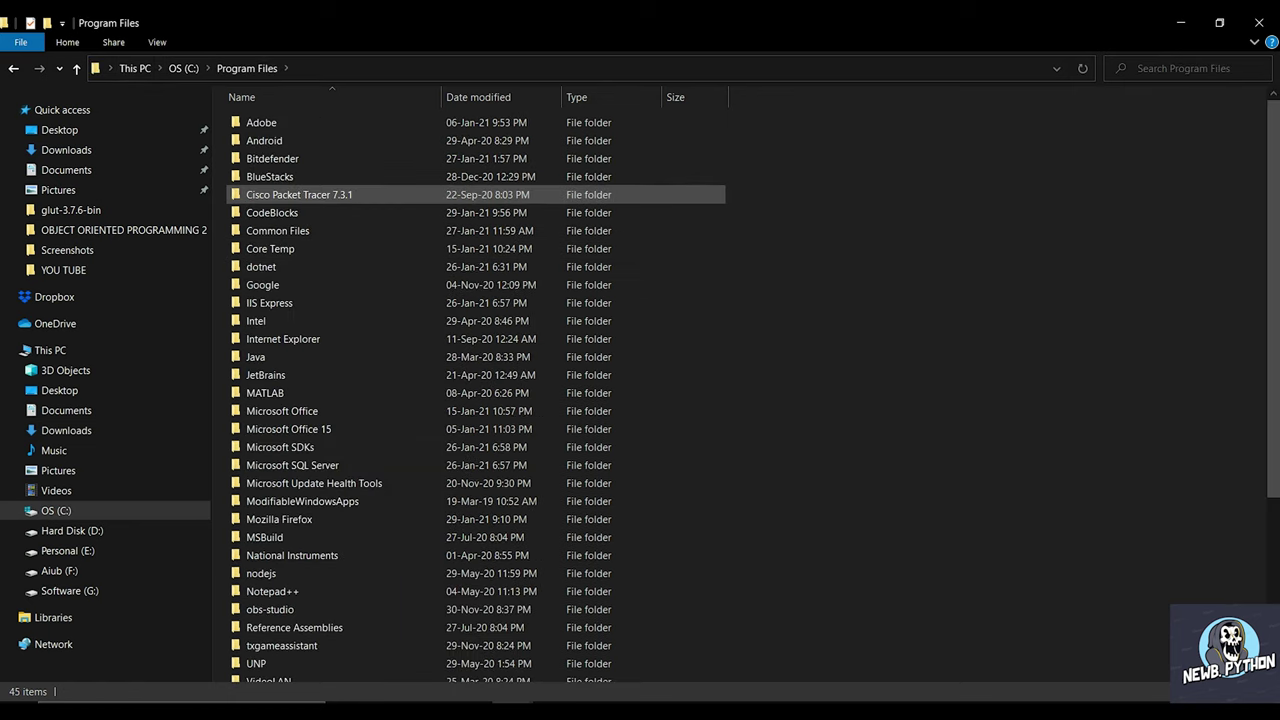
click(272, 212)
double_click(272, 212)
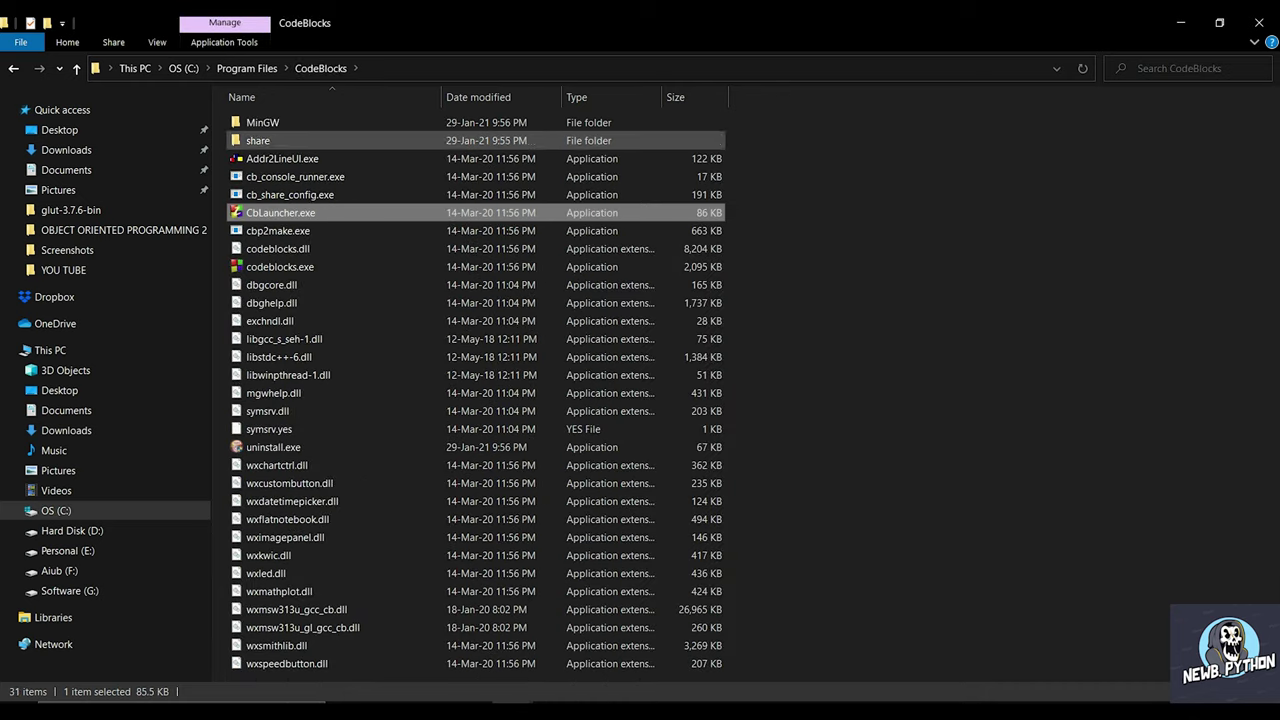
click(262, 122)
double_click(262, 122)
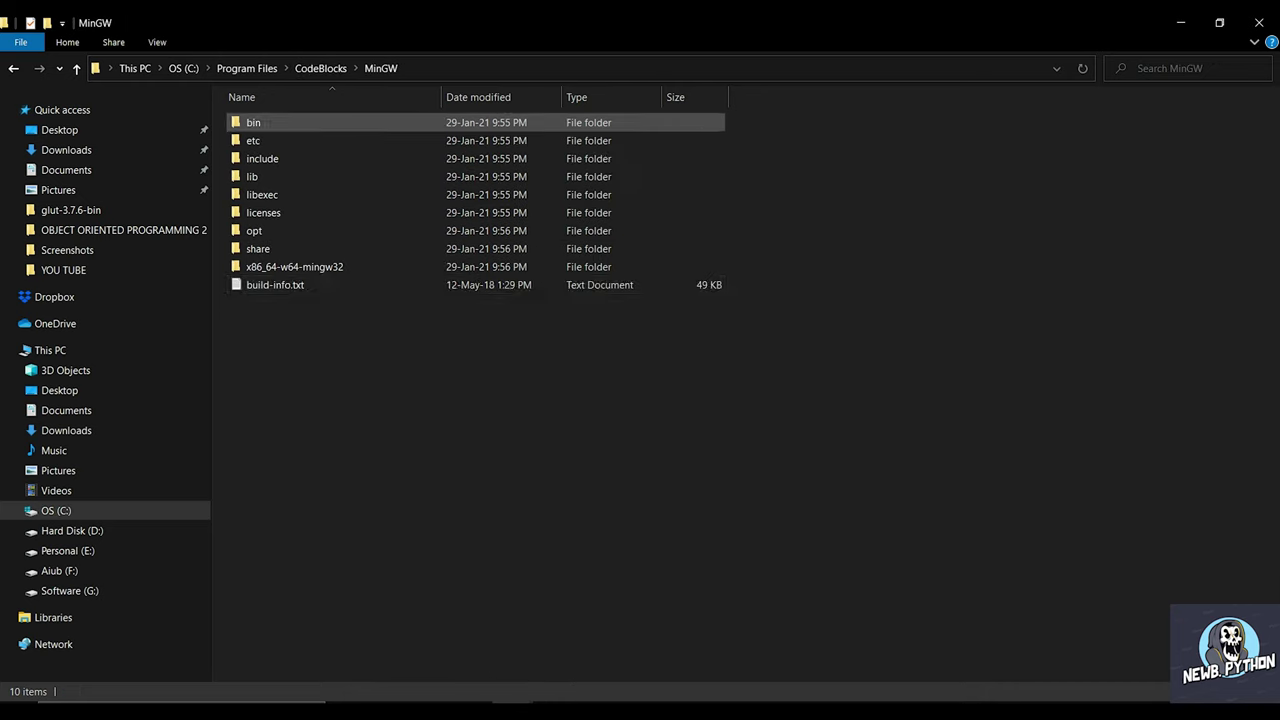
Go into the x86_64-w64-mingw32\include\GL subfolder of MinGW.
click(294, 266)
double_click(294, 266)
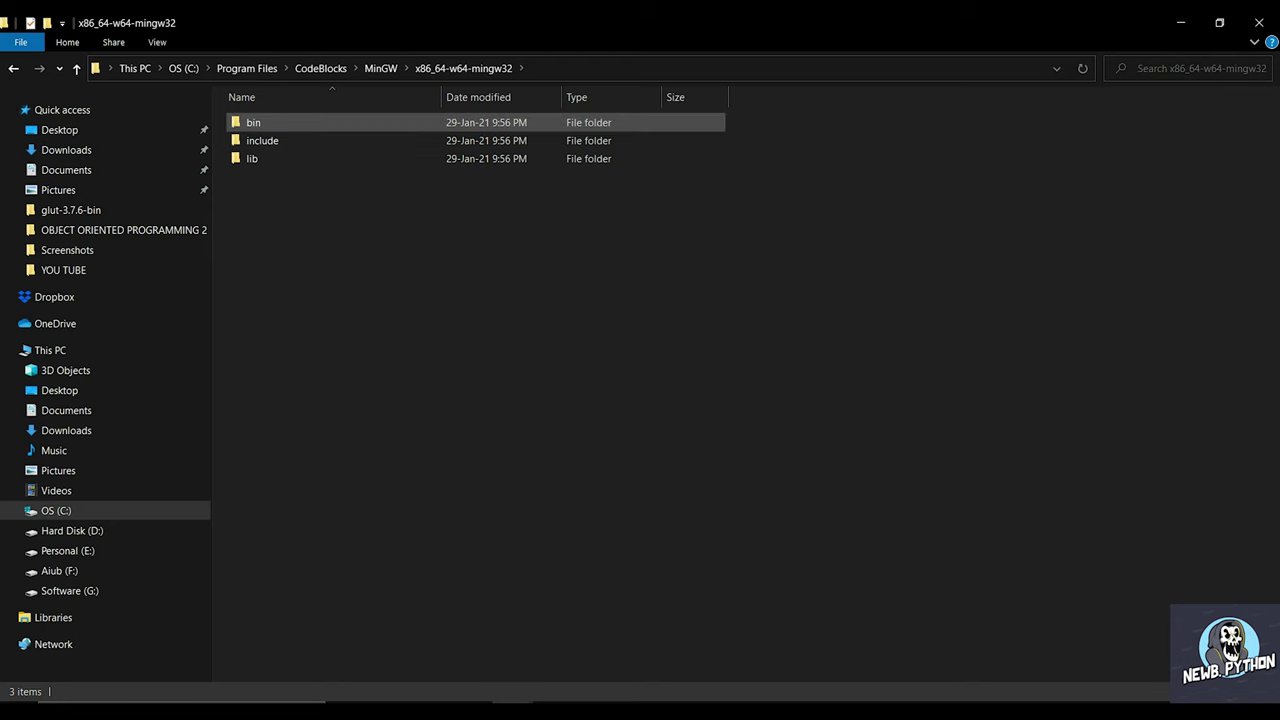
click(262, 140)
key(Return)
text(gl)
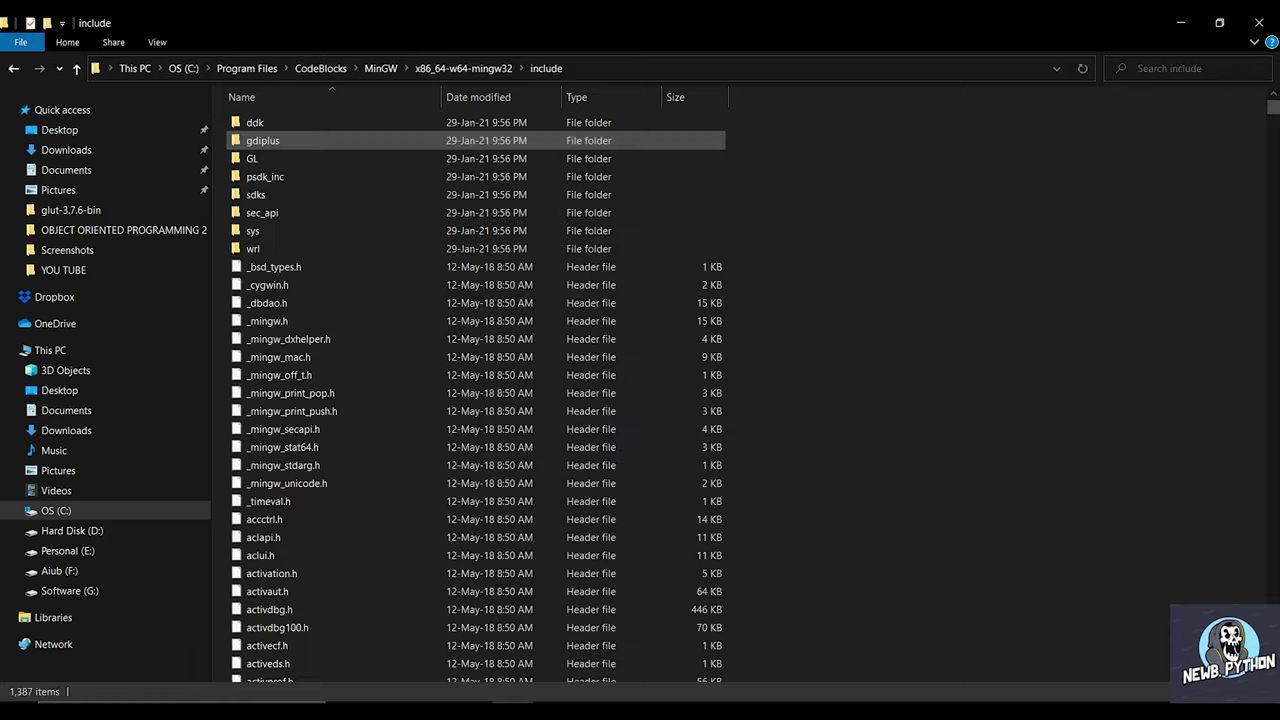
key(Return)
text(glc)
Paste the copied freeglut header files into the MinGW include\GL folder.
click(380, 184)
right_click(380, 184)
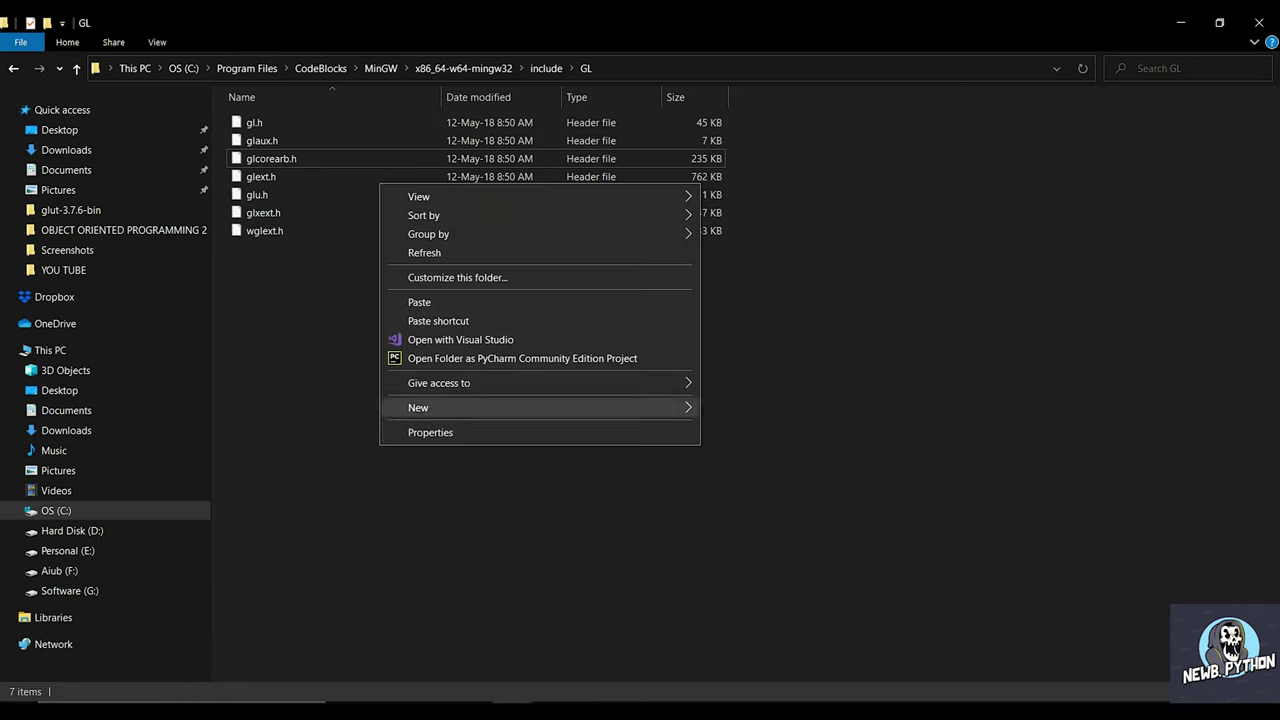
click(419, 301)
click(480, 295)
click(593, 320)
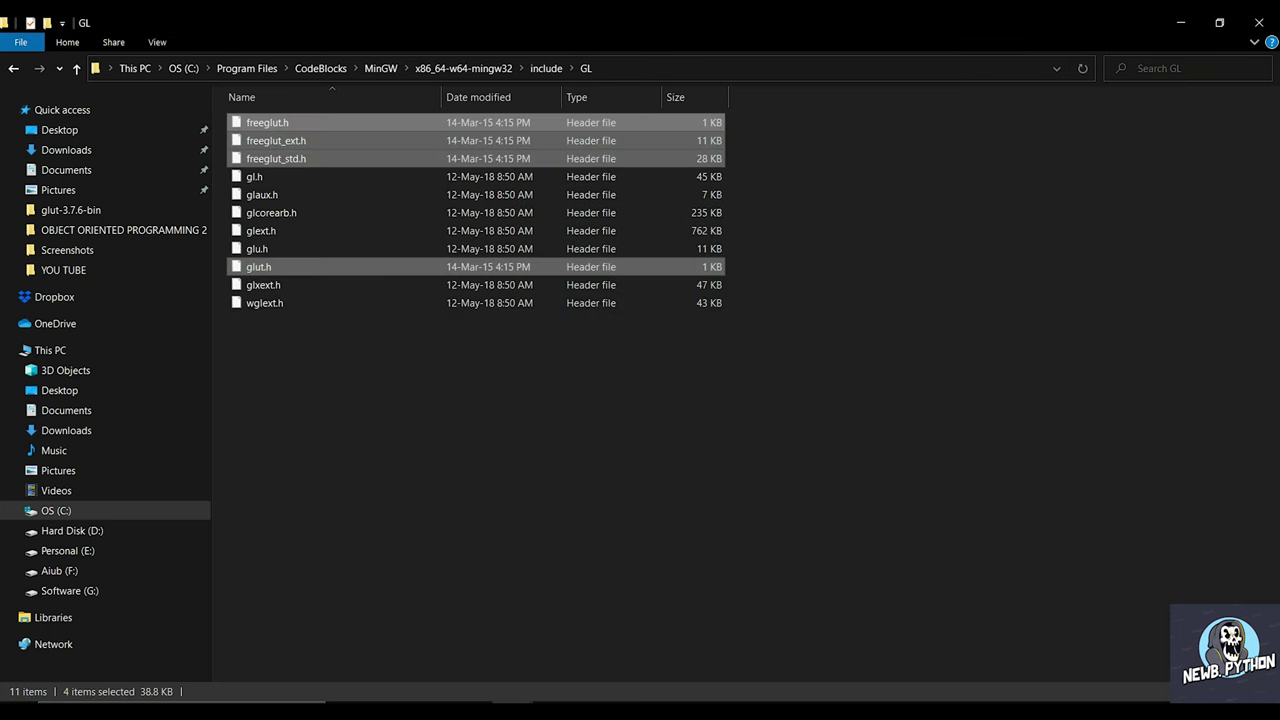
click(593, 360)
Return to the freeglut package, open its lib folder and select libfreeglut.a and libfreeglut_static.a.
mouse_move(511, 704)
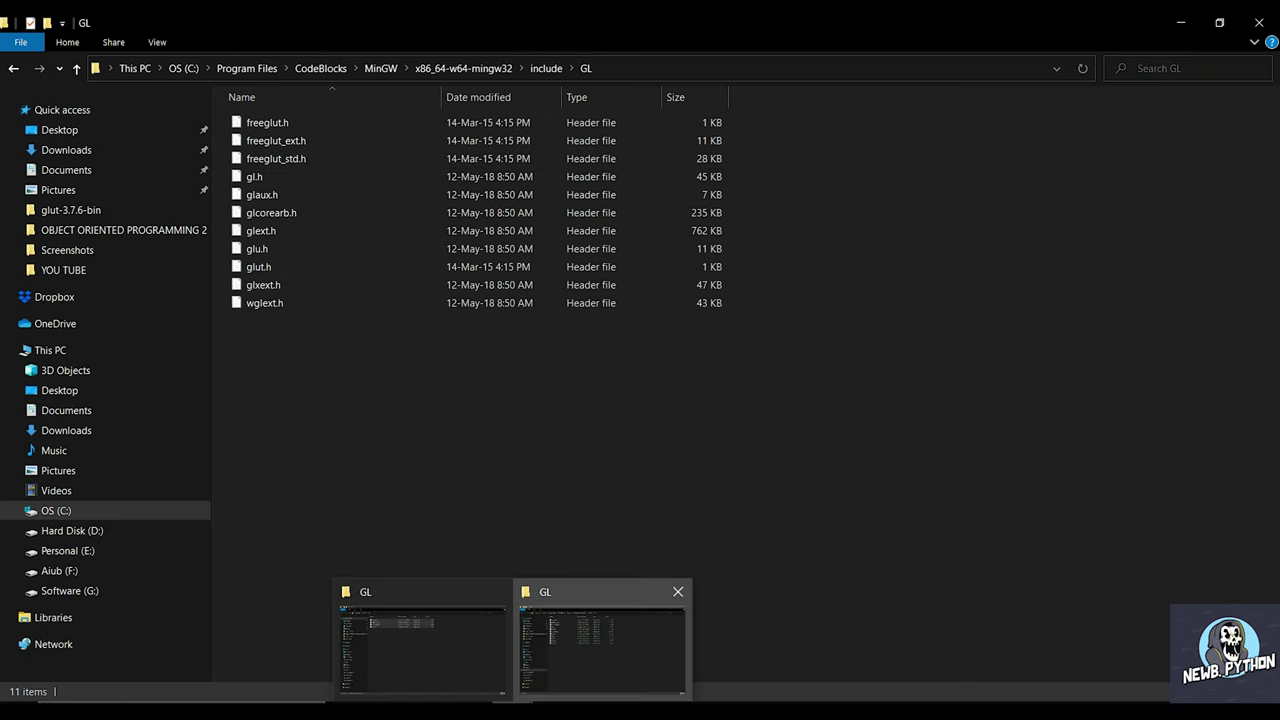
click(600, 648)
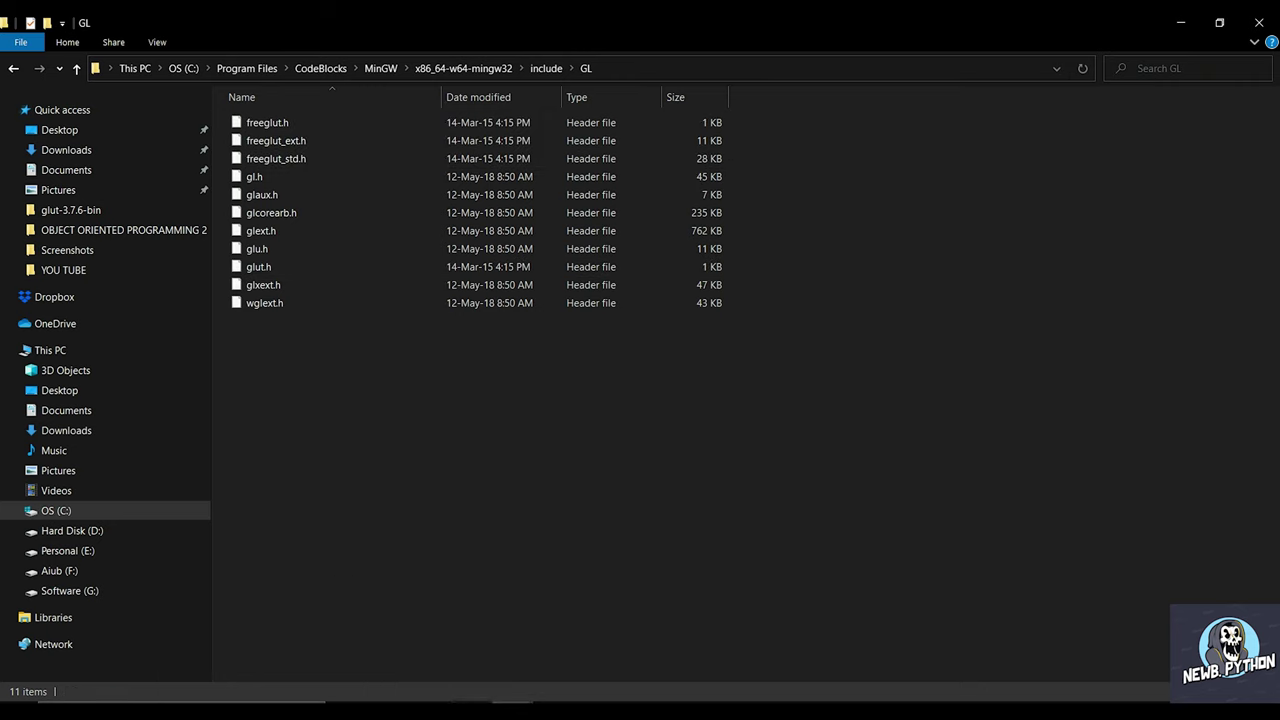
mouse_move(512, 703)
click(420, 645)
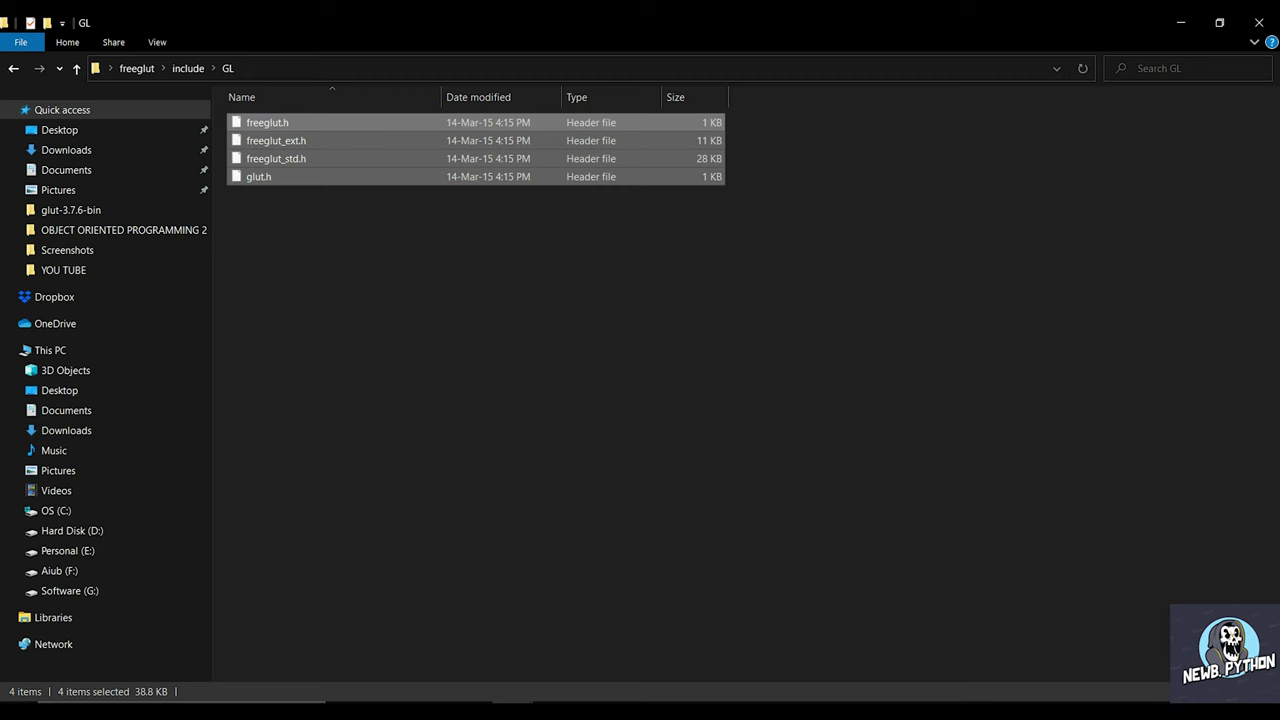
click(400, 350)
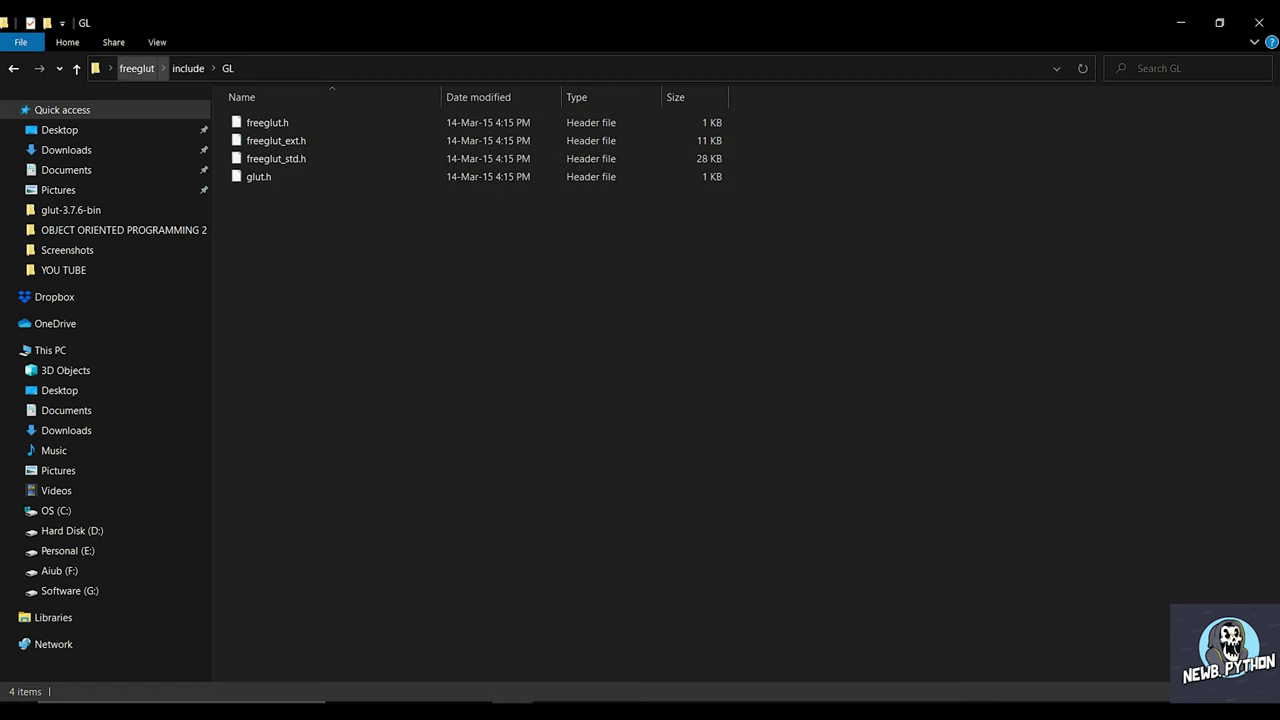
click(136, 68)
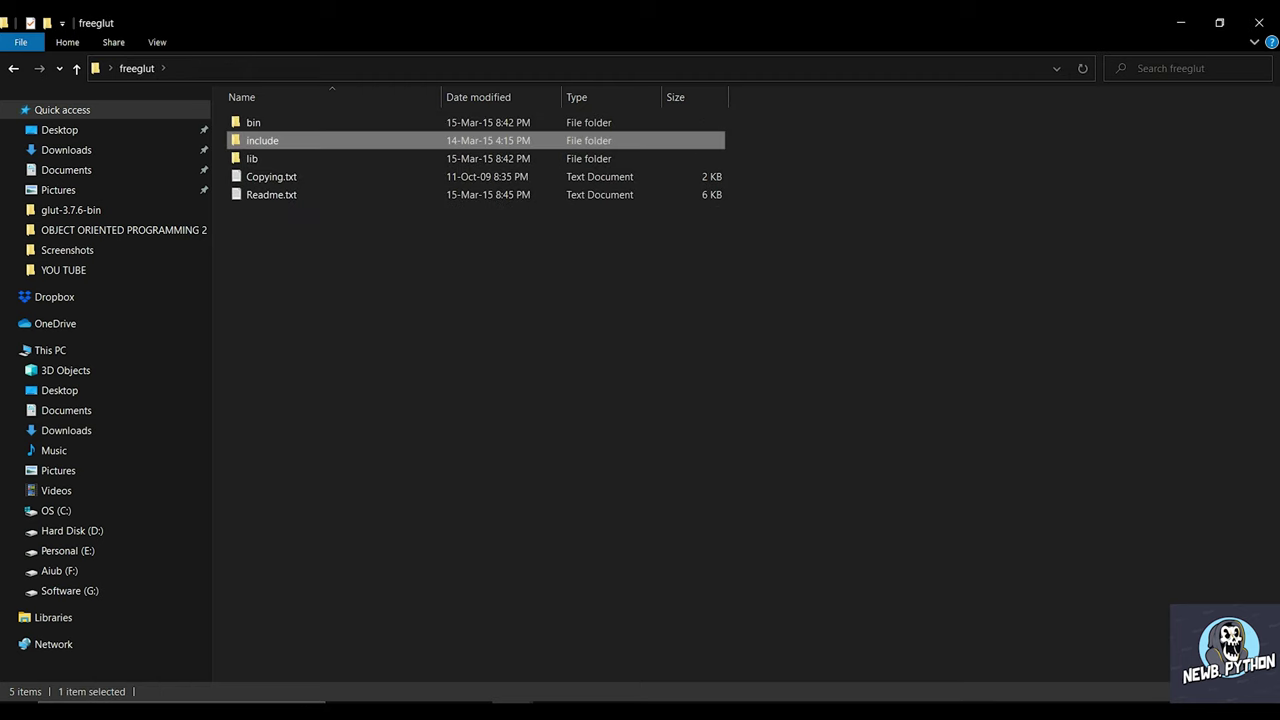
click(252, 158)
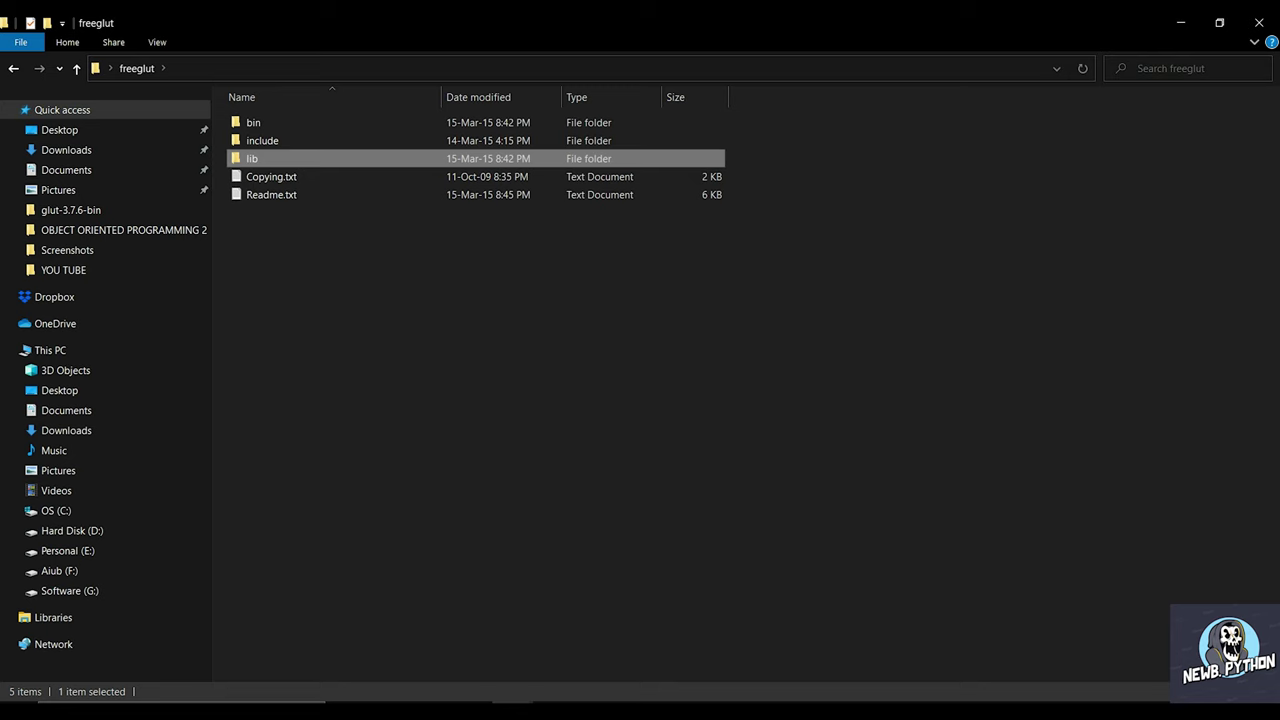
double_click(252, 158)
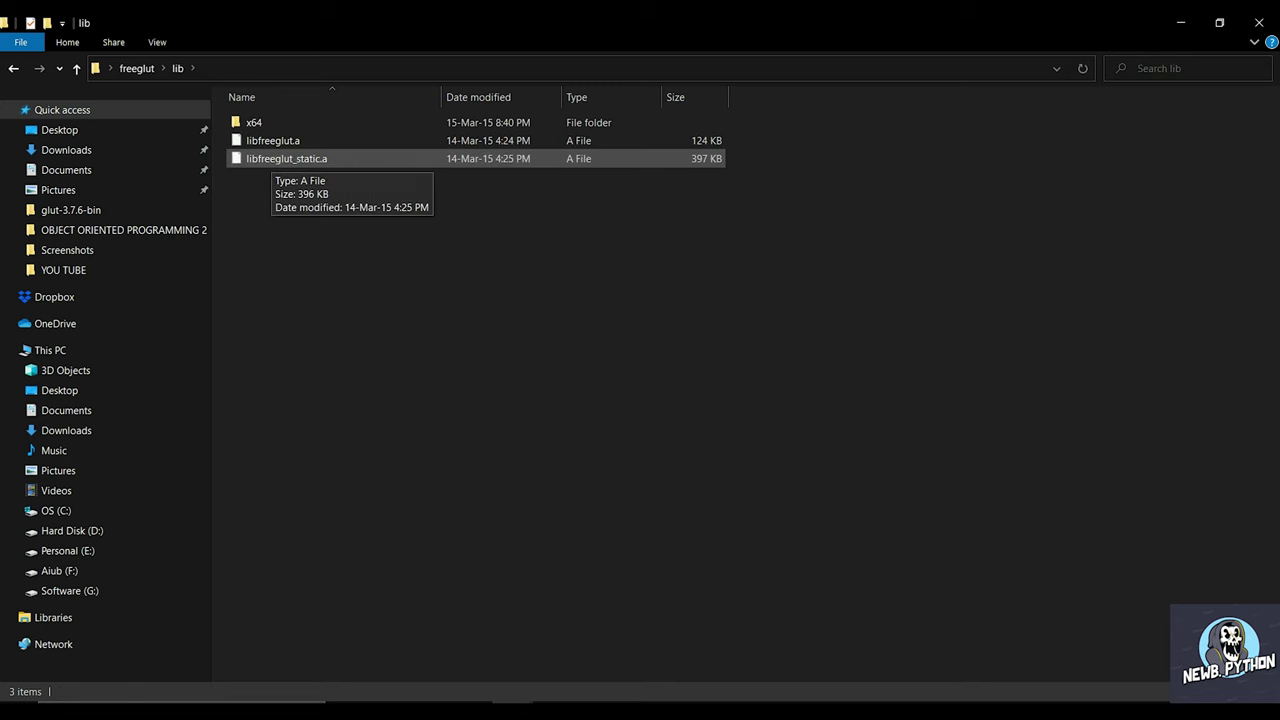
drag(269, 192, 293, 144)
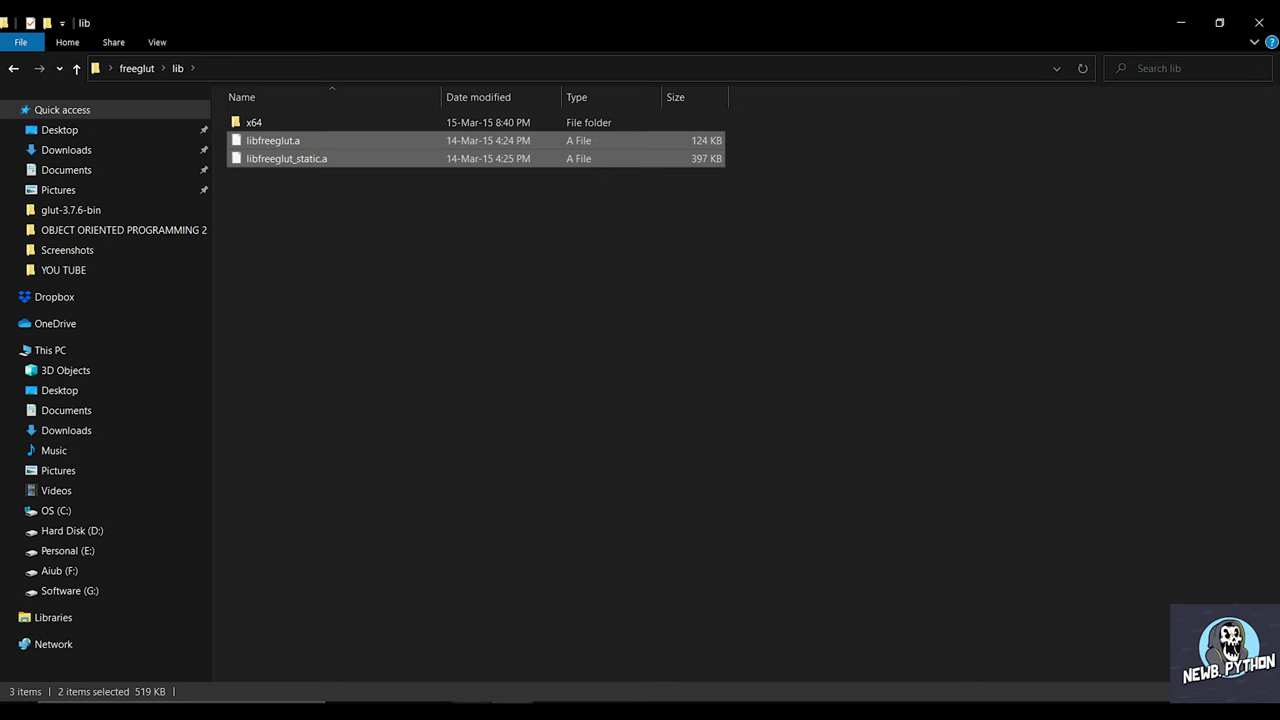
Switch to the other File Explorer window and open C:\Program Files\CodeBlocks\MinGW\x86_64-w64-mingw32\lib.
mouse_move(512, 703)
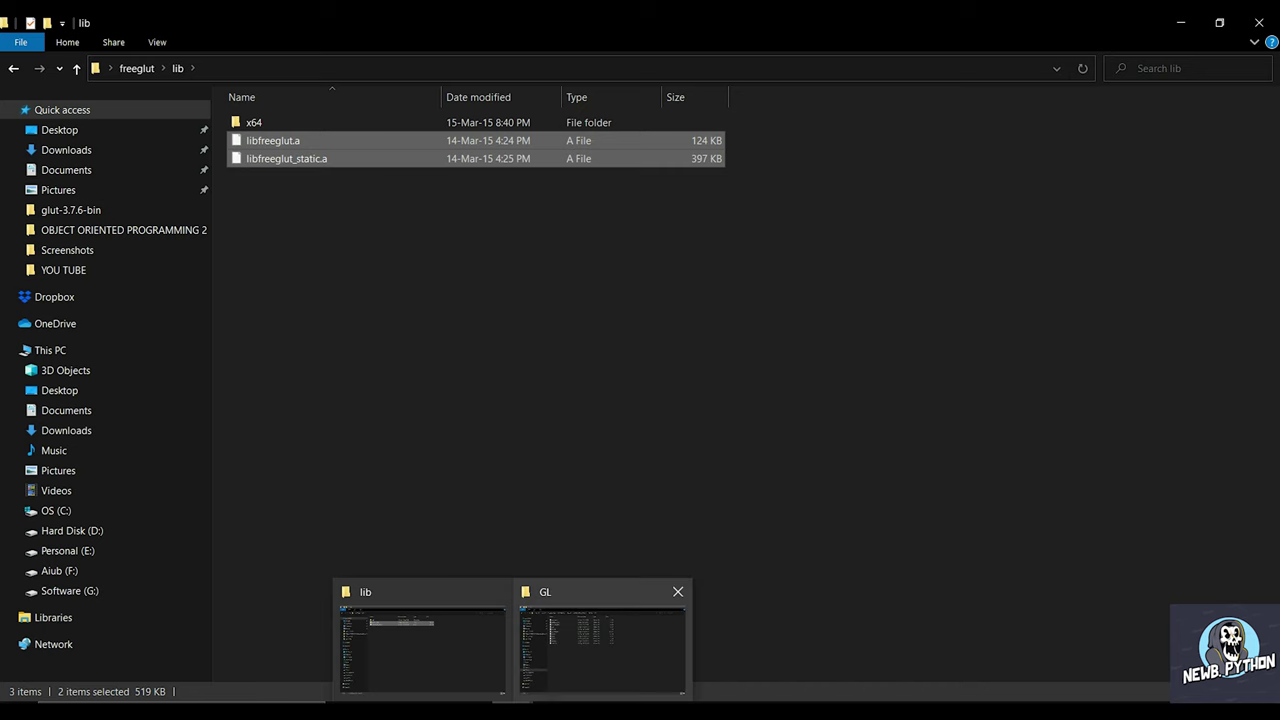
click(600, 645)
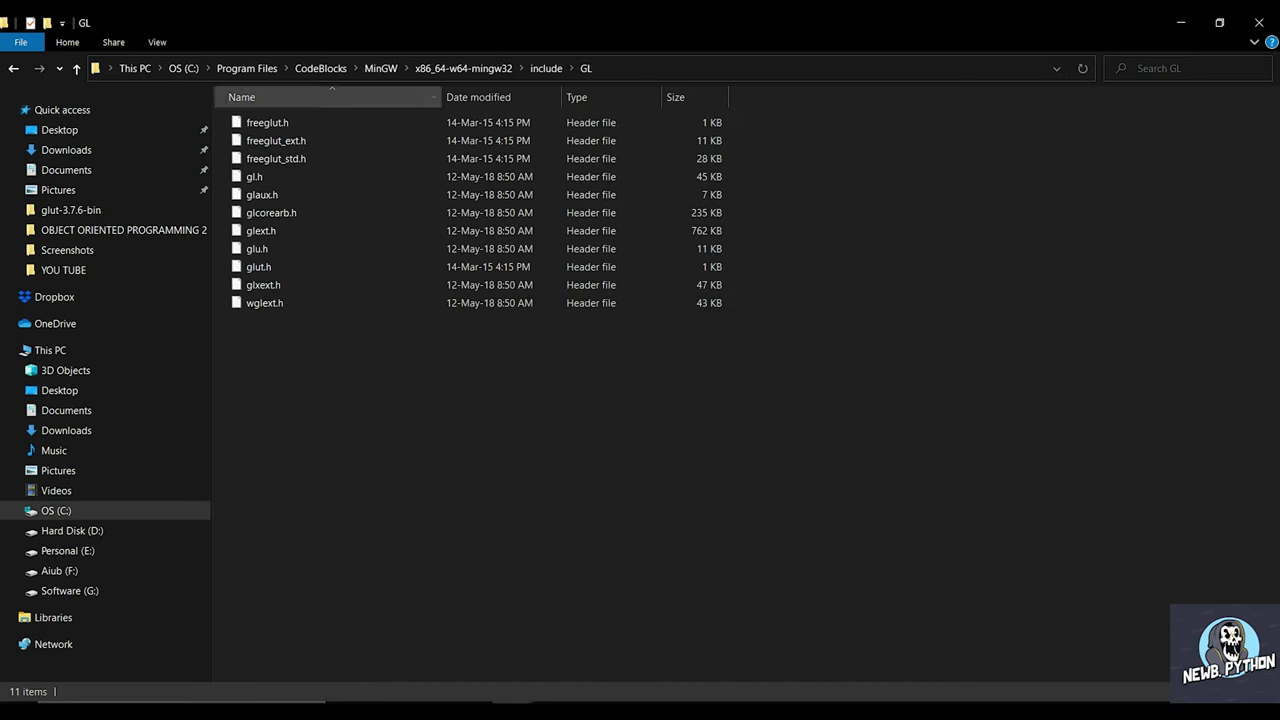
click(247, 68)
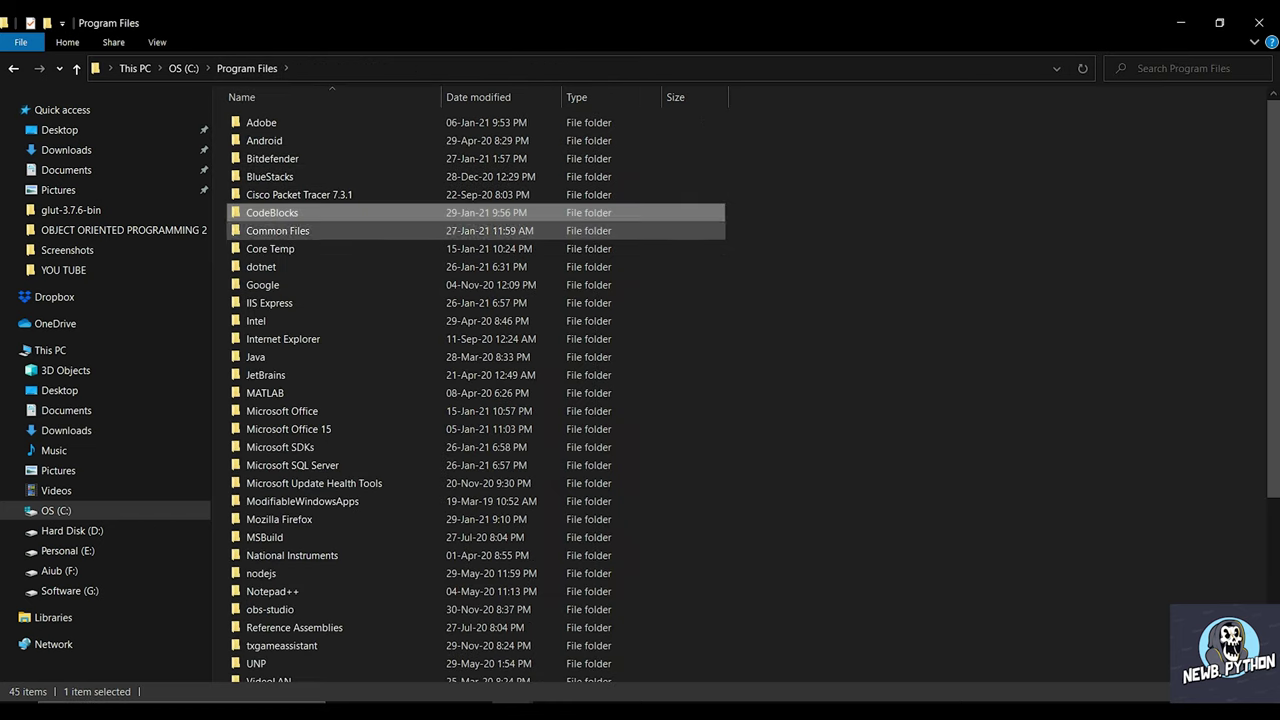
double_click(290, 212)
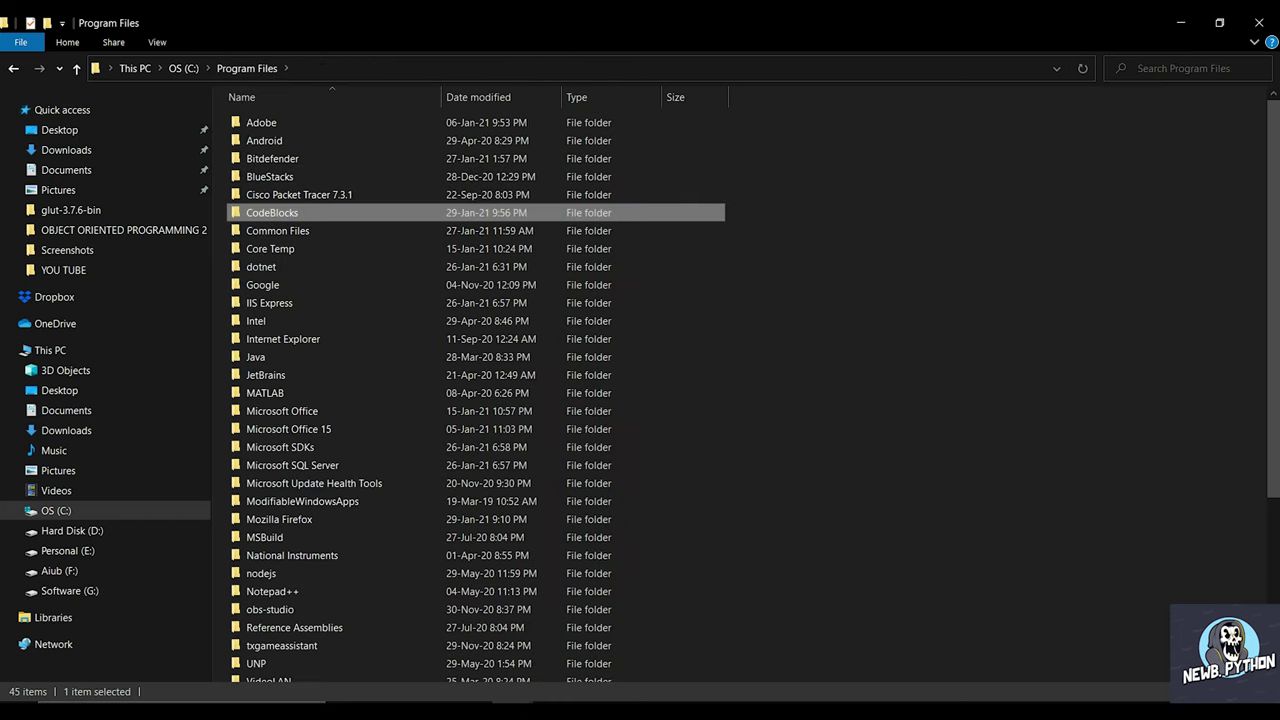
click(290, 122)
key(Return)
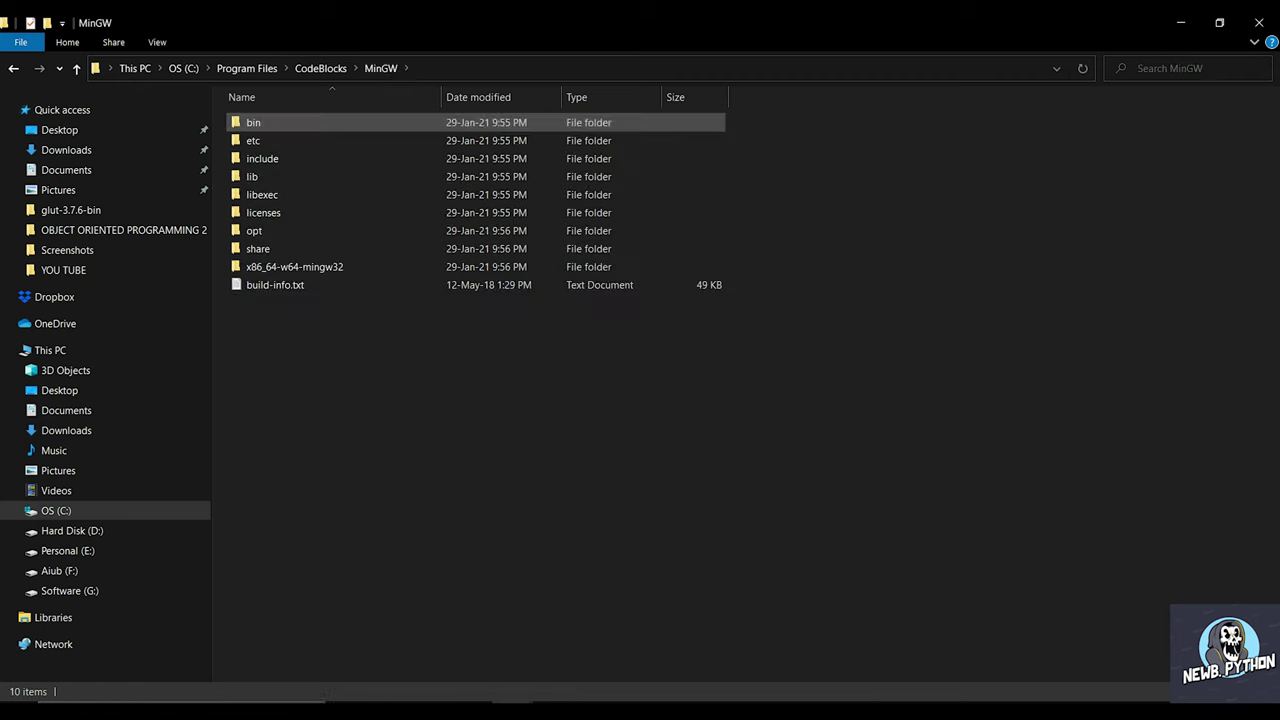
double_click(294, 266)
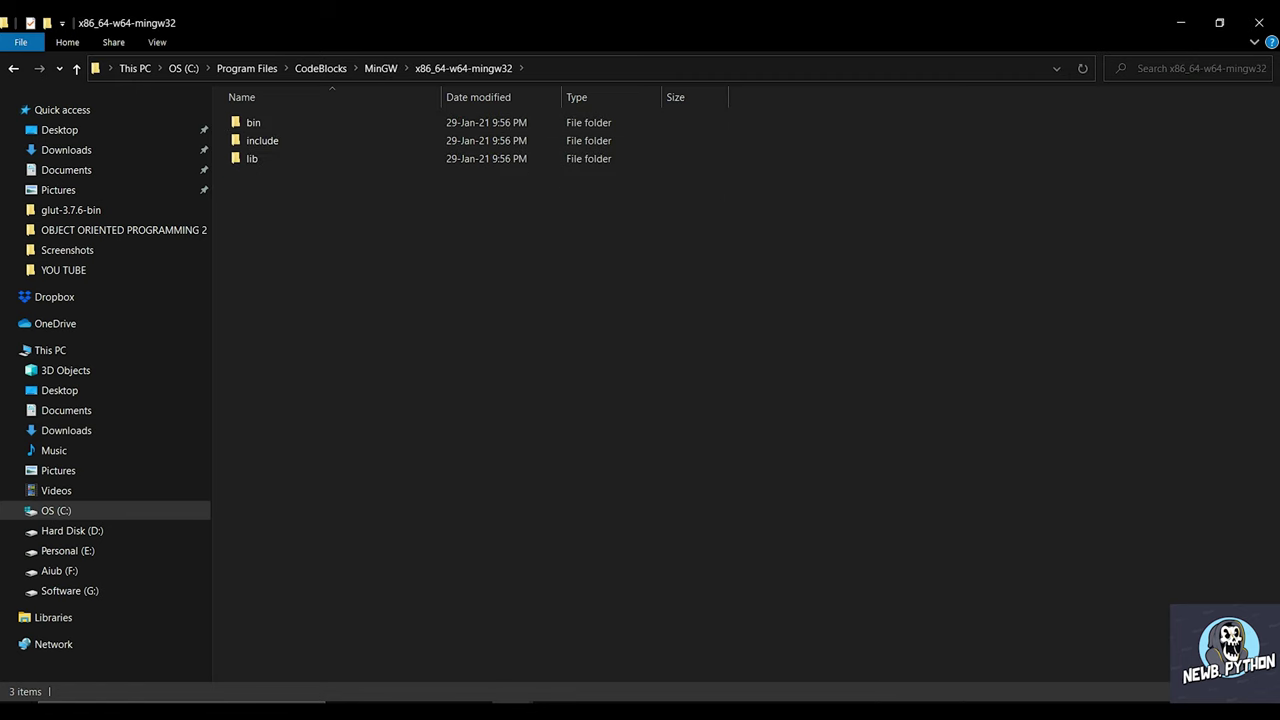
double_click(290, 158)
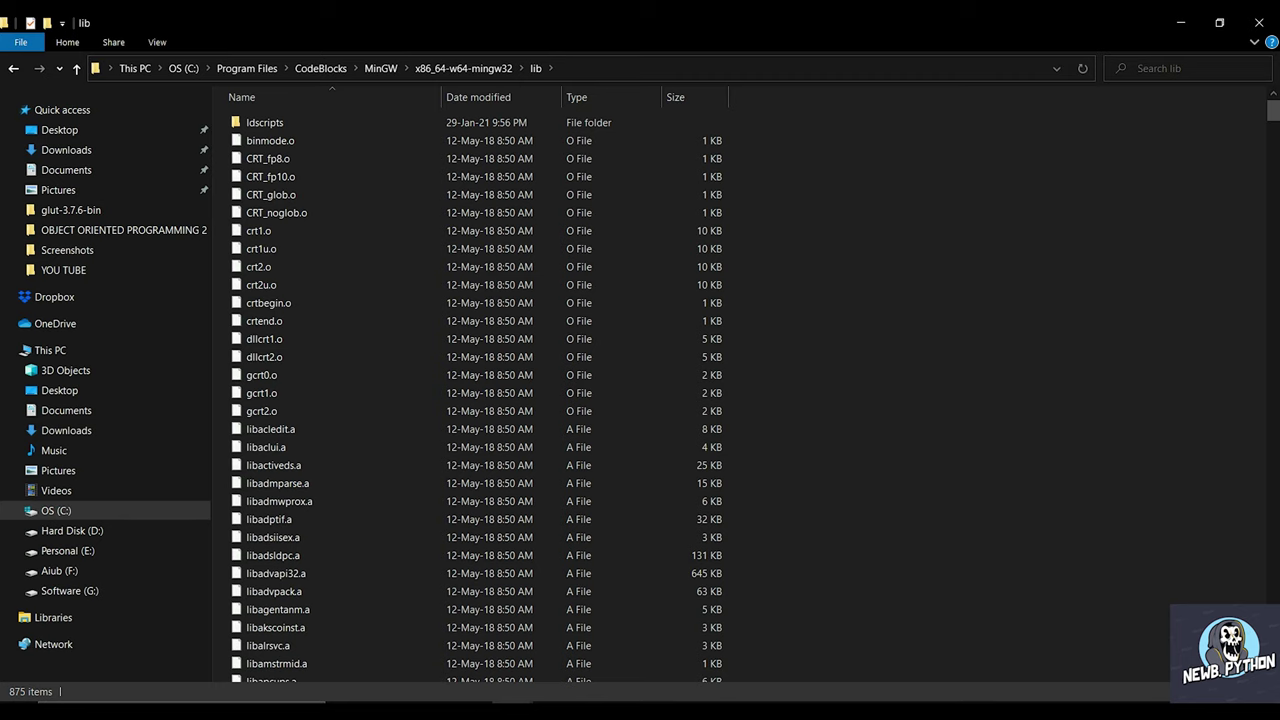
Paste the copied libfreeglut.a and libfreeglut_static.a into the MinGW lib folder, granting administrator permission.
right_click(960, 258)
click(1000, 376)
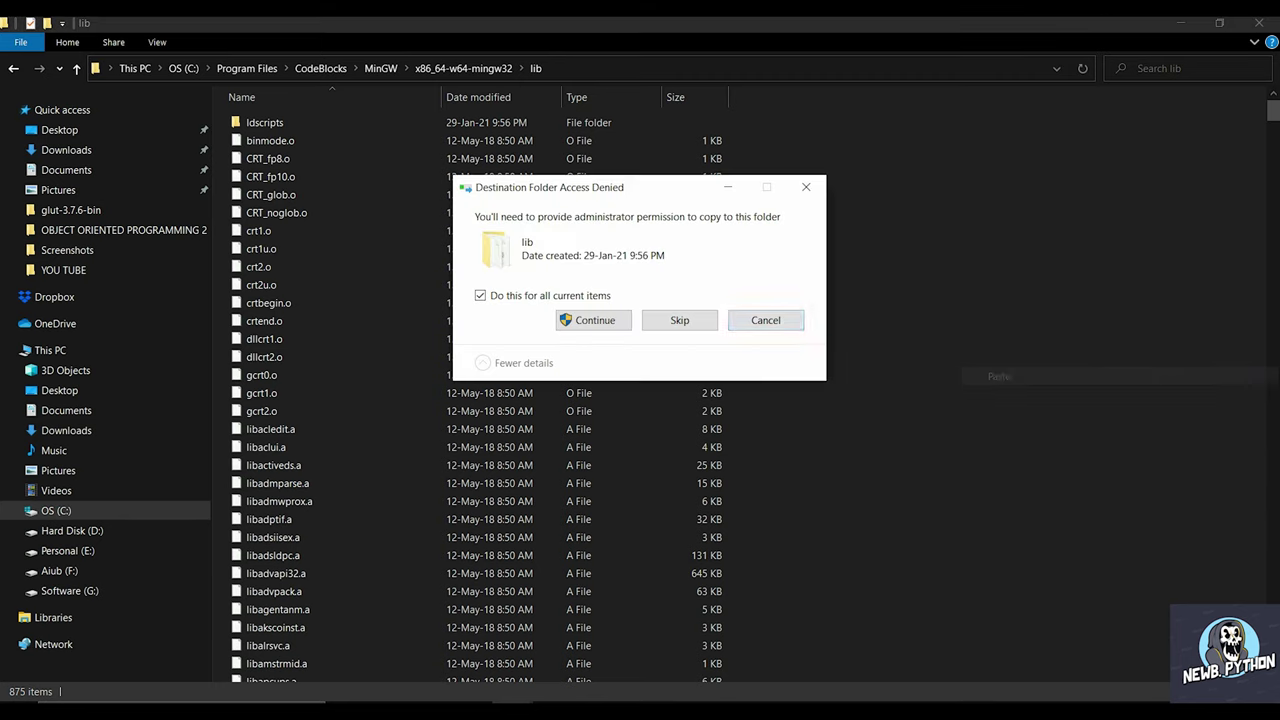
click(593, 320)
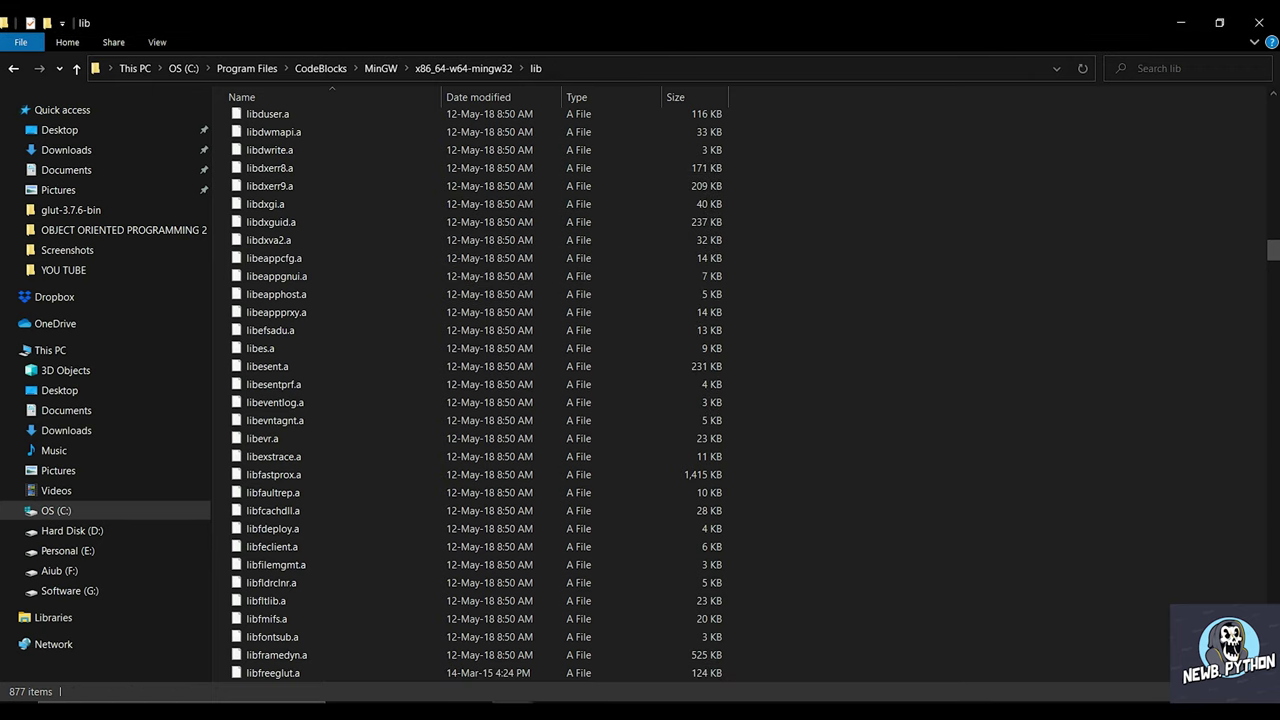
Return to the freeglut package and copy libfreeglut.a and libfreeglut_static.a from its lib\x64 folder.
mouse_move(511, 710)
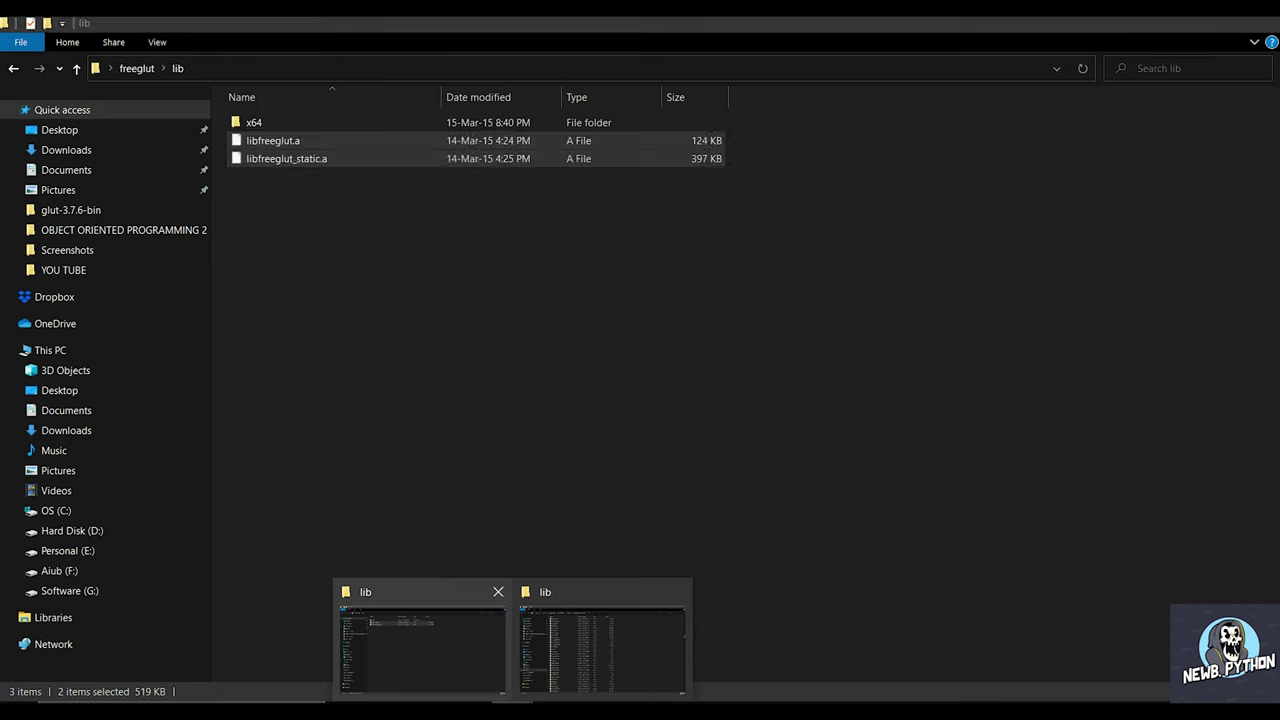
click(420, 645)
click(420, 300)
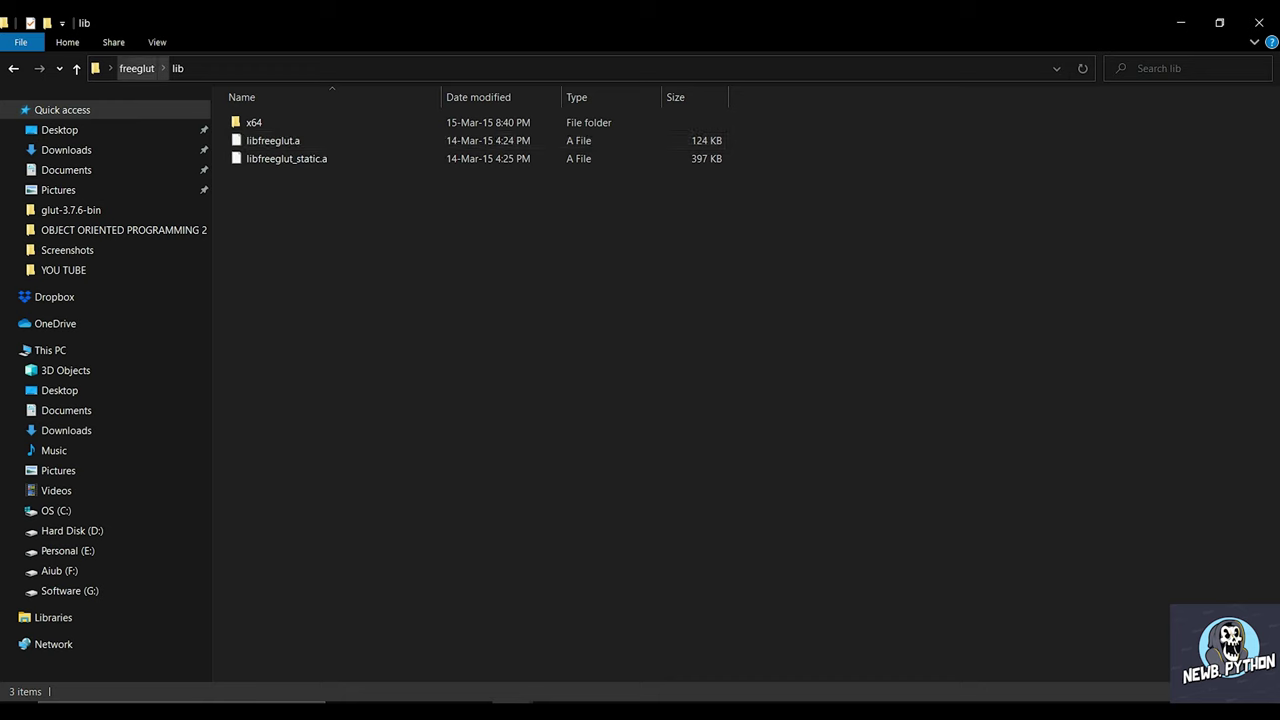
click(137, 68)
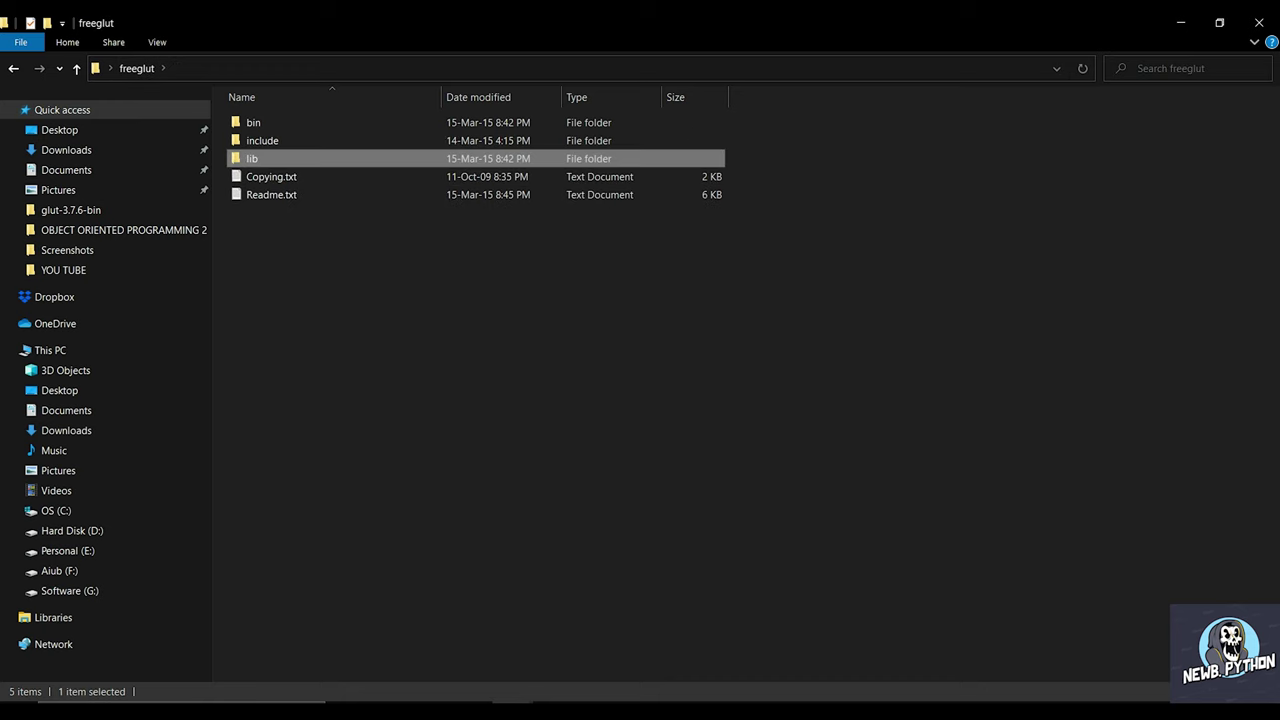
double_click(252, 158)
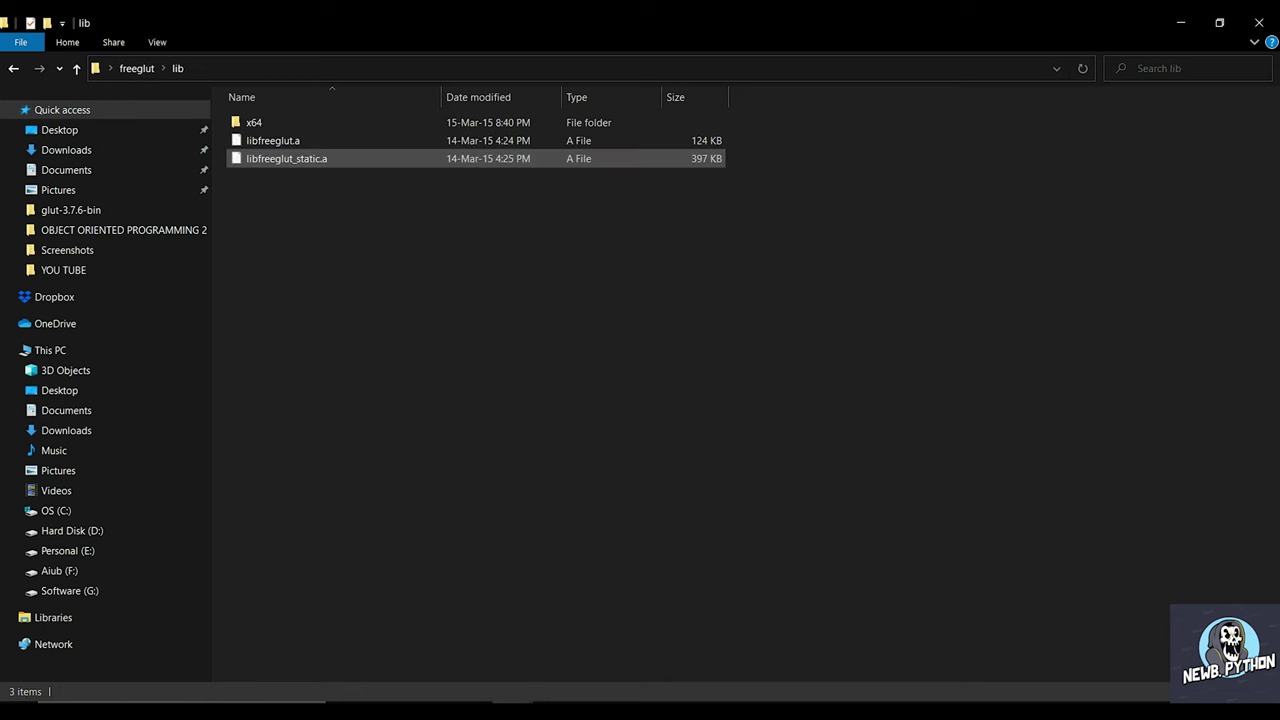
double_click(252, 122)
drag(283, 167, 273, 118)
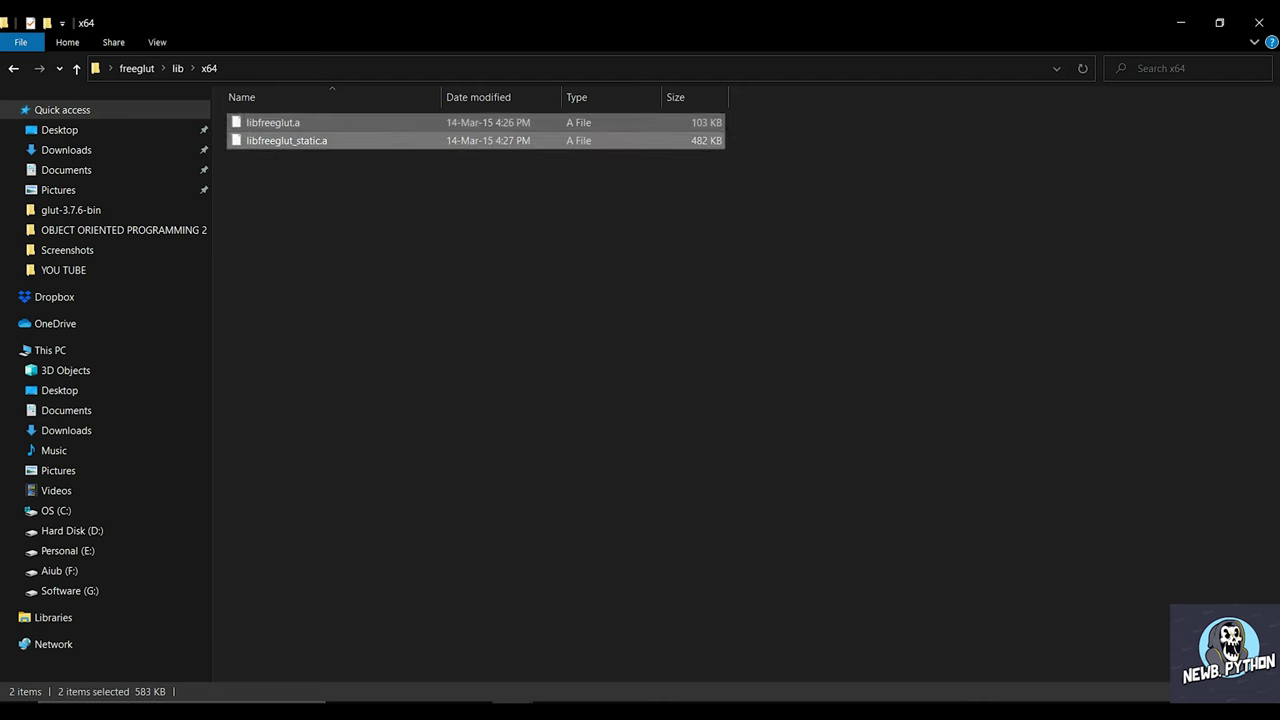
right_click(299, 131)
click(340, 387)
Paste the x64 library files into the MinGW x86_64-w64-mingw32\lib folder, replacing the existing files with administrator permission.
click(603, 634)
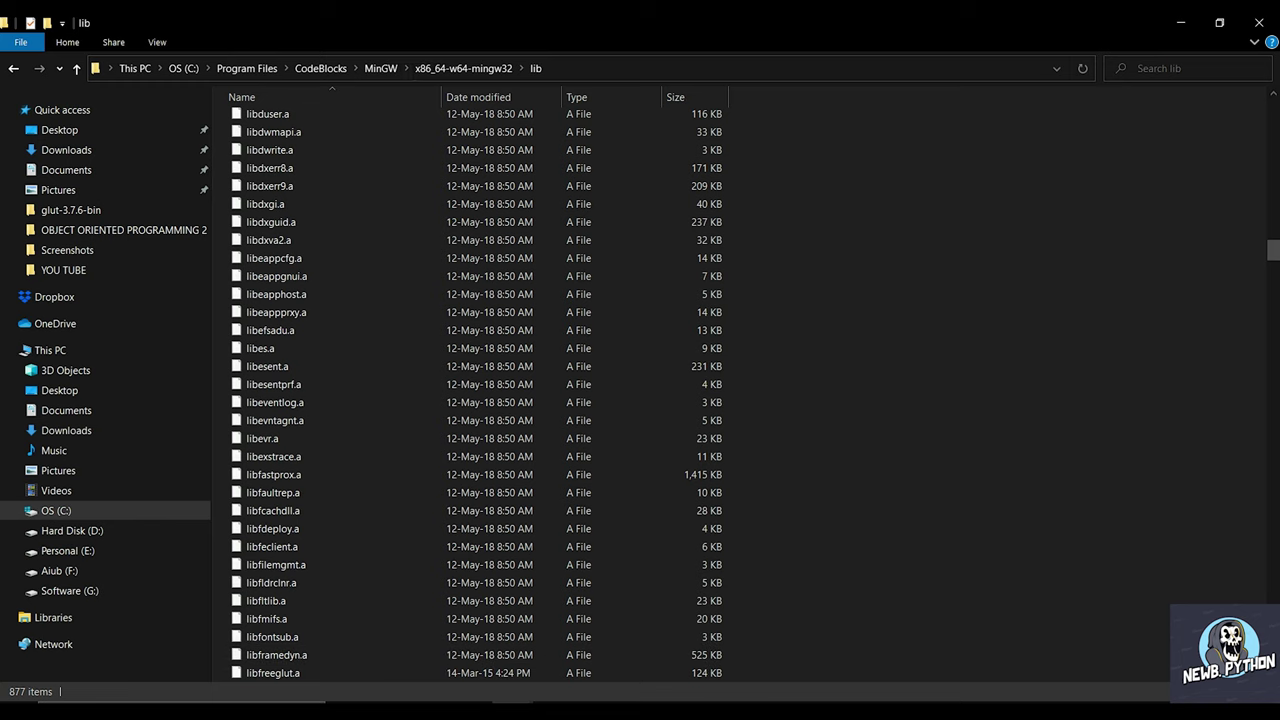
right_click(897, 211)
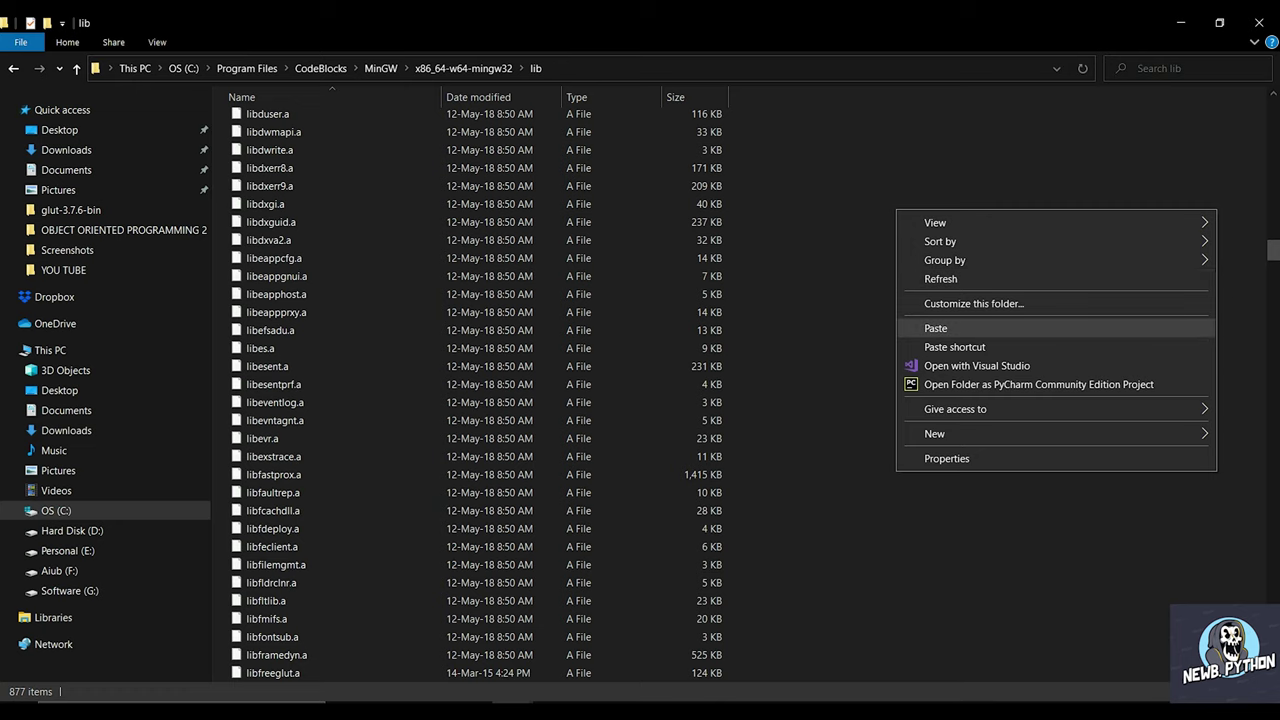
click(936, 328)
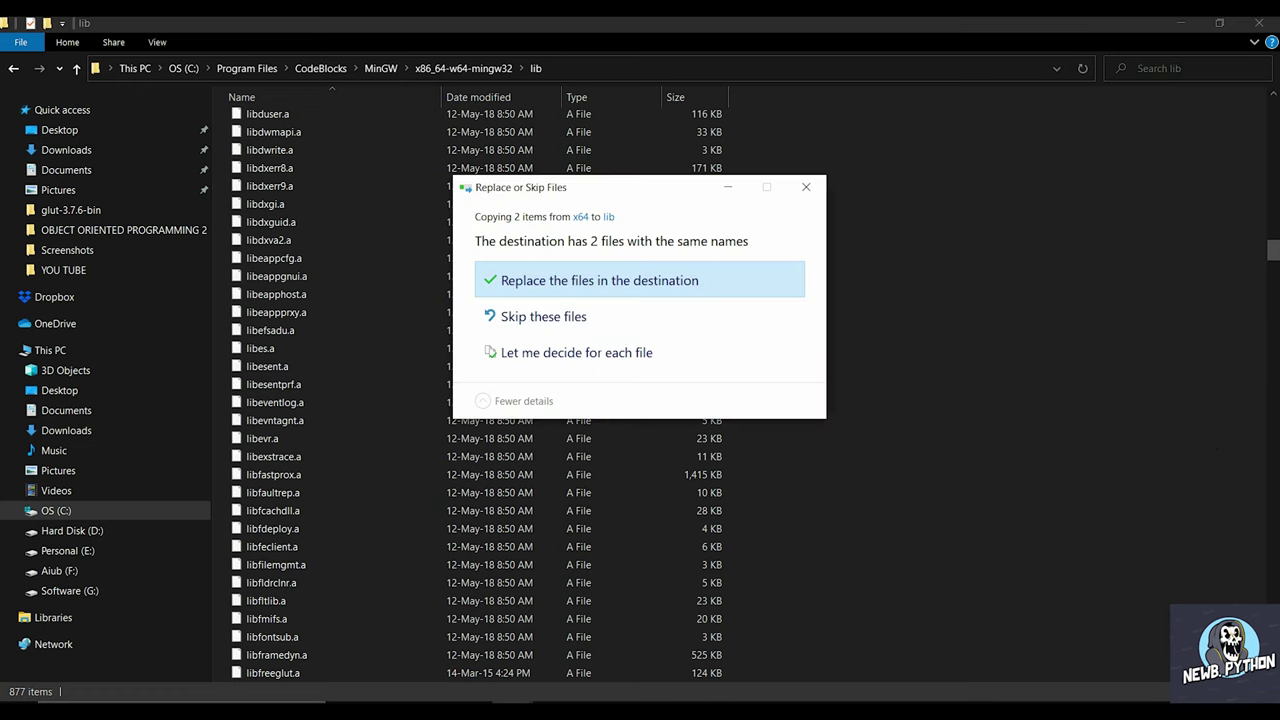
click(599, 280)
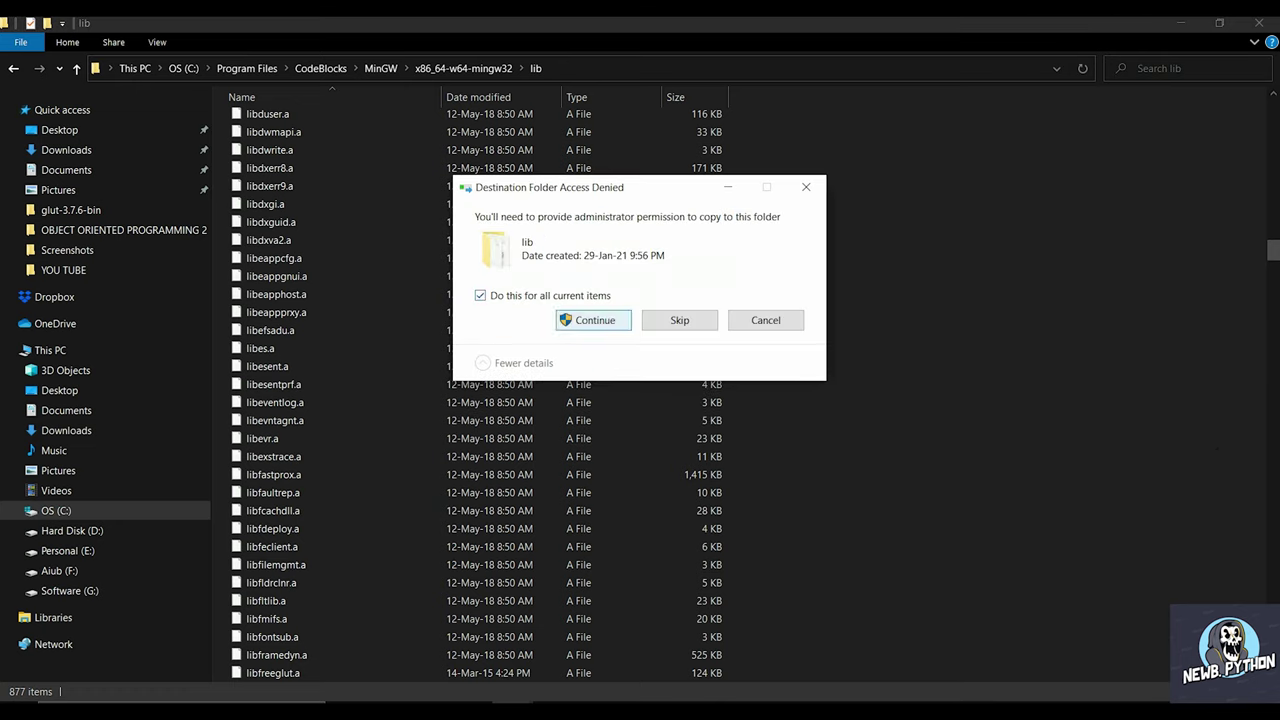
click(594, 319)
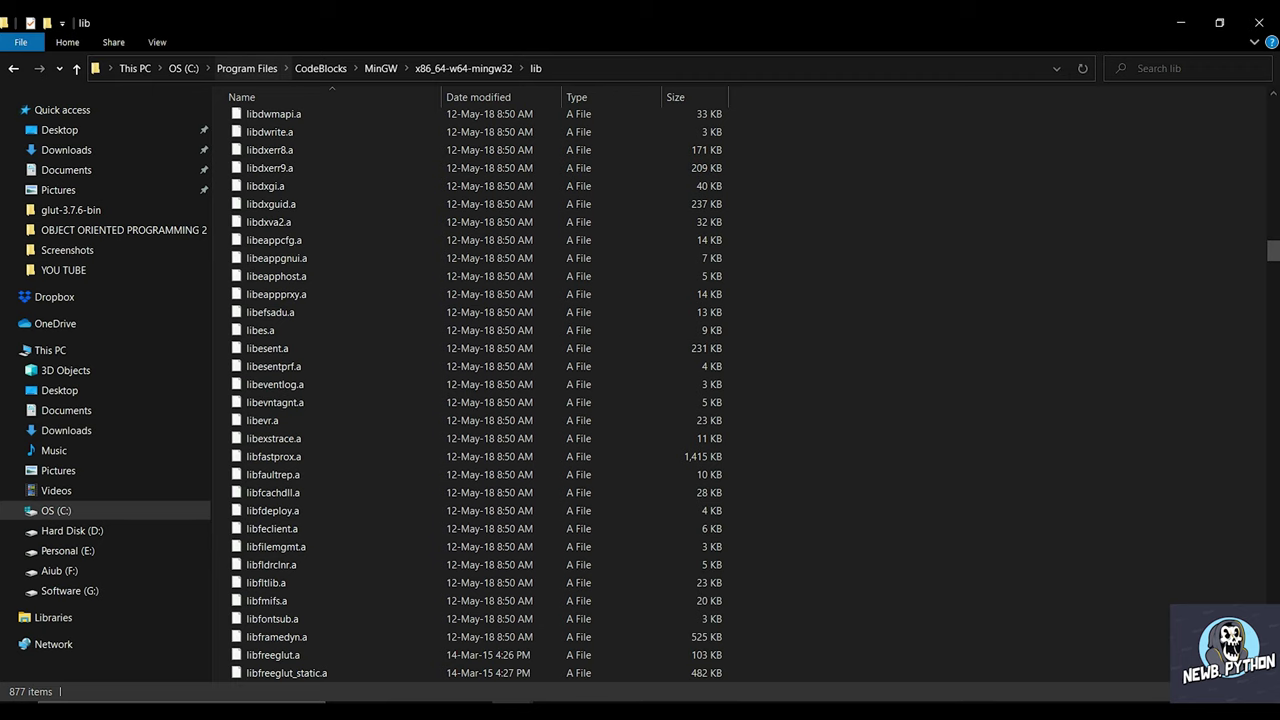
Go back to the freeglut package and copy freeglut.dll from its bin\x64 folder.
mouse_move(512, 702)
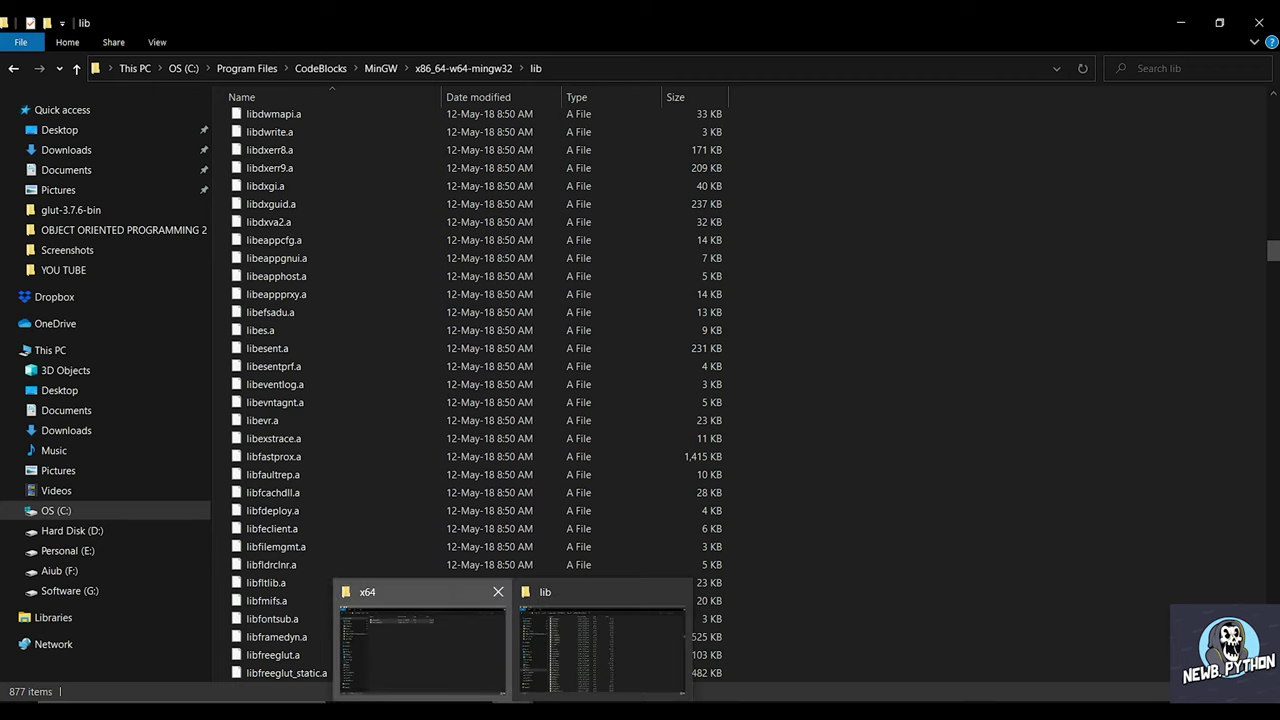
click(422, 650)
click(137, 68)
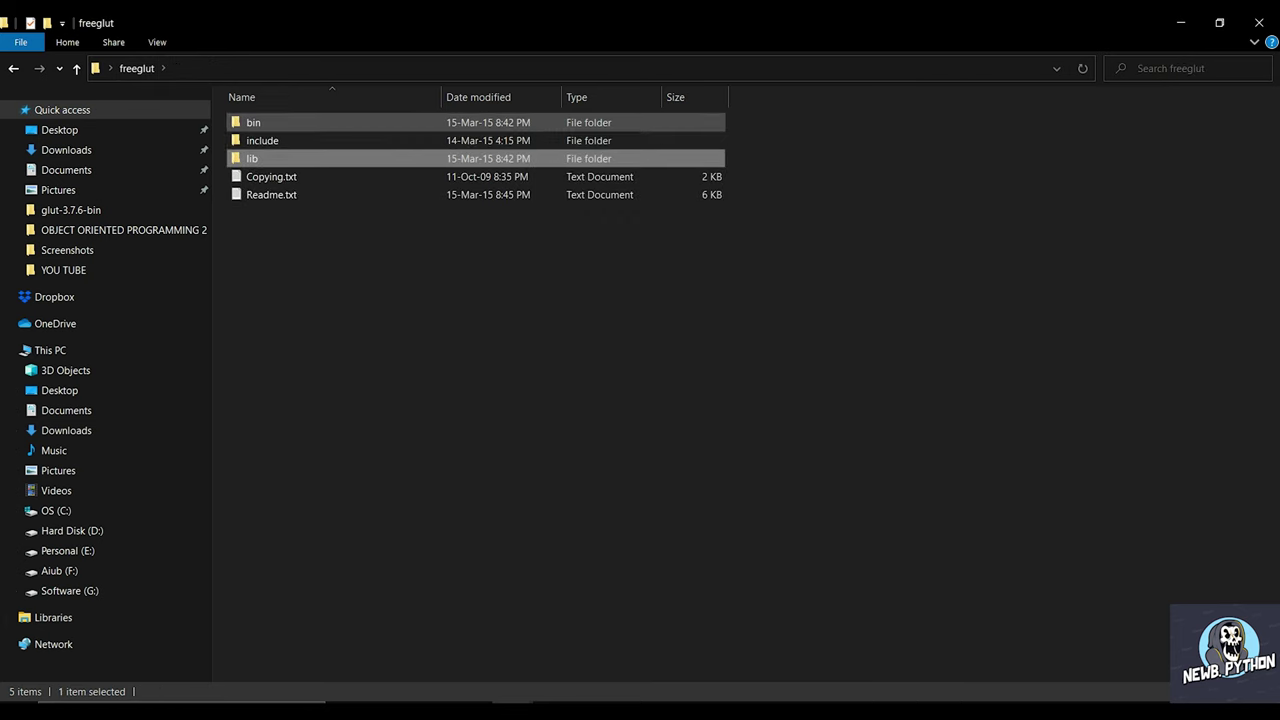
double_click(253, 122)
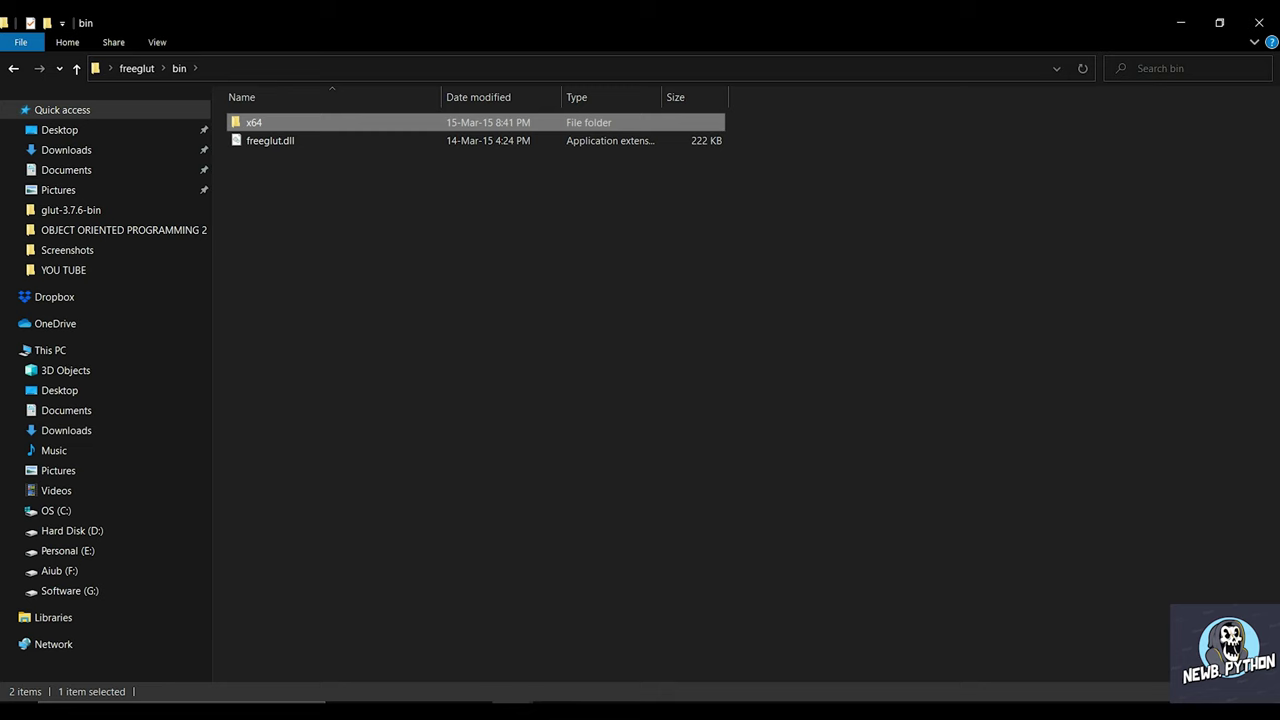
key(Return)
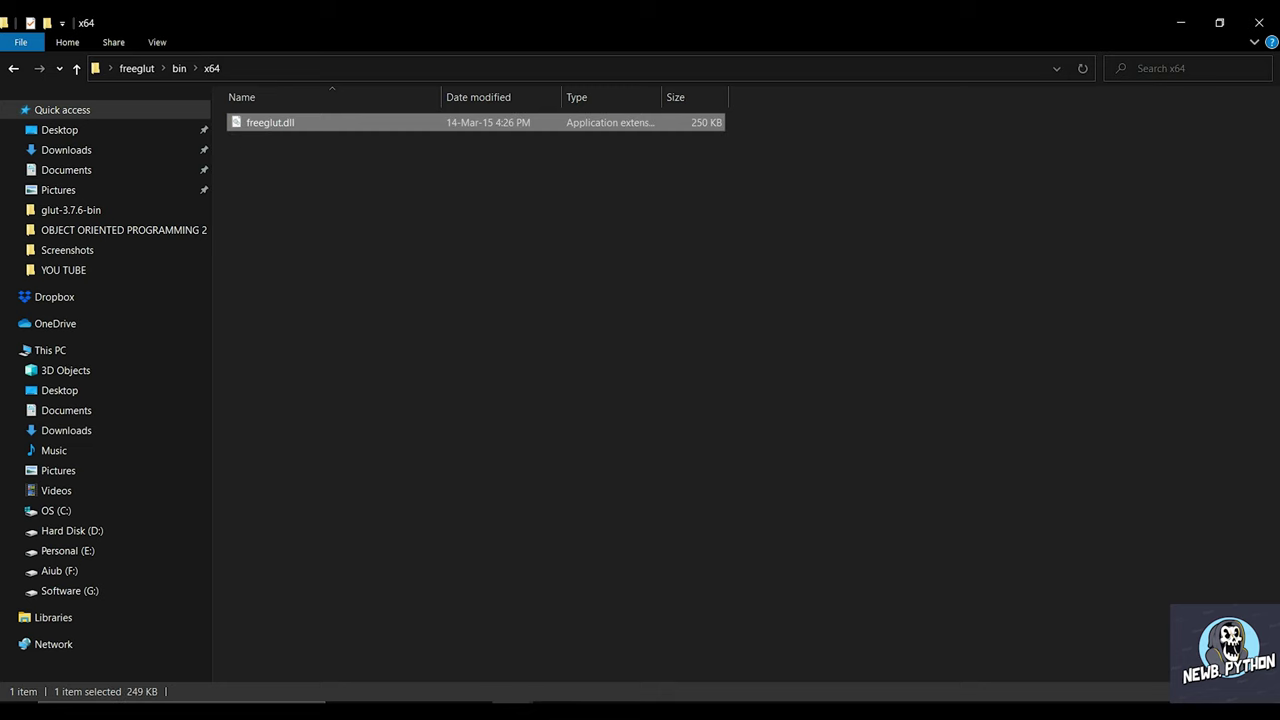
right_click(322, 124)
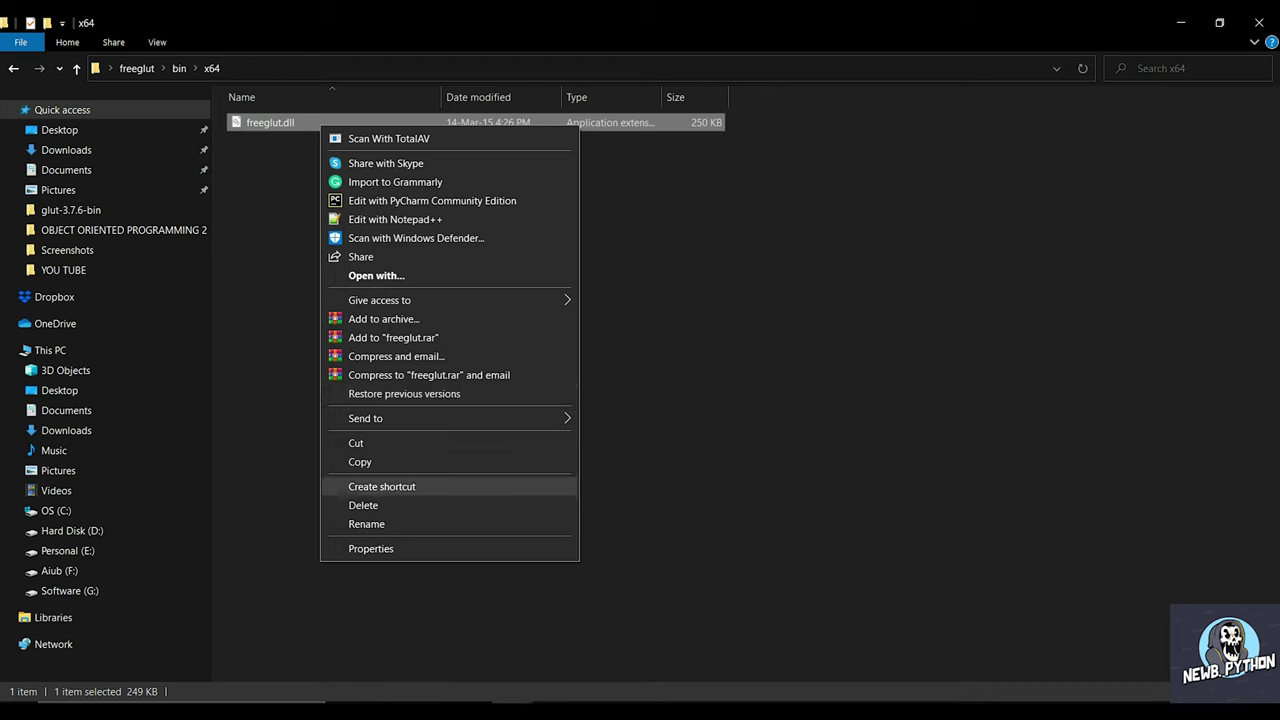
click(360, 462)
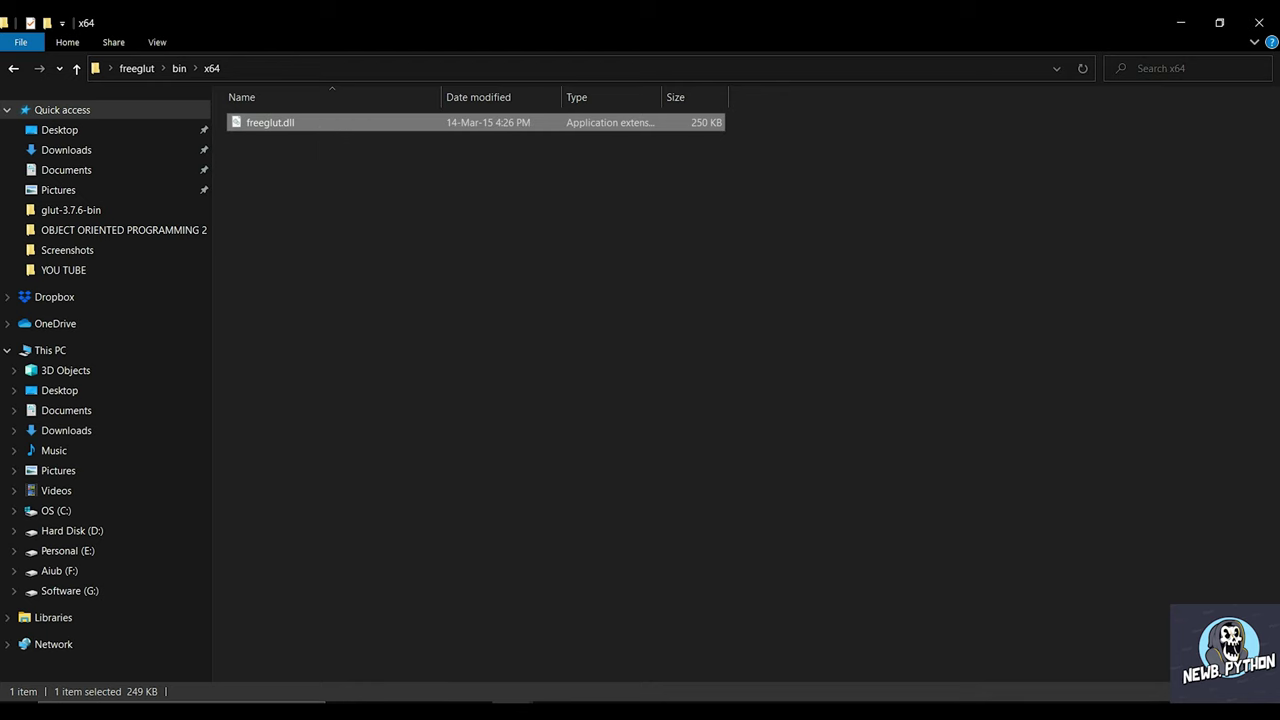
Paste freeglut.dll into C:\Windows from the other File Explorer window, replacing the existing file with administrator permission.
mouse_move(510, 708)
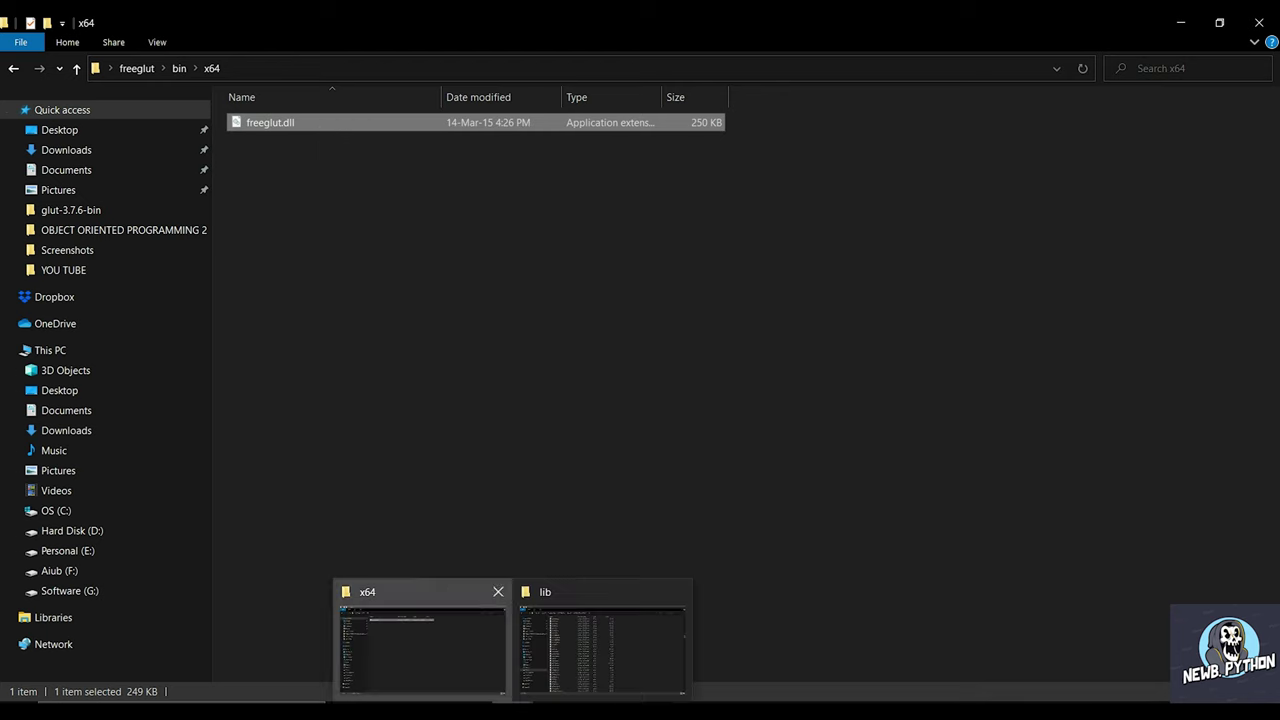
click(604, 640)
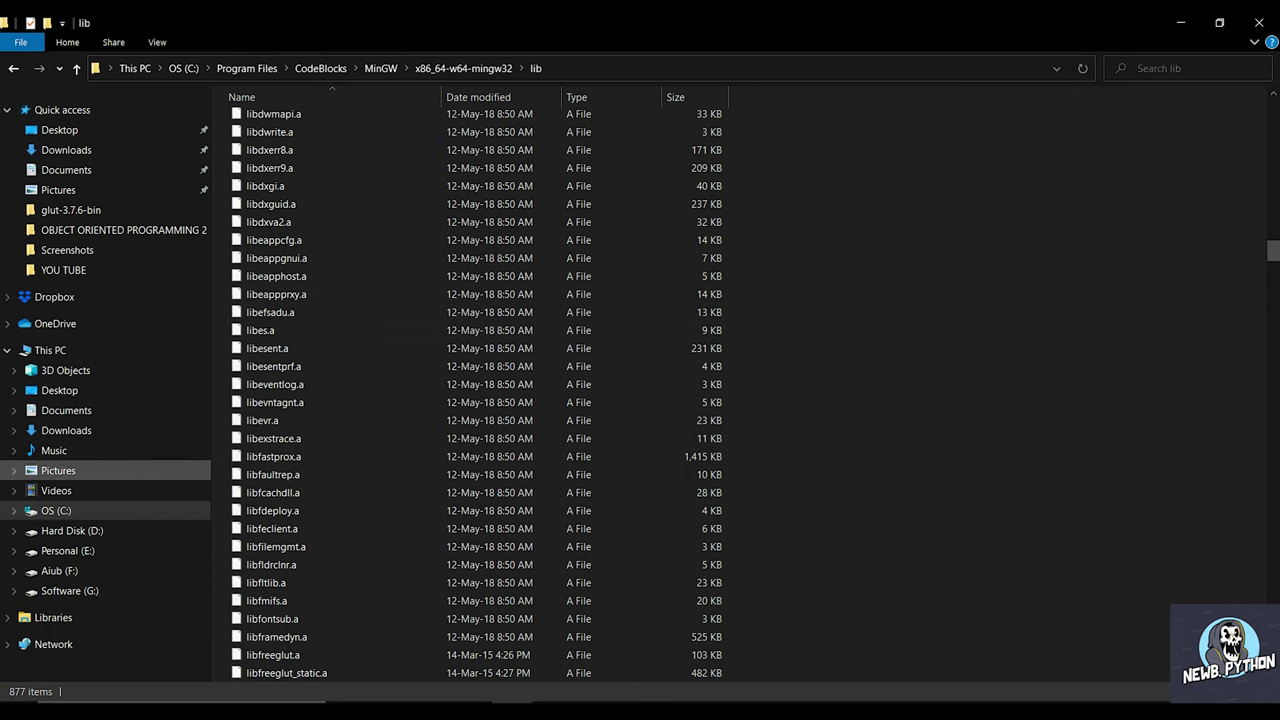
click(56, 510)
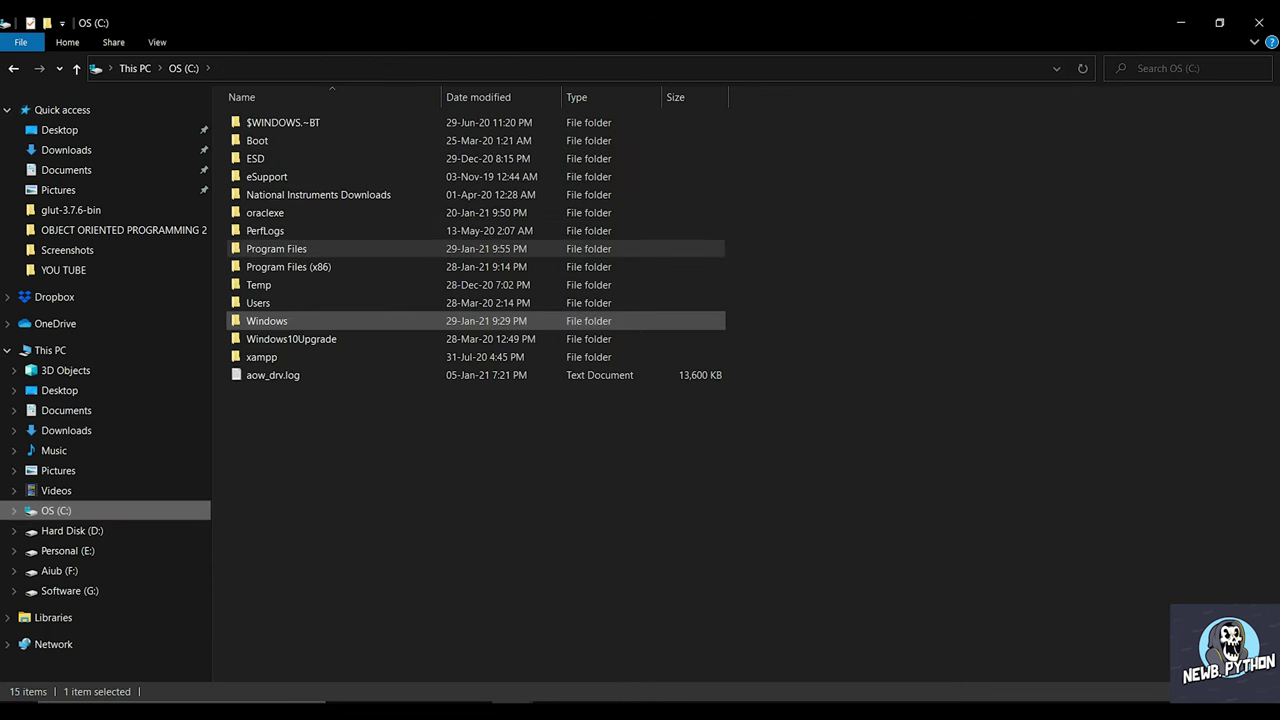
click(266, 320)
double_click(266, 322)
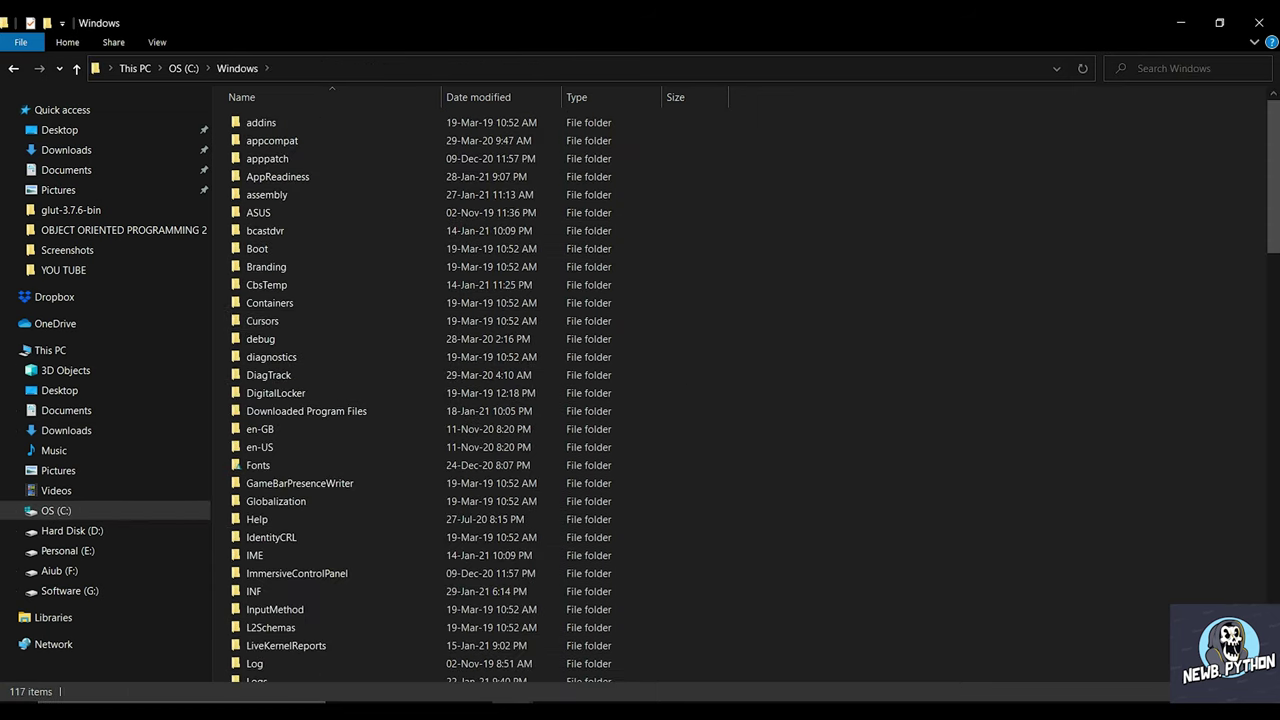
right_click(961, 283)
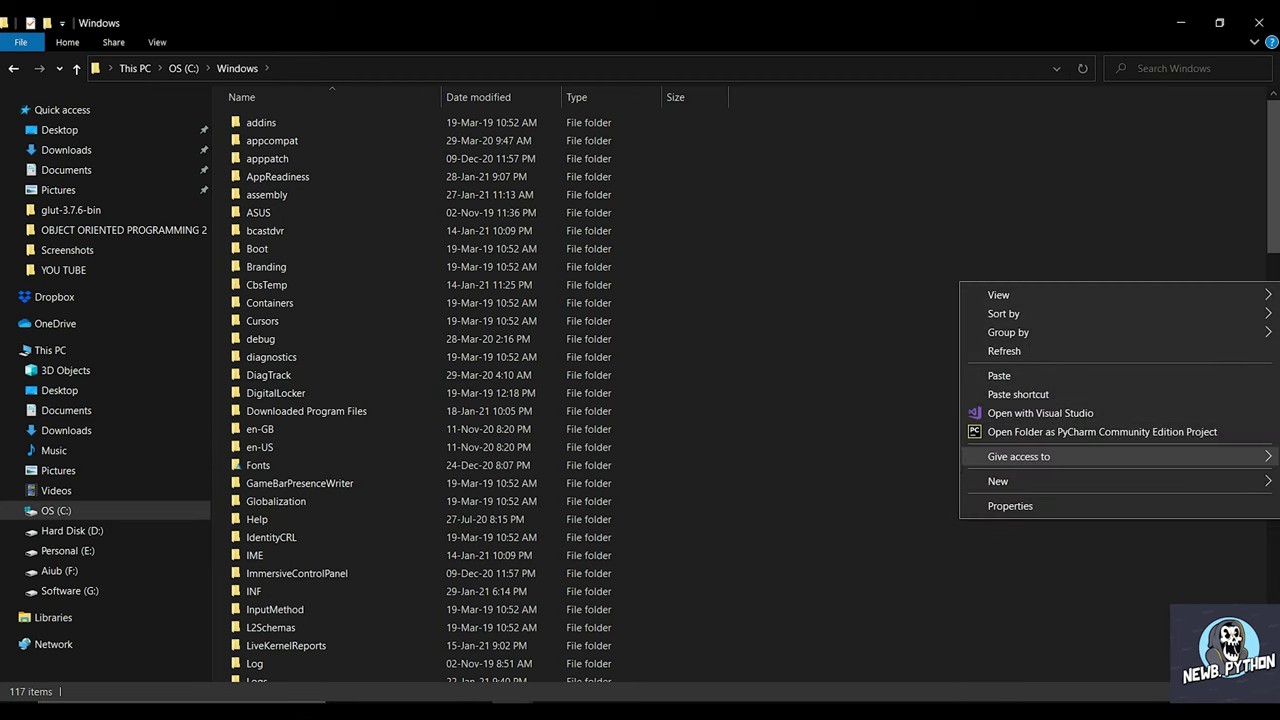
click(999, 375)
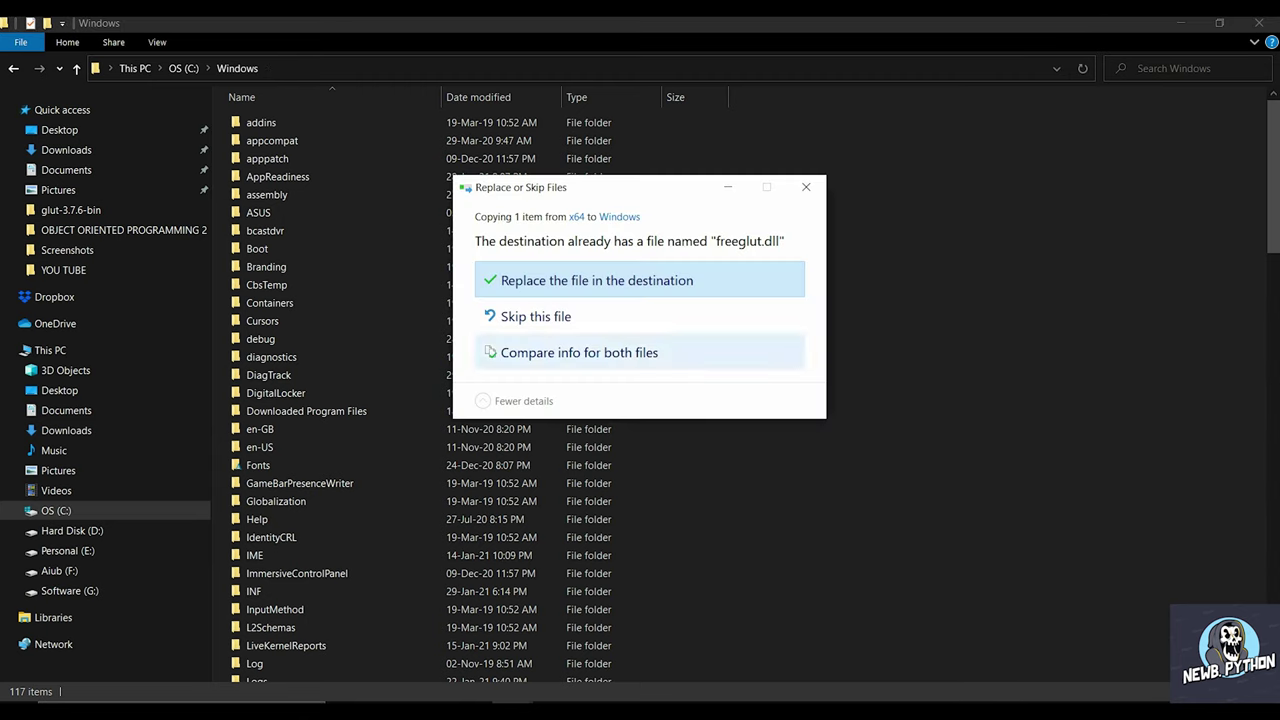
click(597, 280)
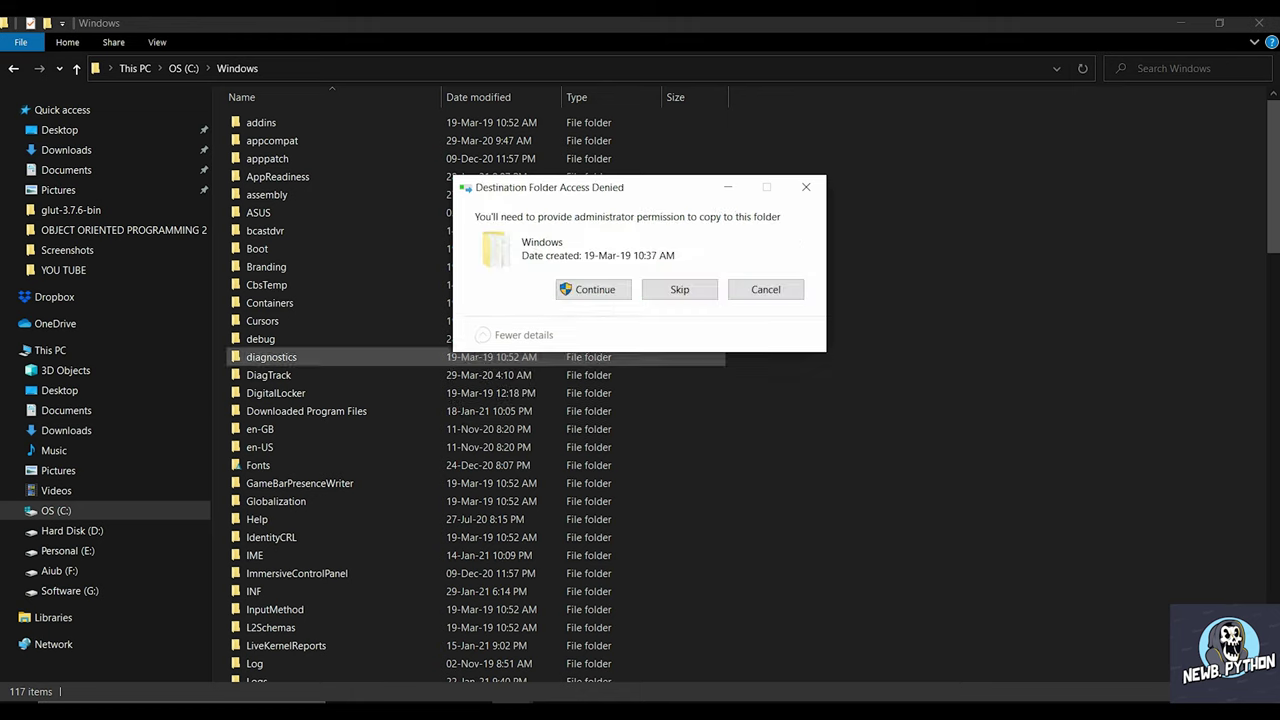
click(594, 289)
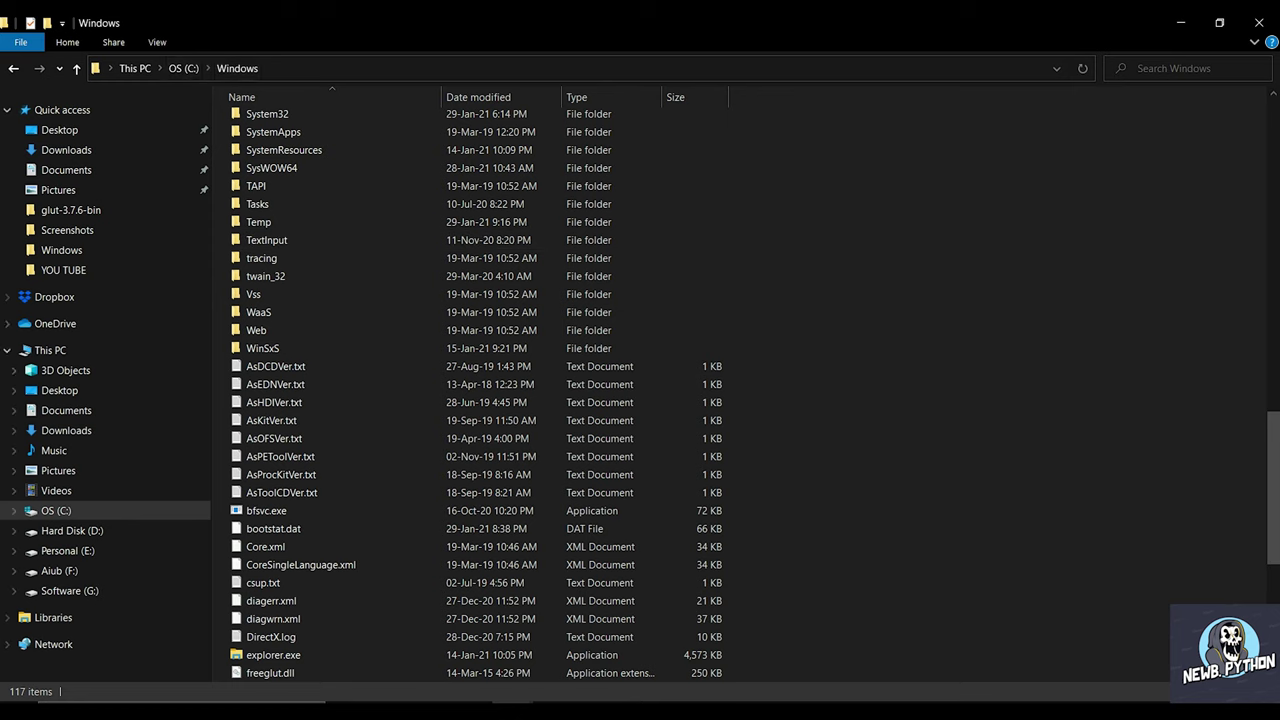
Go to the C:\Program Files\CodeBlocks\share\CodeBlocks\templates folder.
click(183, 68)
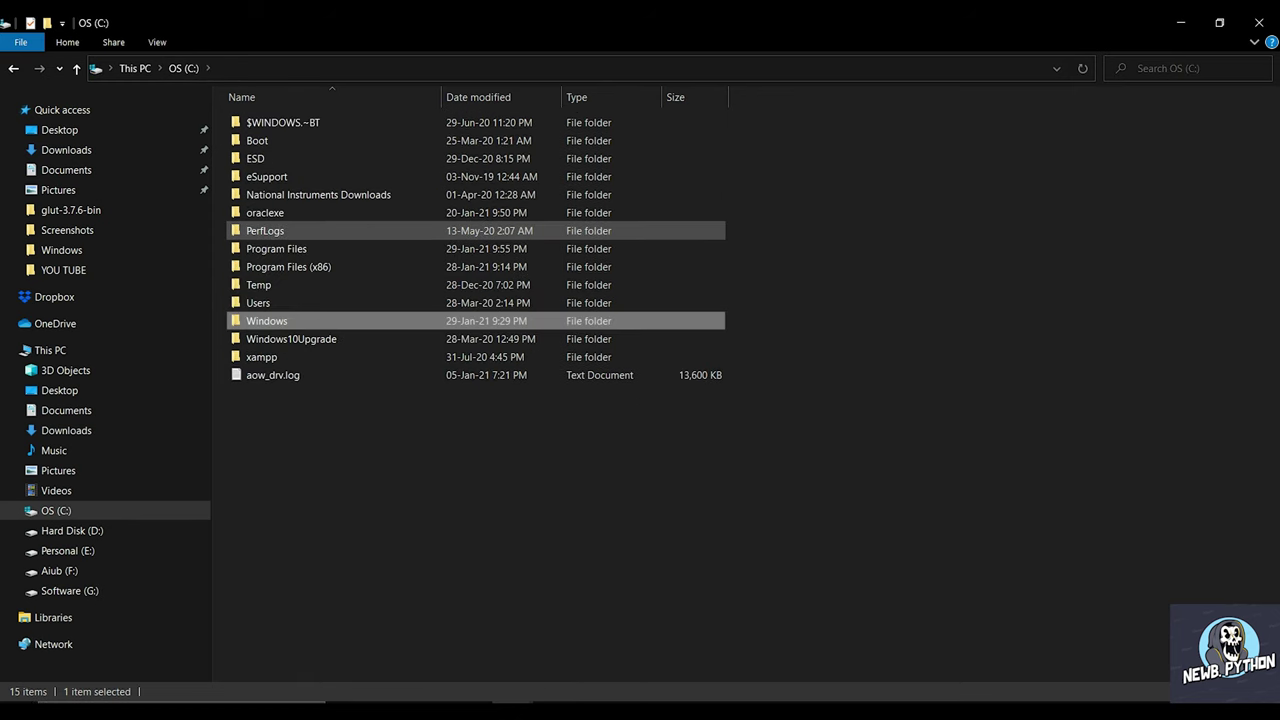
double_click(276, 248)
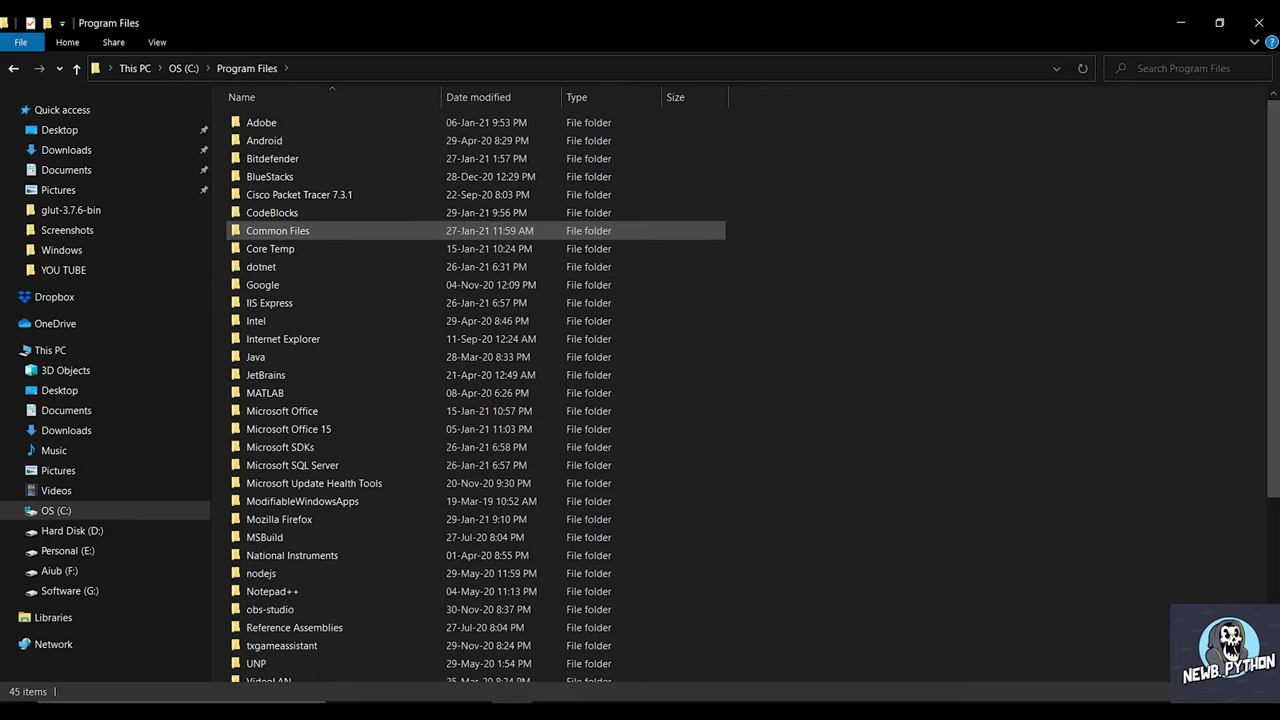
click(290, 212)
double_click(272, 212)
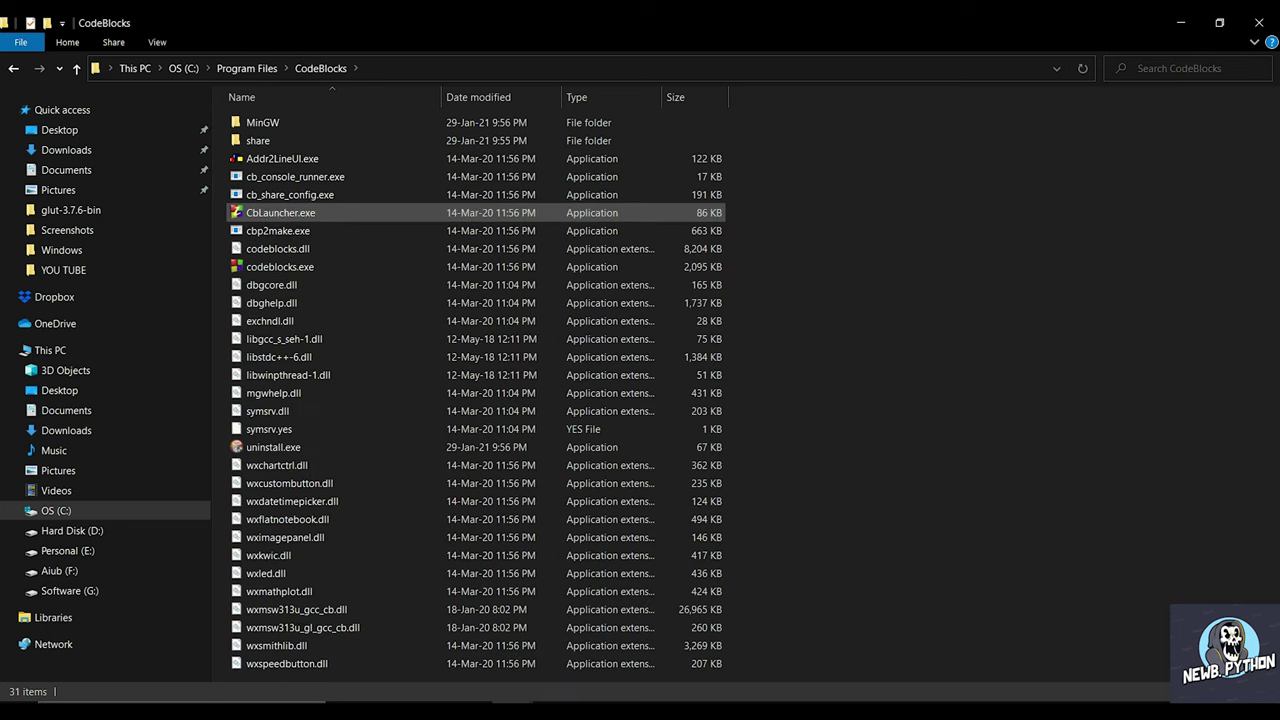
double_click(258, 140)
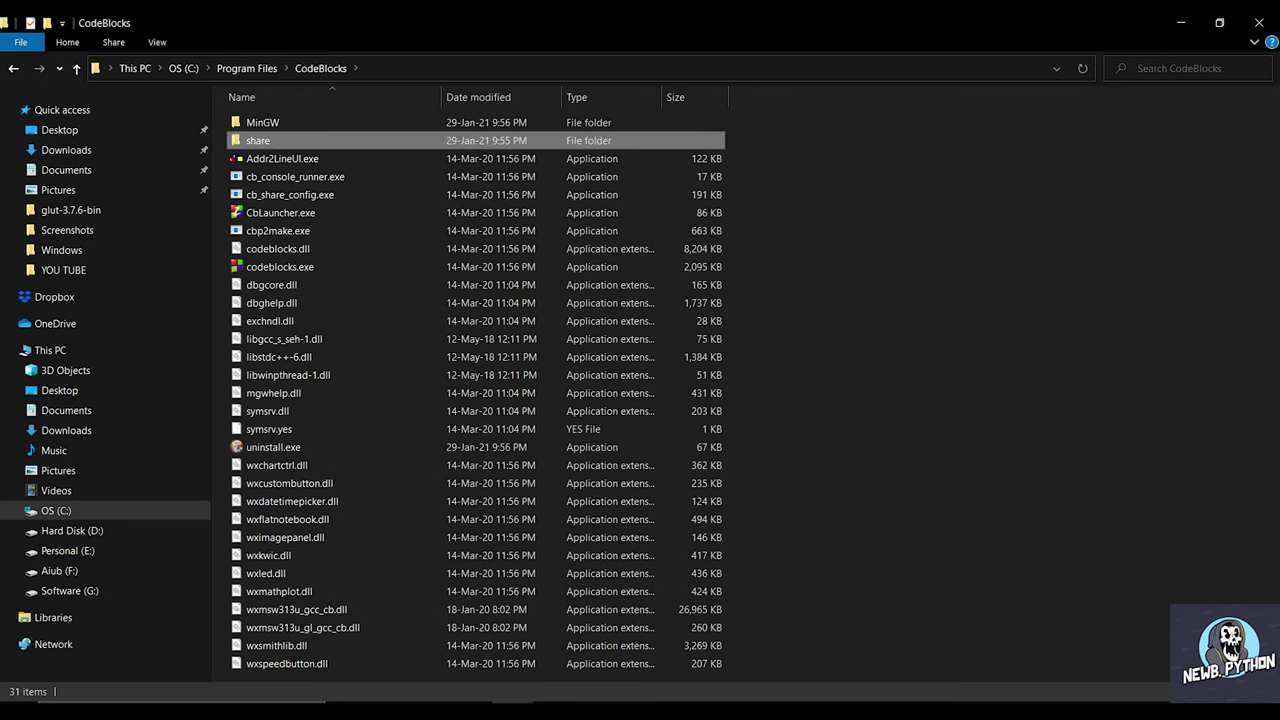
double_click(272, 122)
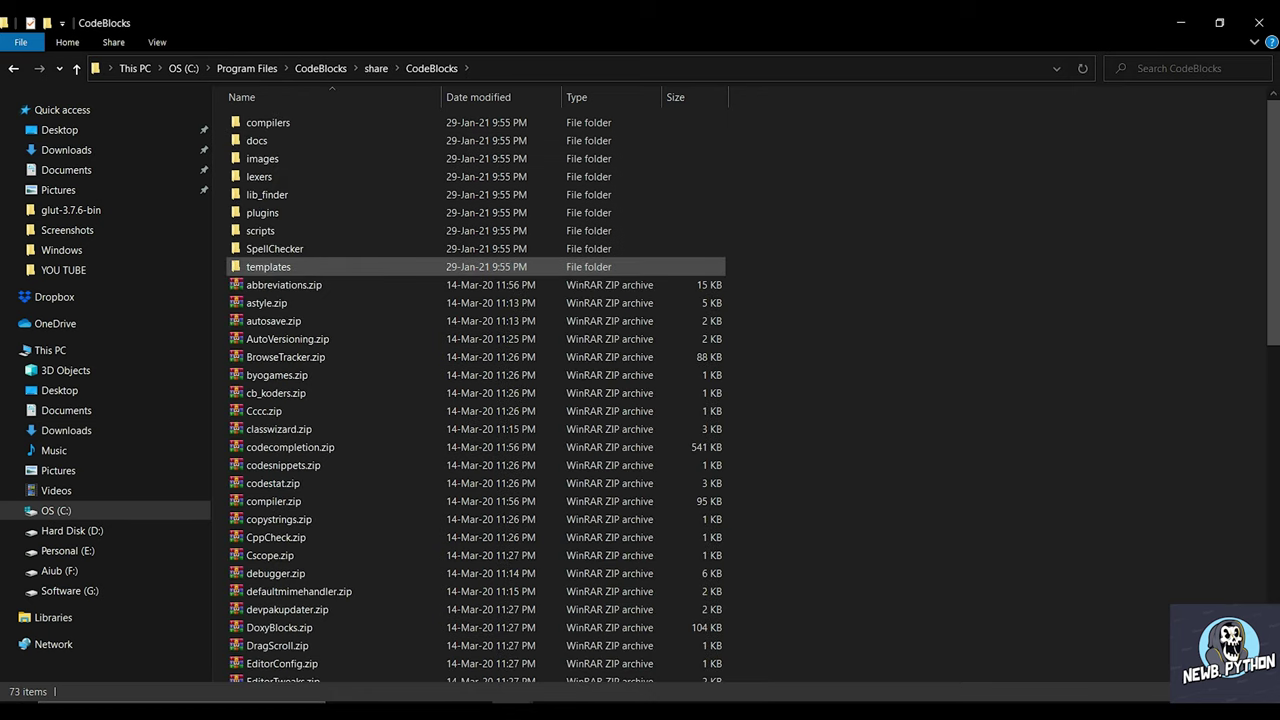
double_click(268, 266)
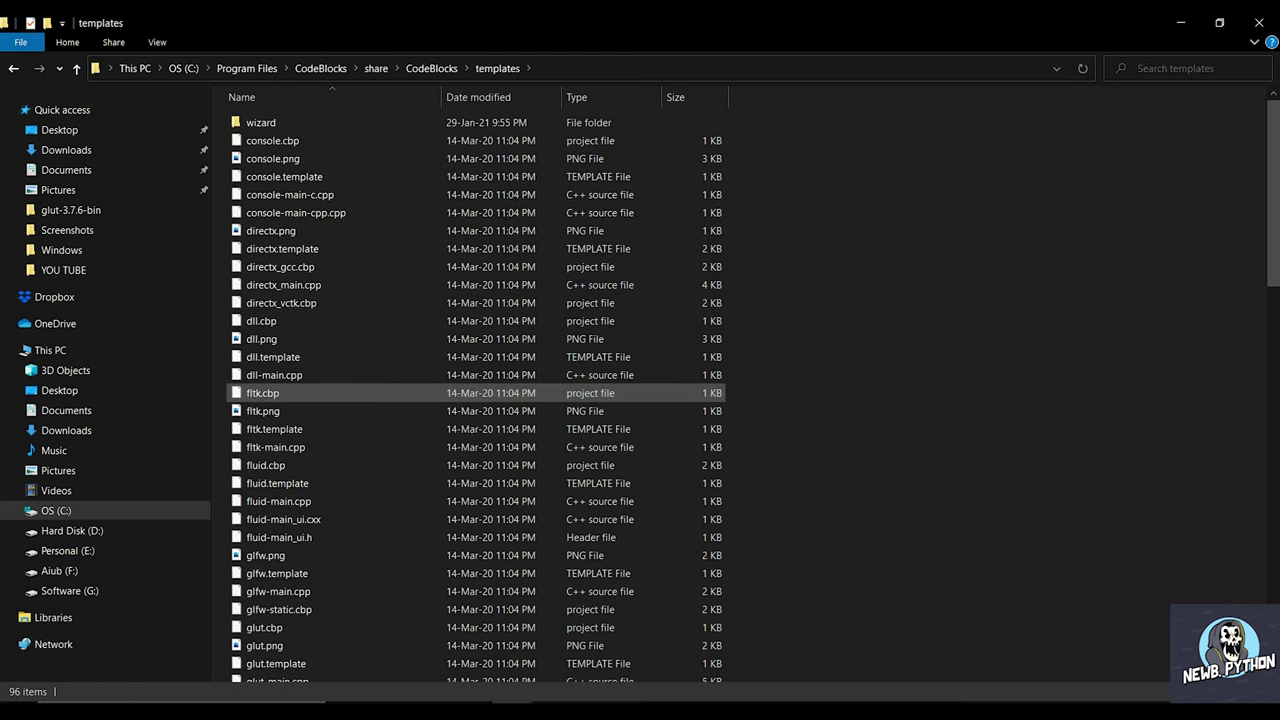
Open glut.cbp from the templates folder in Notepad++ and close the other open file, wizard.script.
scroll(300, 460, down, 1)
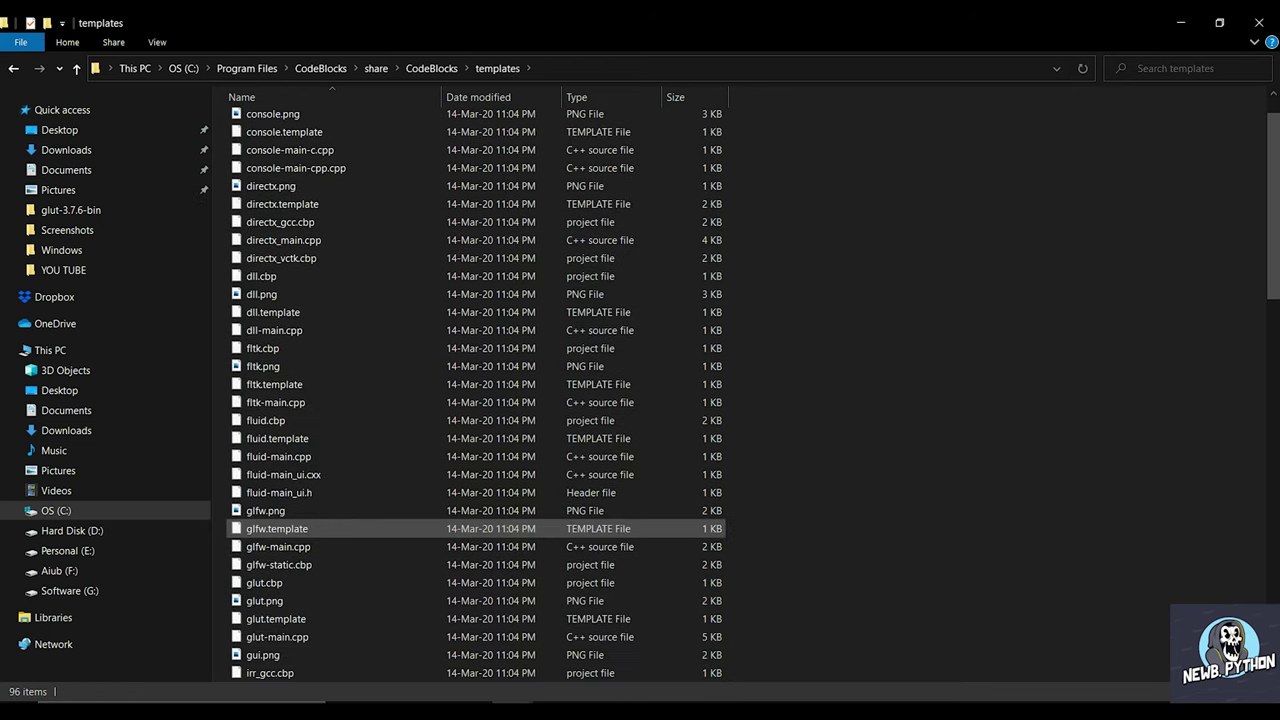
scroll(280, 528, down, 1)
click(265, 528)
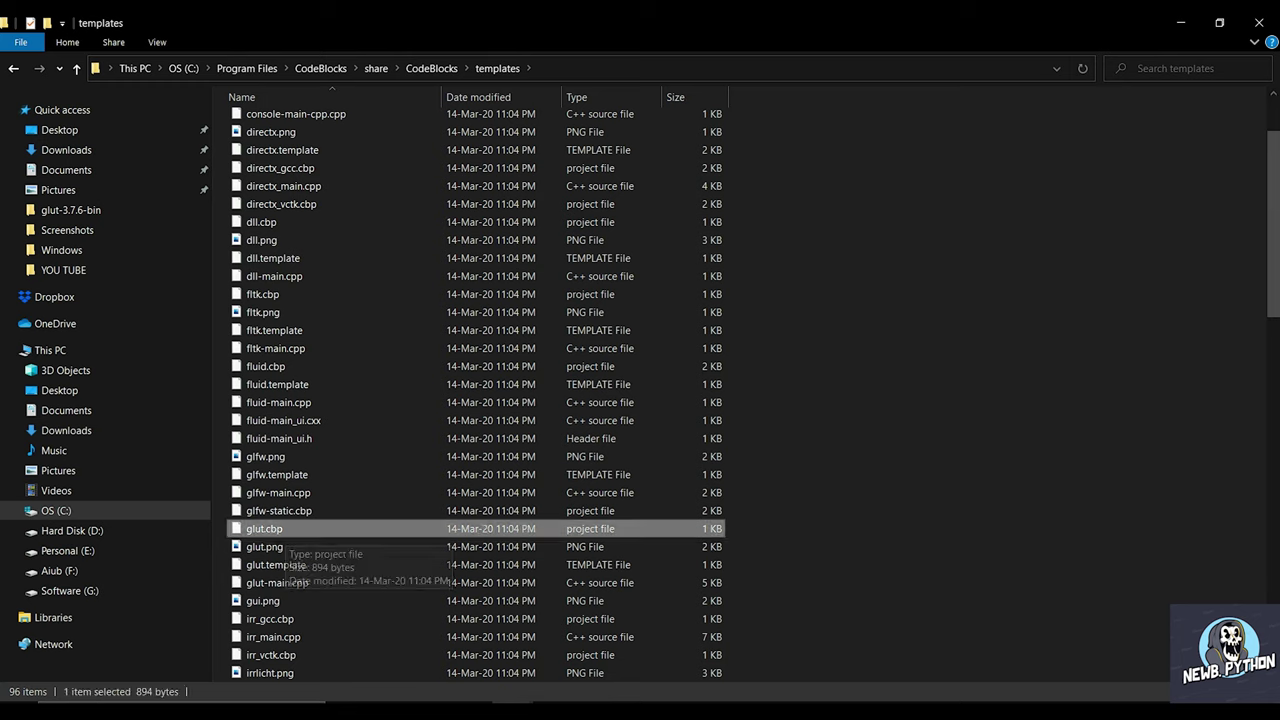
right_click(302, 532)
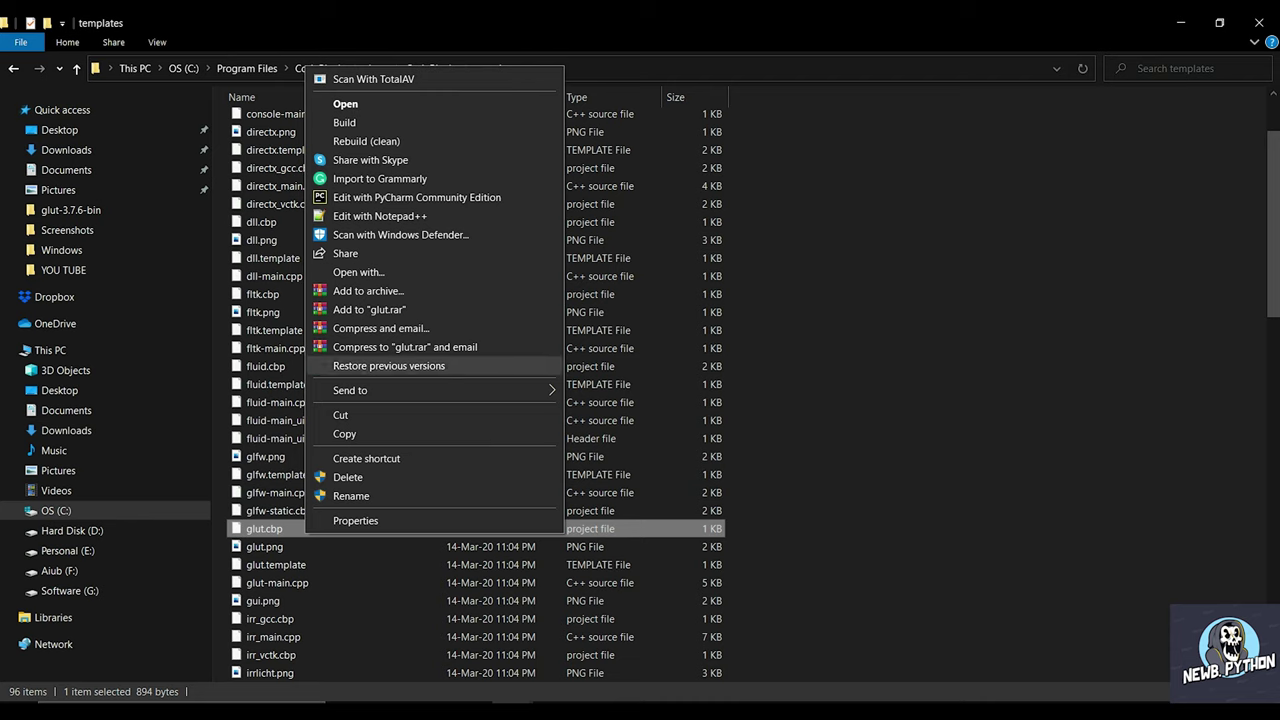
click(380, 216)
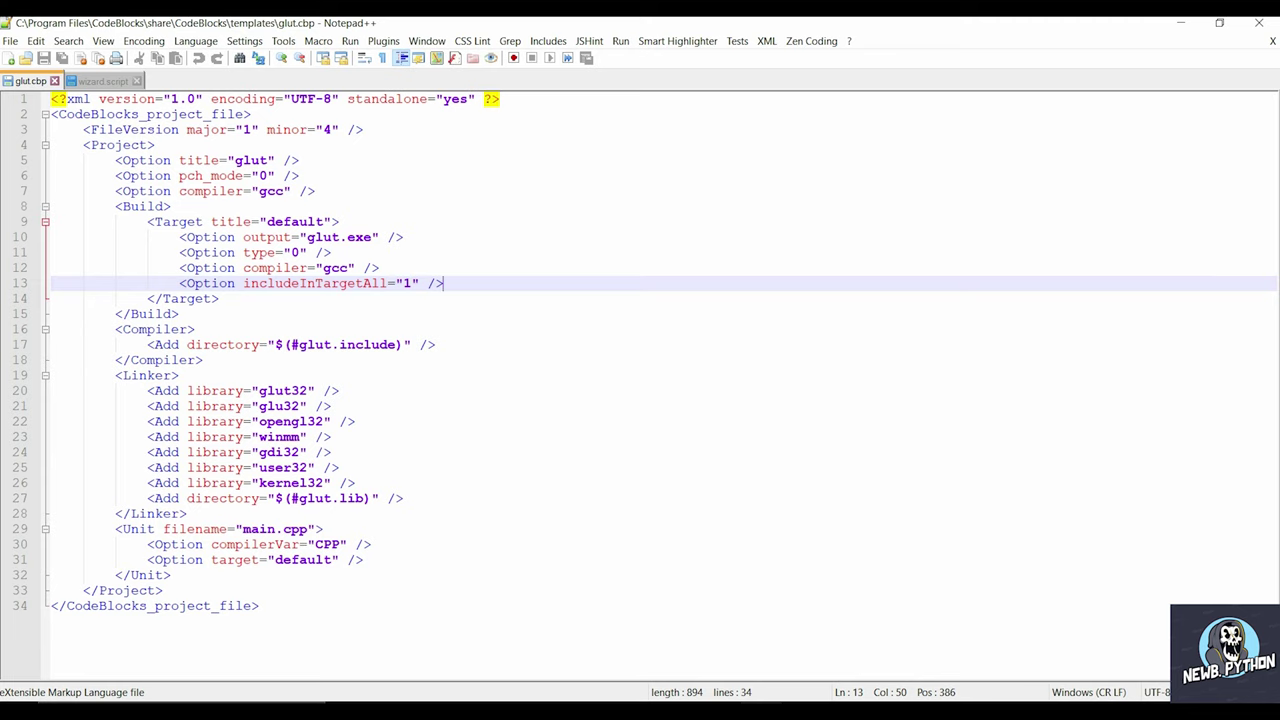
click(136, 81)
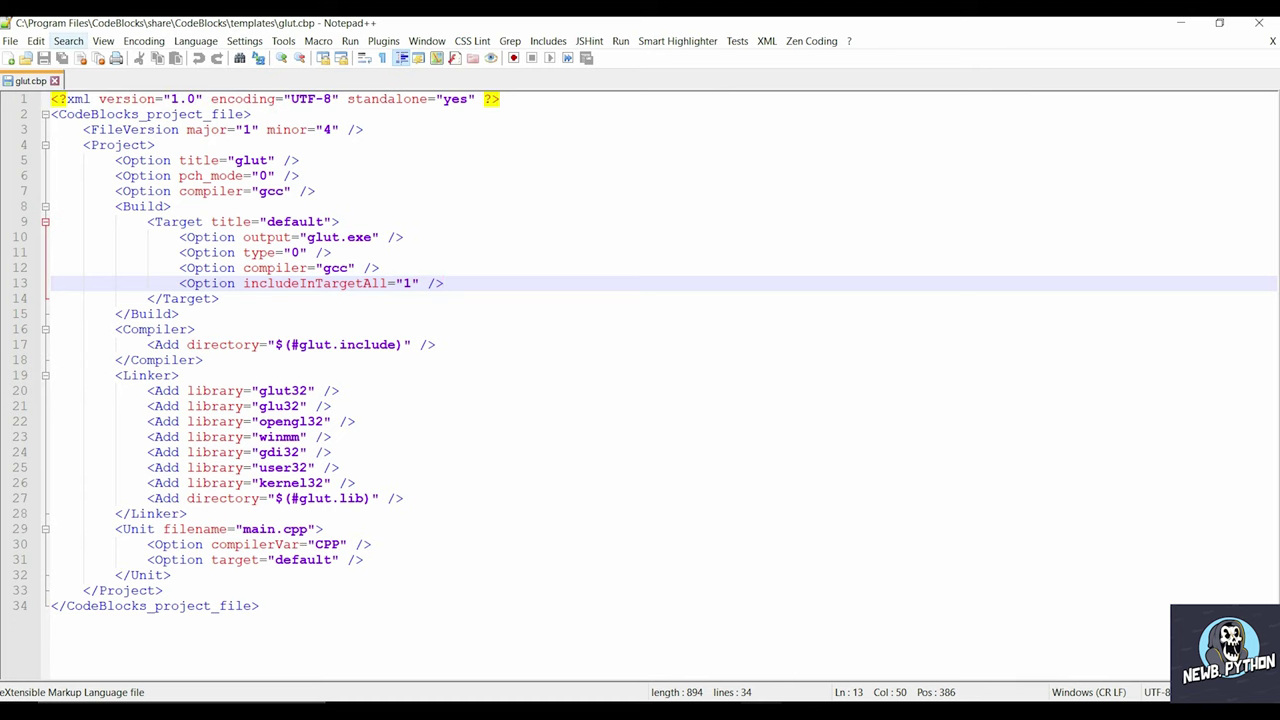
Replace all occurrences of glut32 with freeglut in glut.cbp.
click(68, 41)
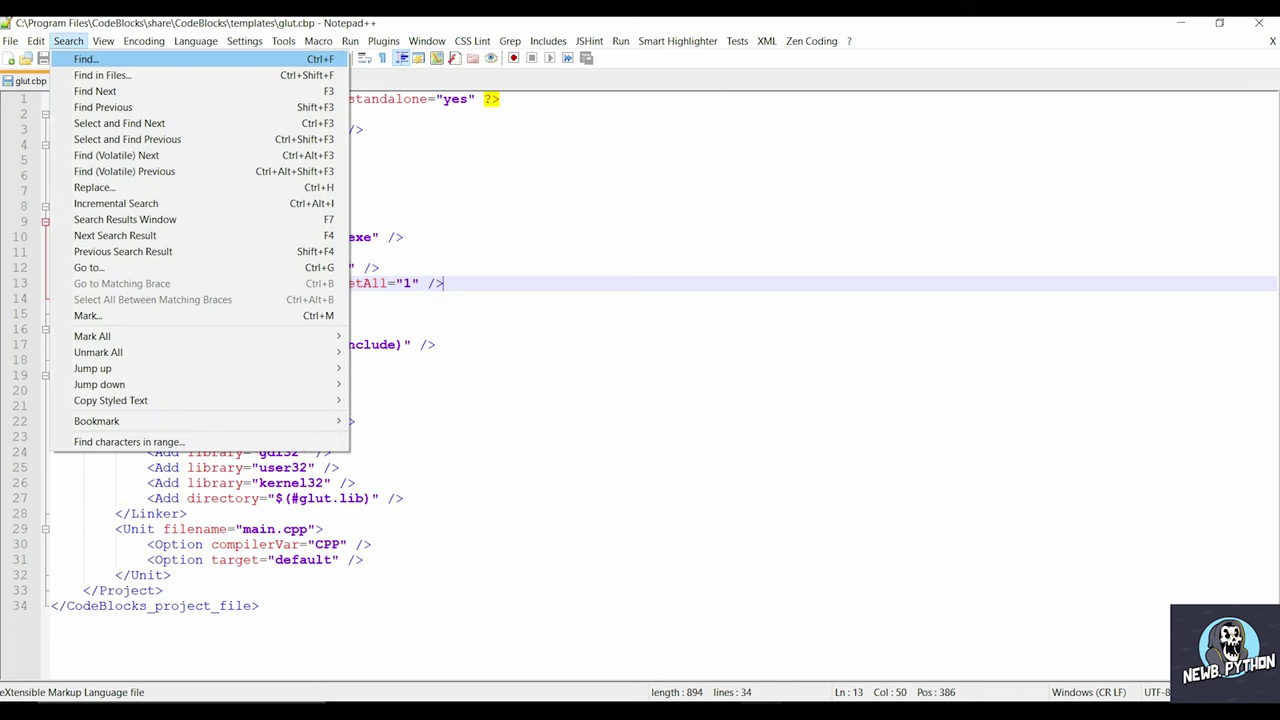
key(Return)
key(ctrl+h)
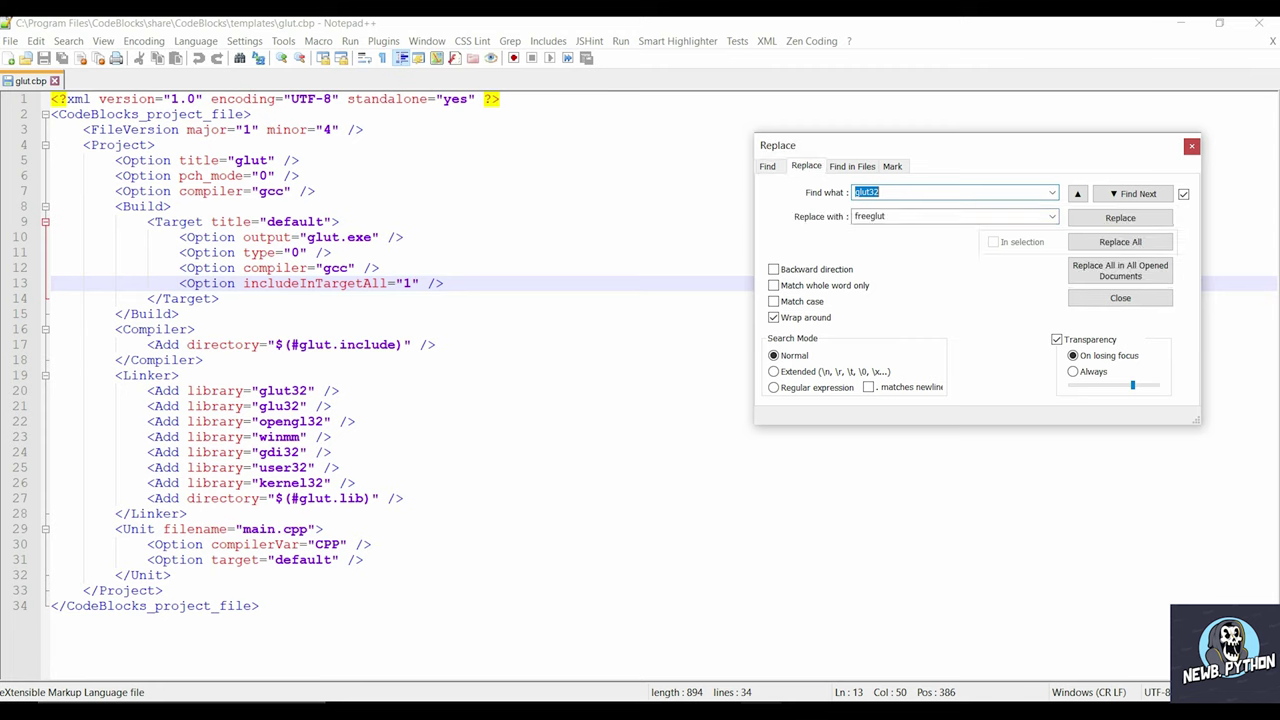
click(880, 192)
double_click(879, 192)
click(879, 192)
double_click(880, 216)
click(885, 216)
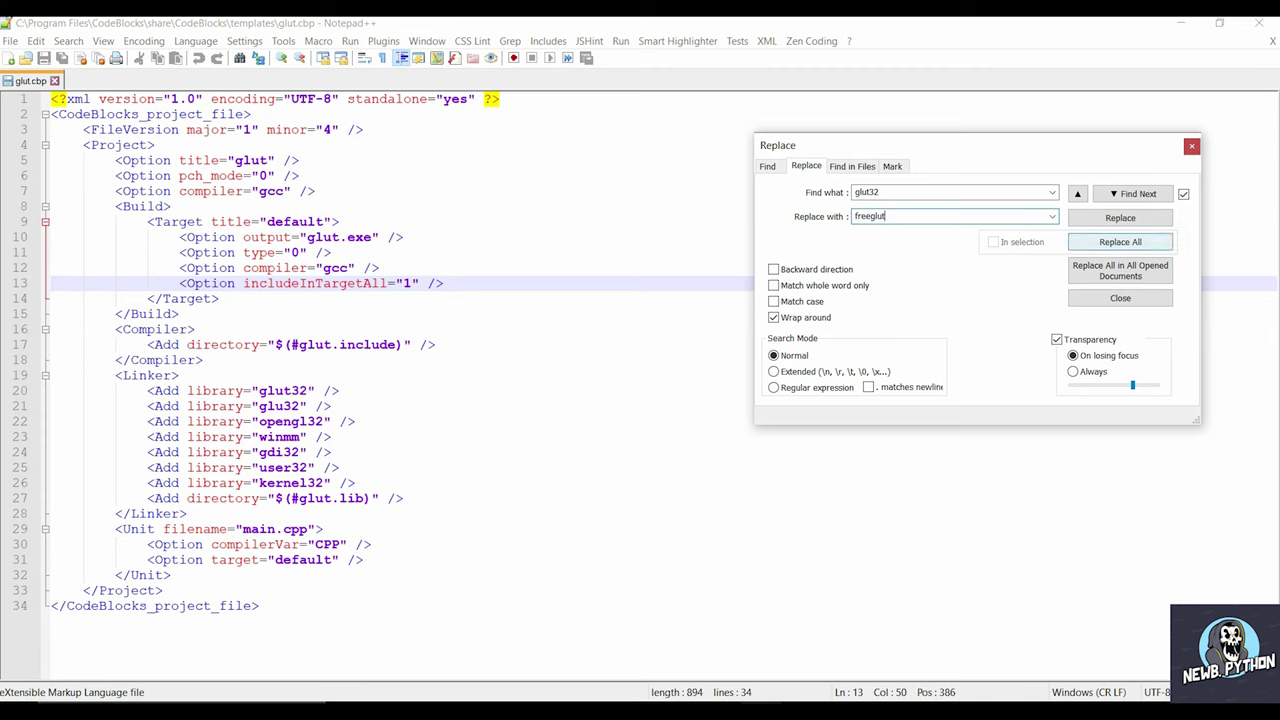
click(1120, 241)
click(1120, 241)
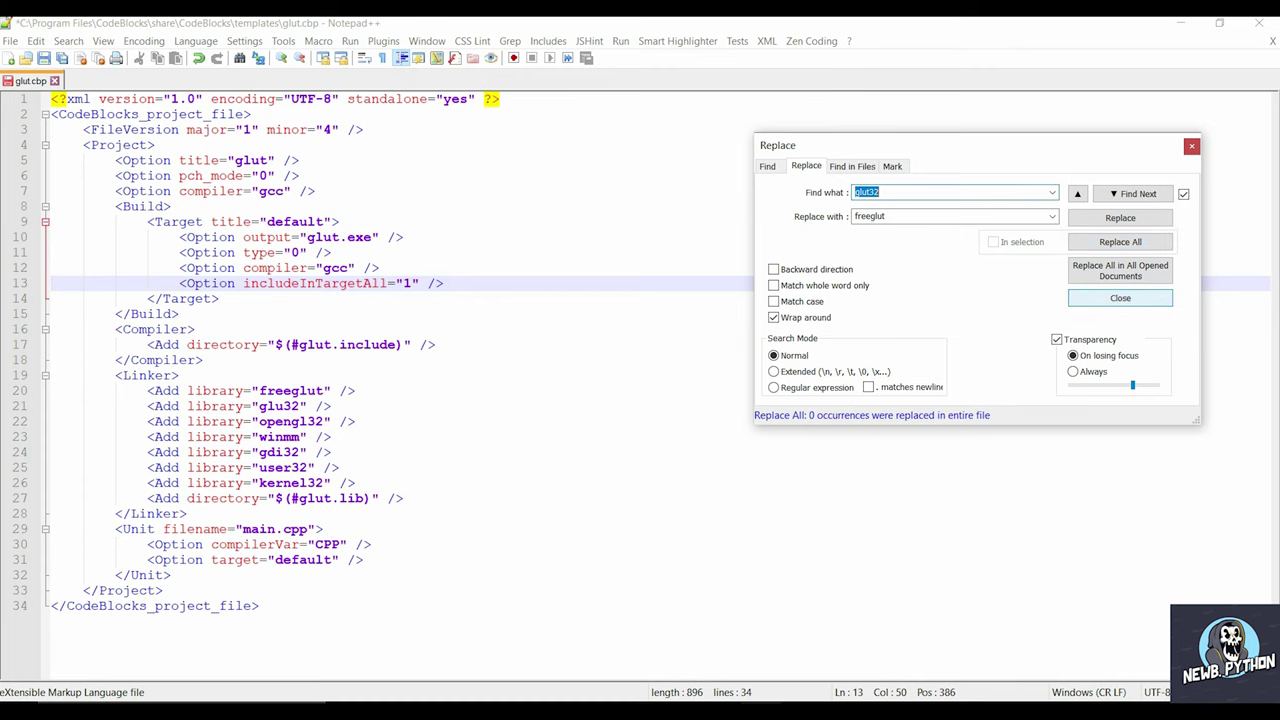
click(1120, 298)
Save glut.cbp with Notepad++ relaunched in administrator mode, and minimize the editor to return to the templates folder.
click(35, 41)
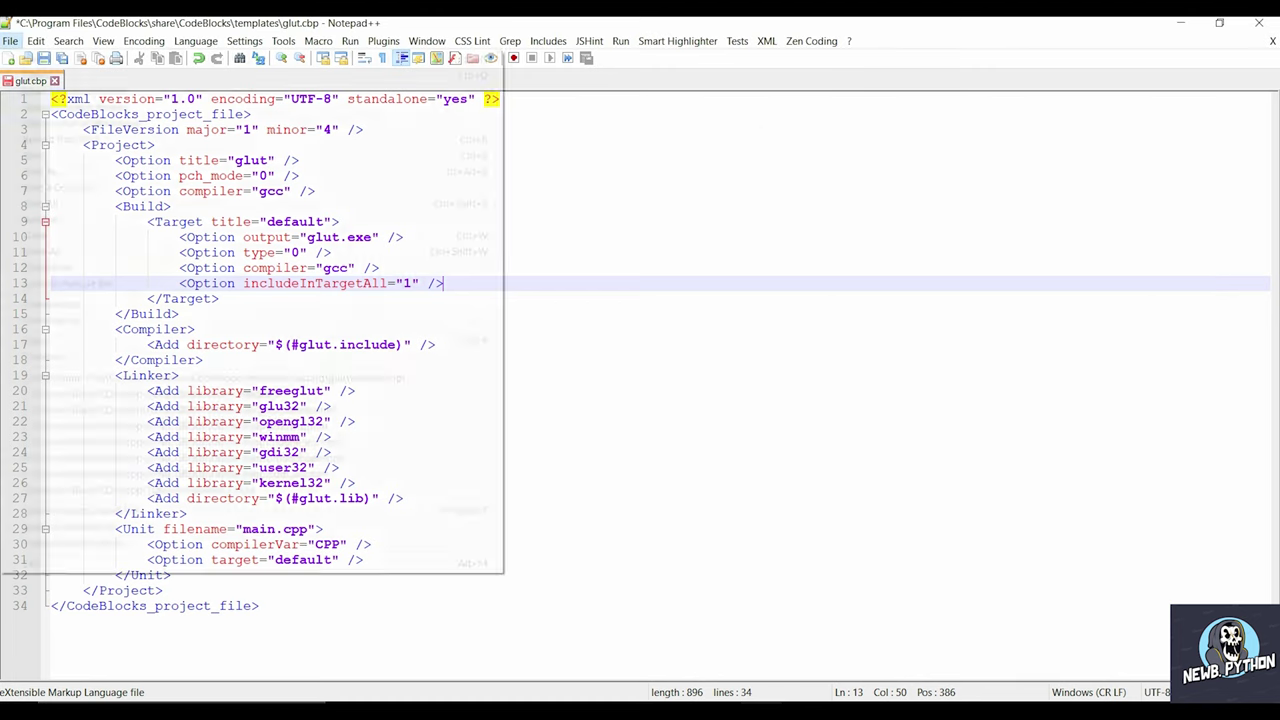
mouse_move(10, 41)
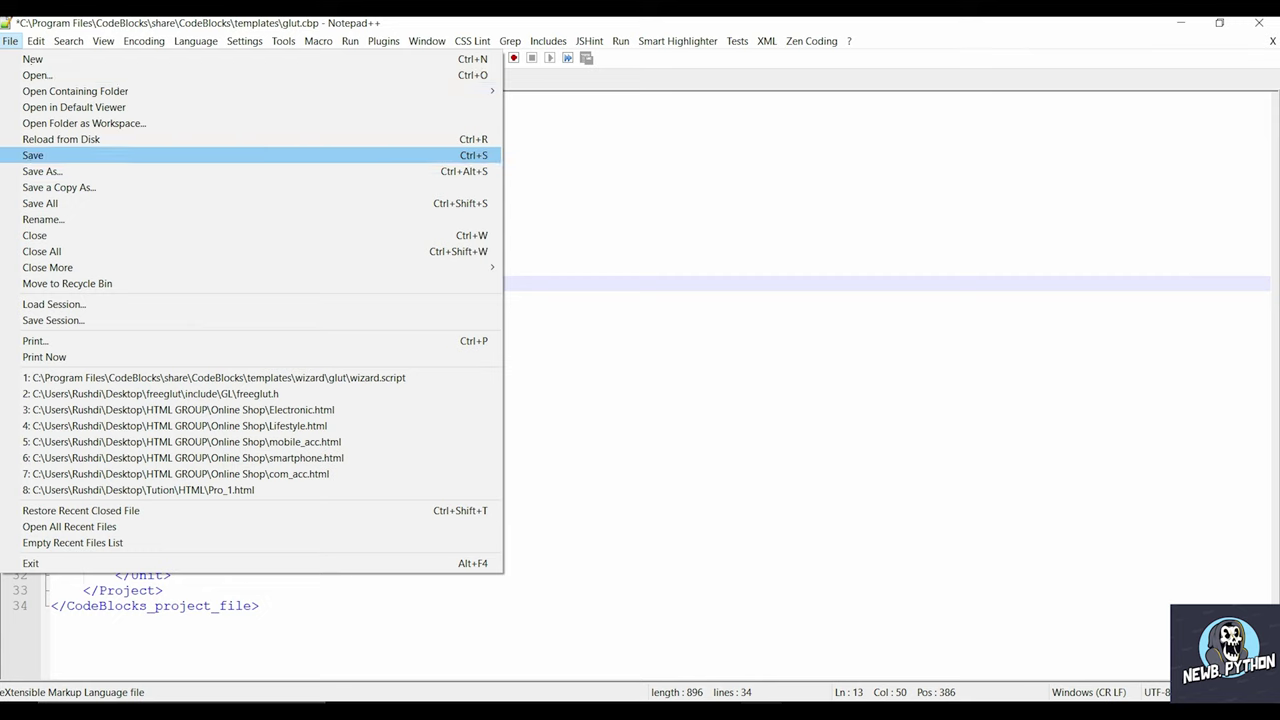
click(40, 155)
click(660, 423)
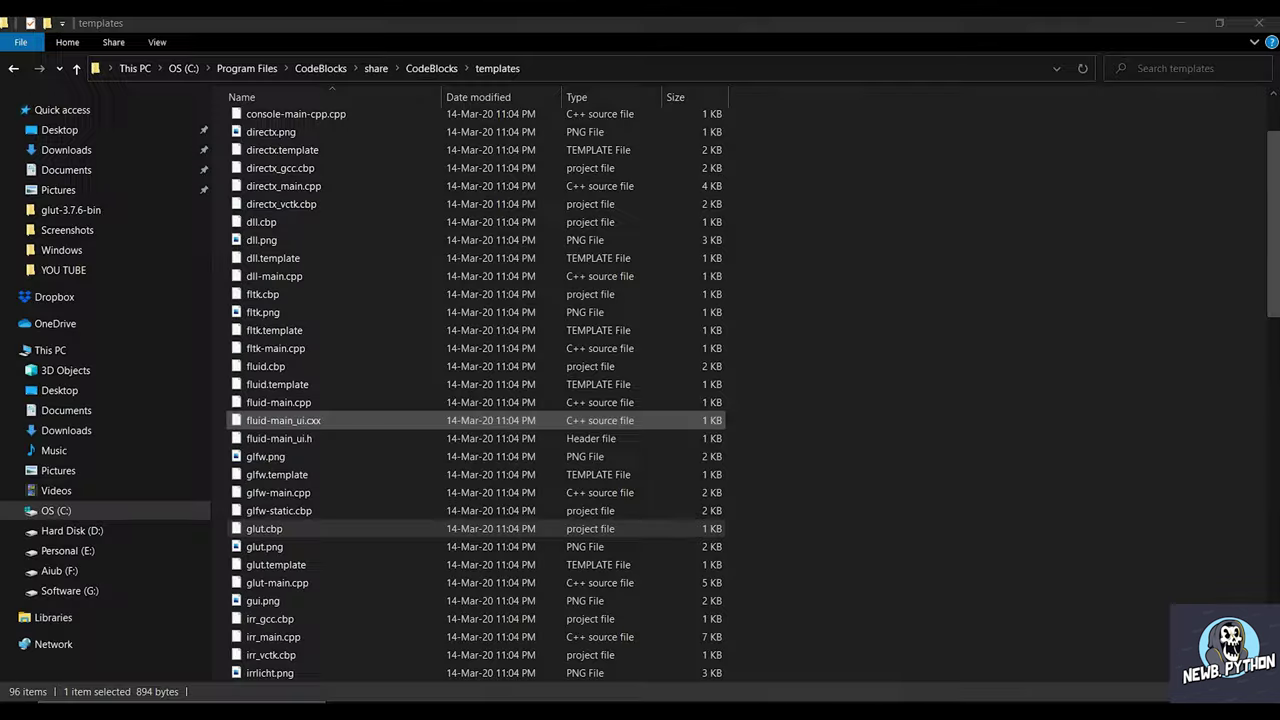
click(10, 41)
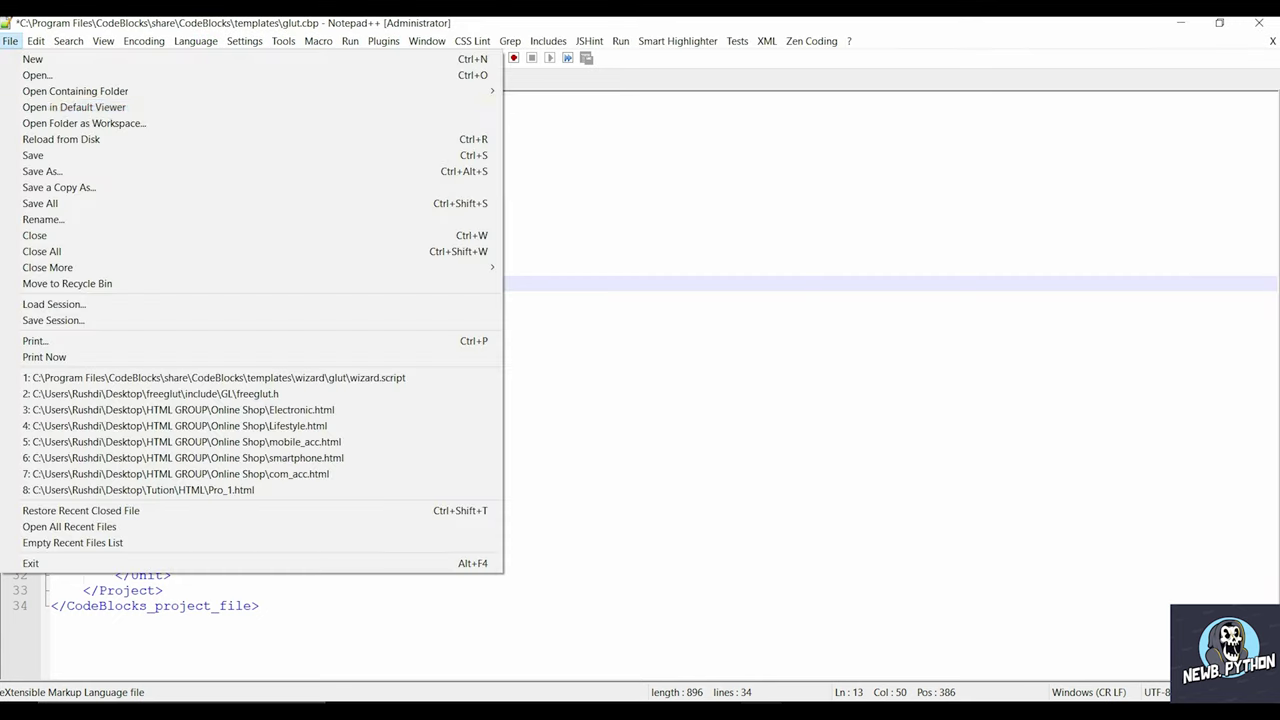
click(40, 155)
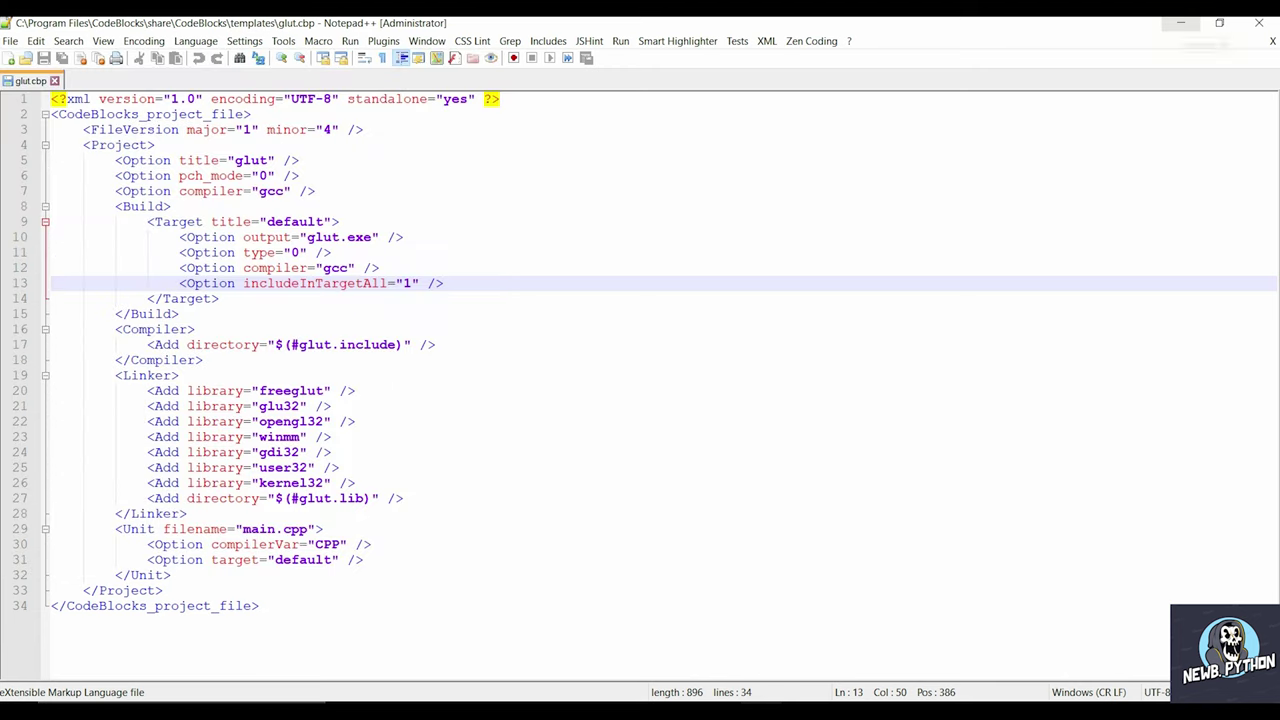
click(1181, 22)
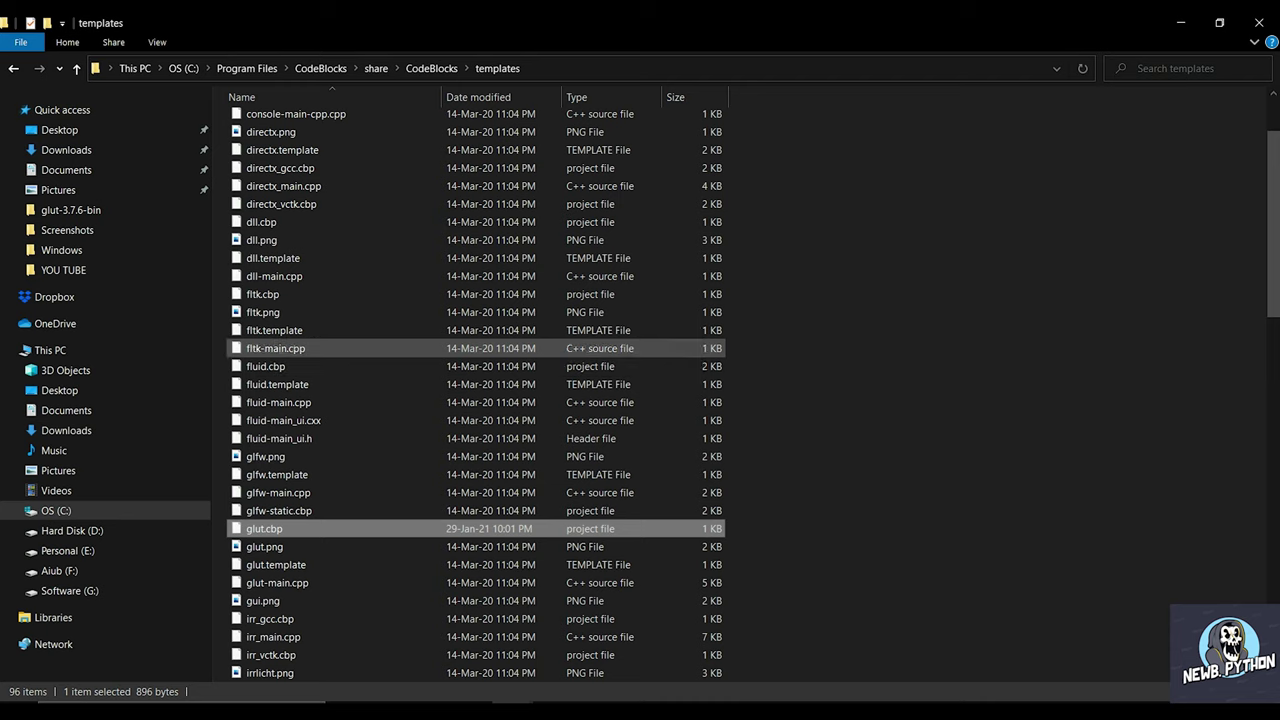
Retrace the folder path from Program Files through CodeBlocks, share and CodeBlocks back to templates.
click(497, 68)
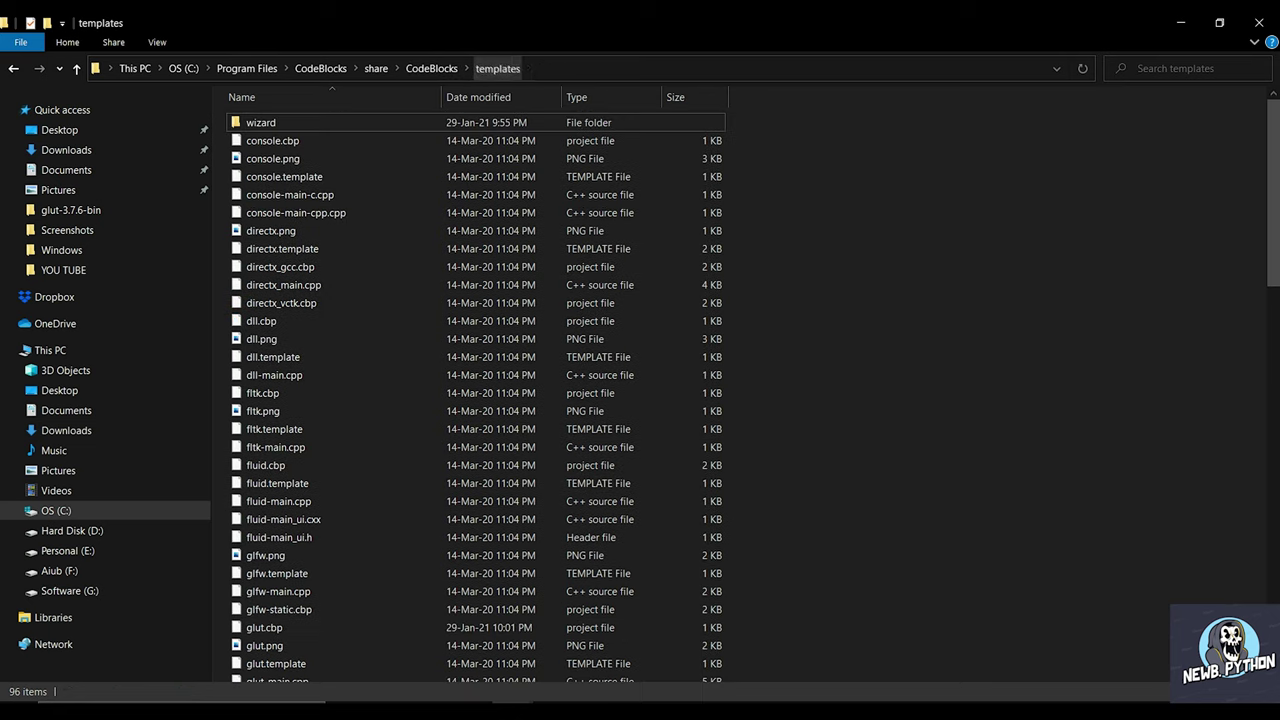
click(261, 122)
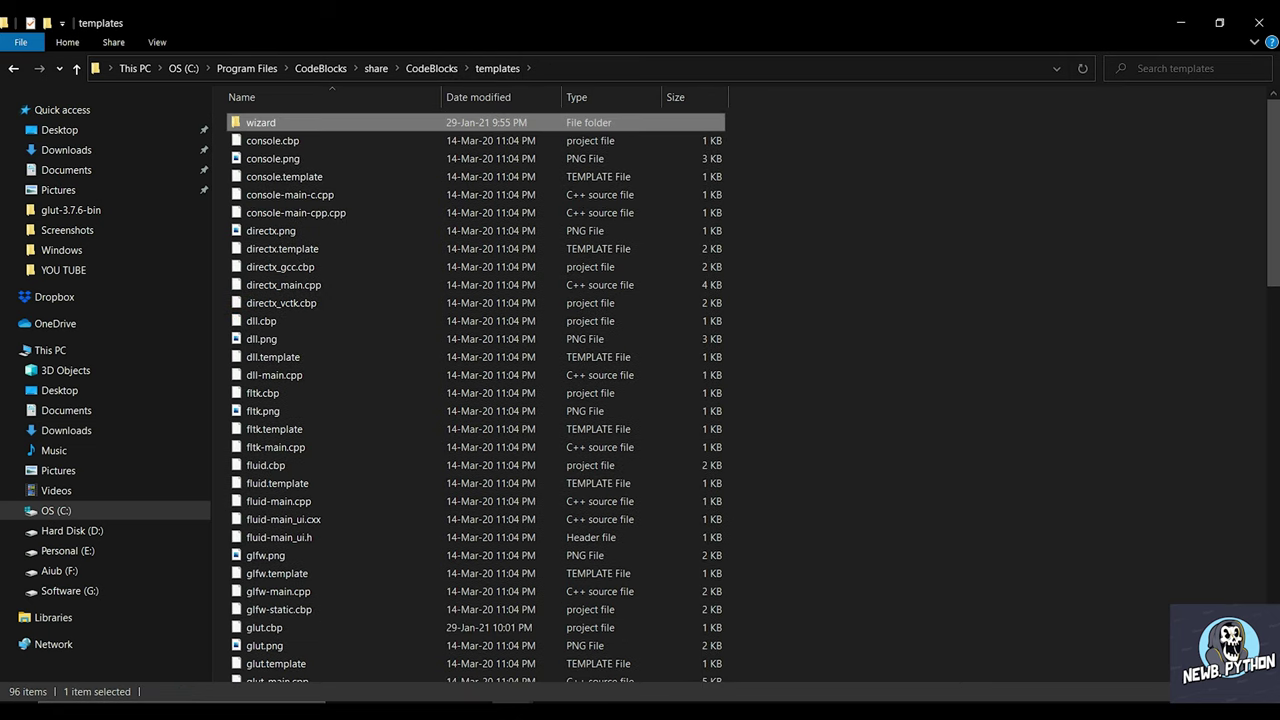
click(246, 68)
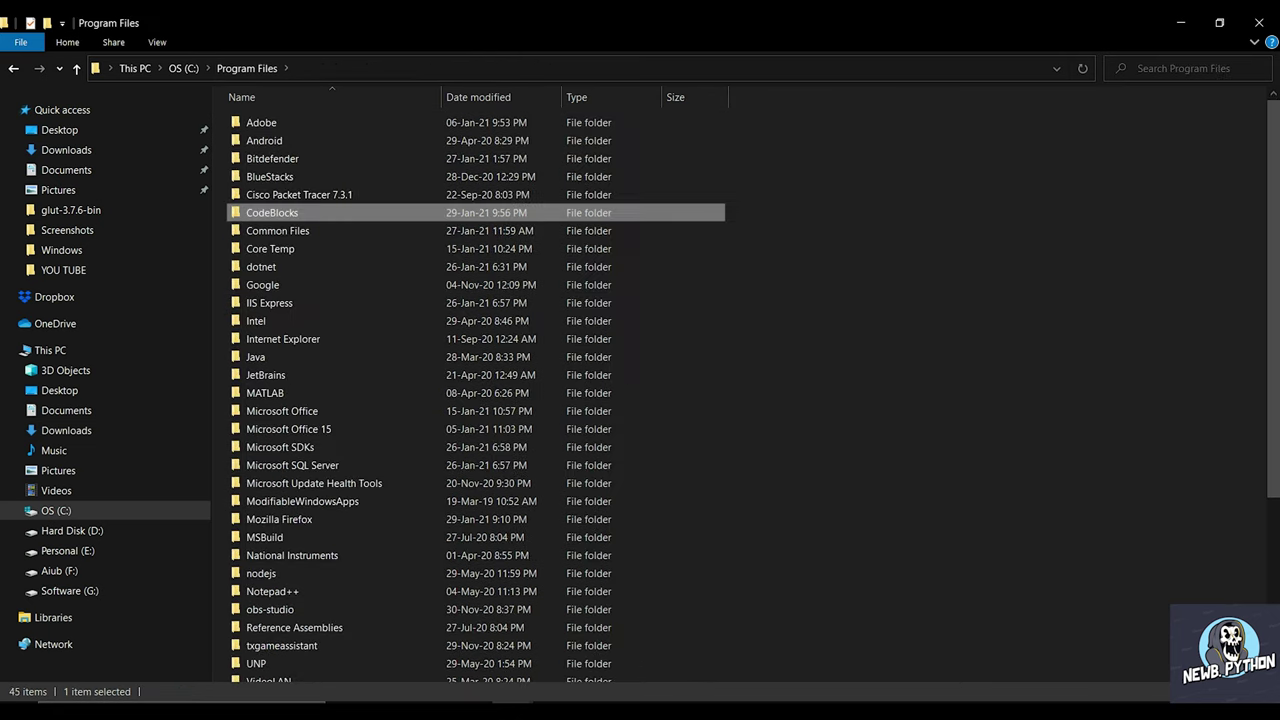
double_click(298, 211)
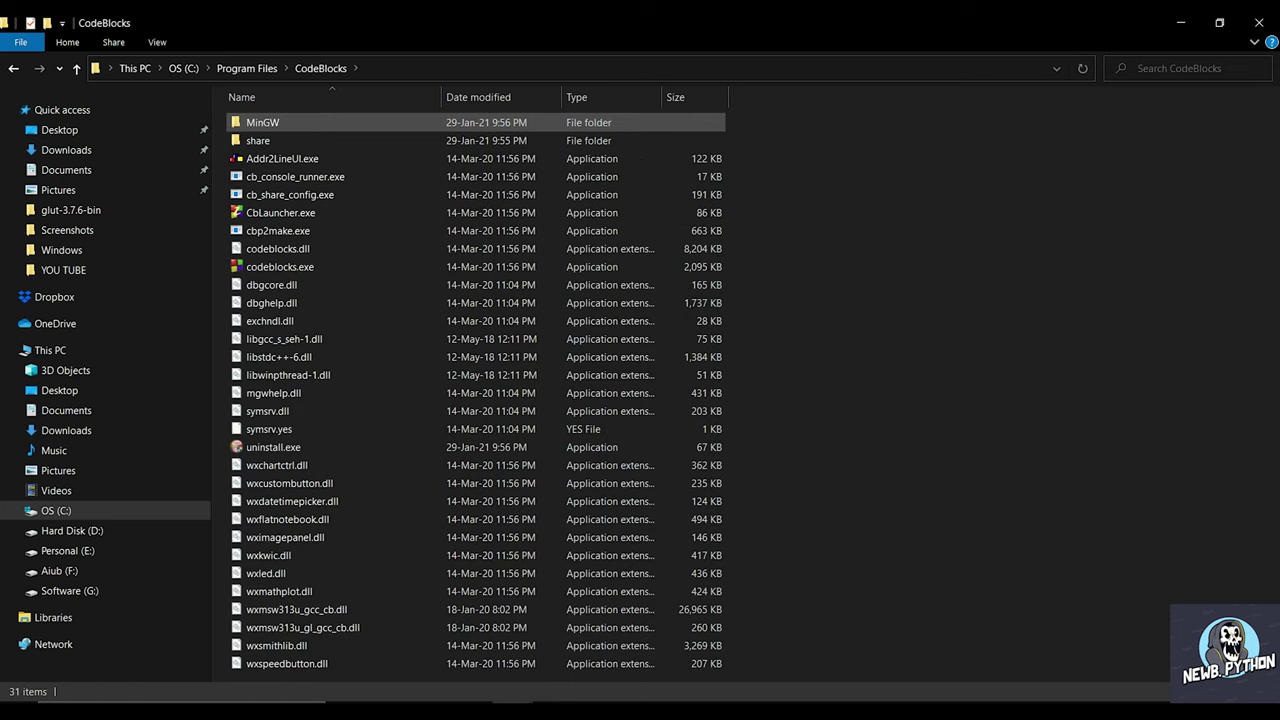
key(Return)
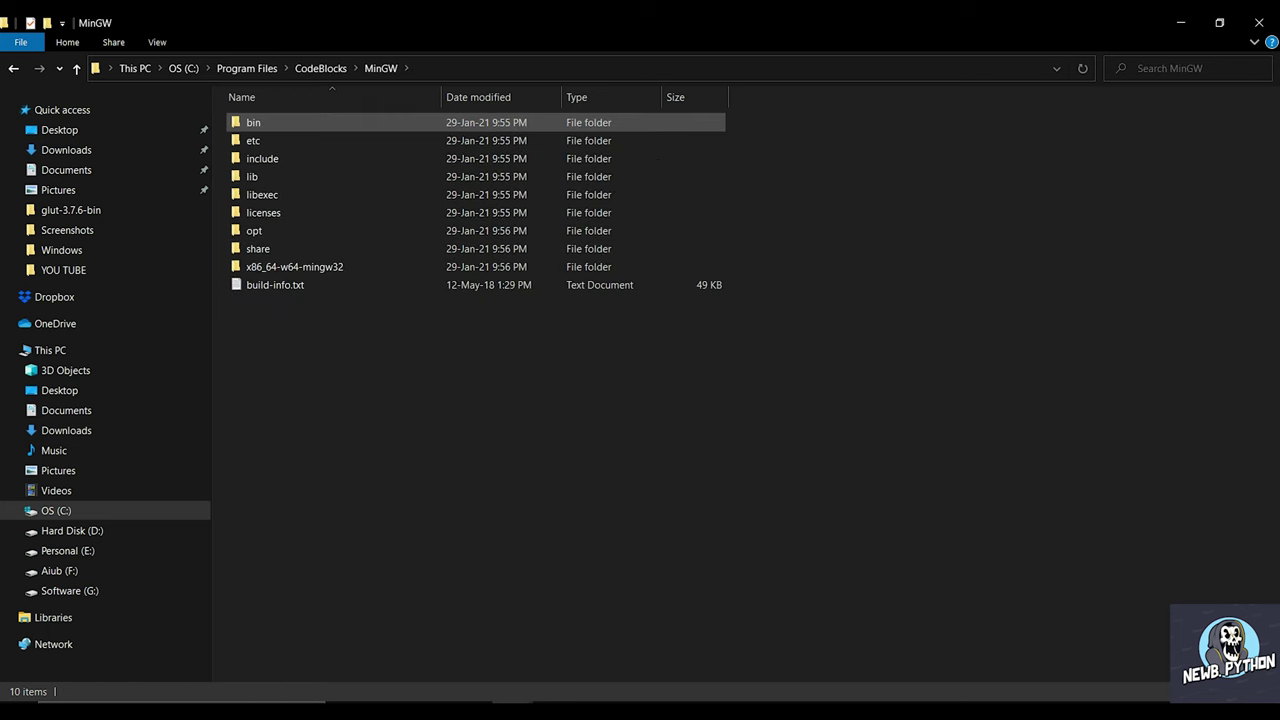
key(BackSpace)
key(Down)
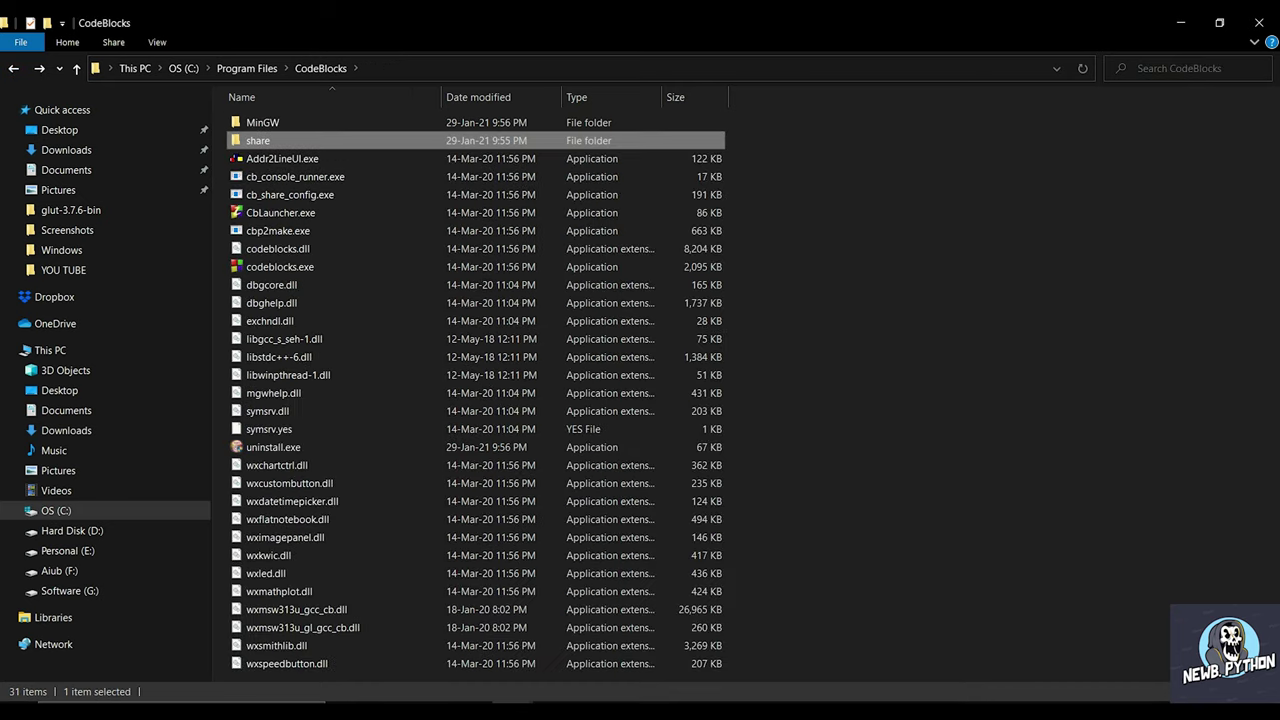
key(Return)
key(Down)
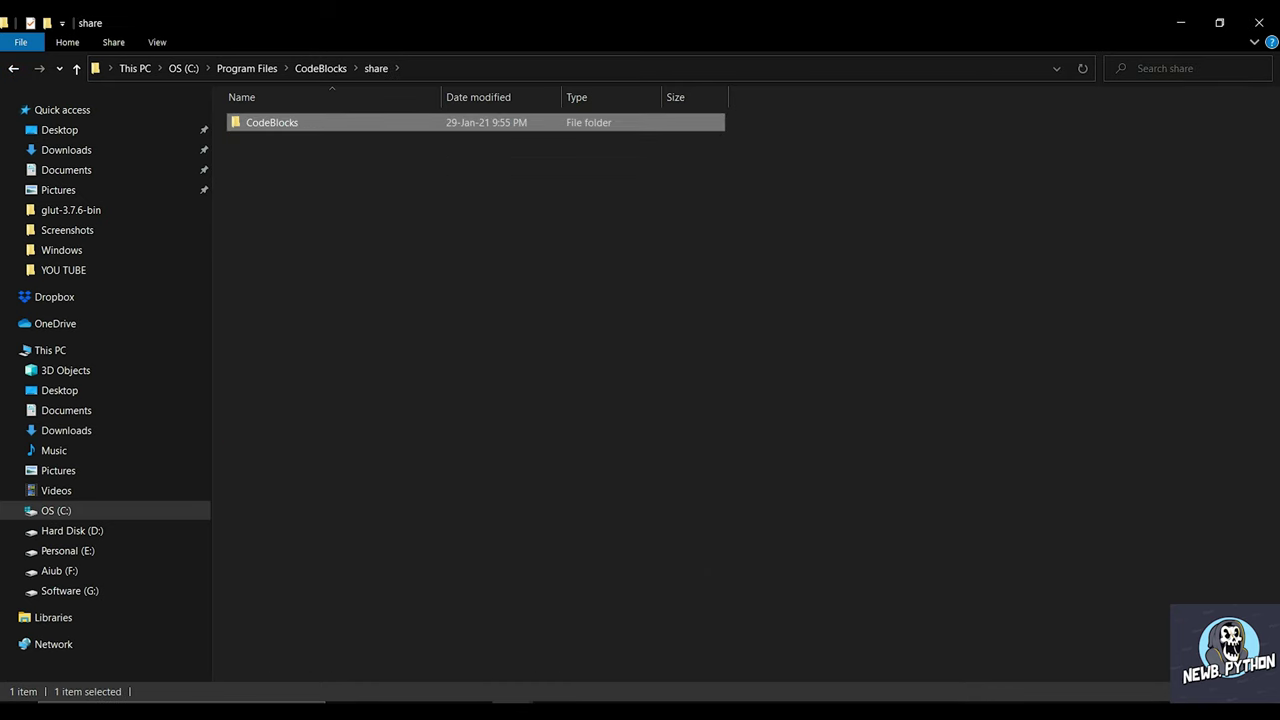
key(Return)
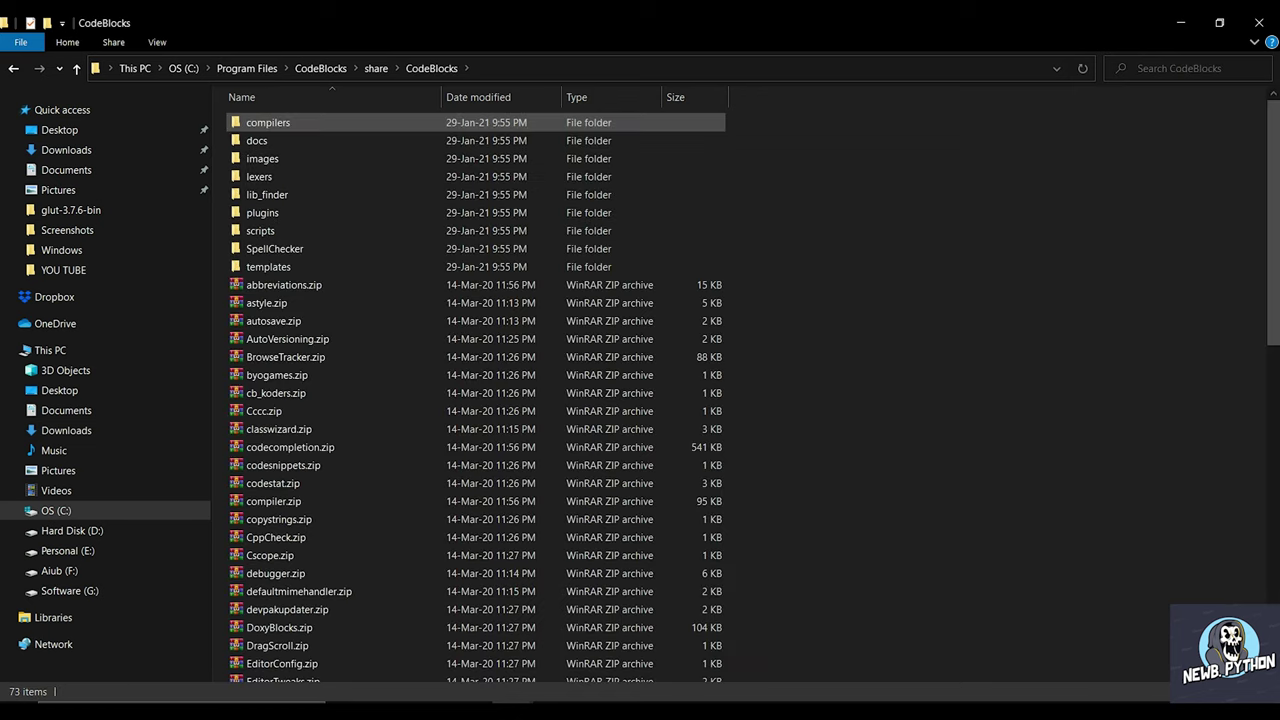
key(Down)
key(Down)
key(Down)
key(Down)
key(Down)
key(Down)
key(Down)
key(Down)
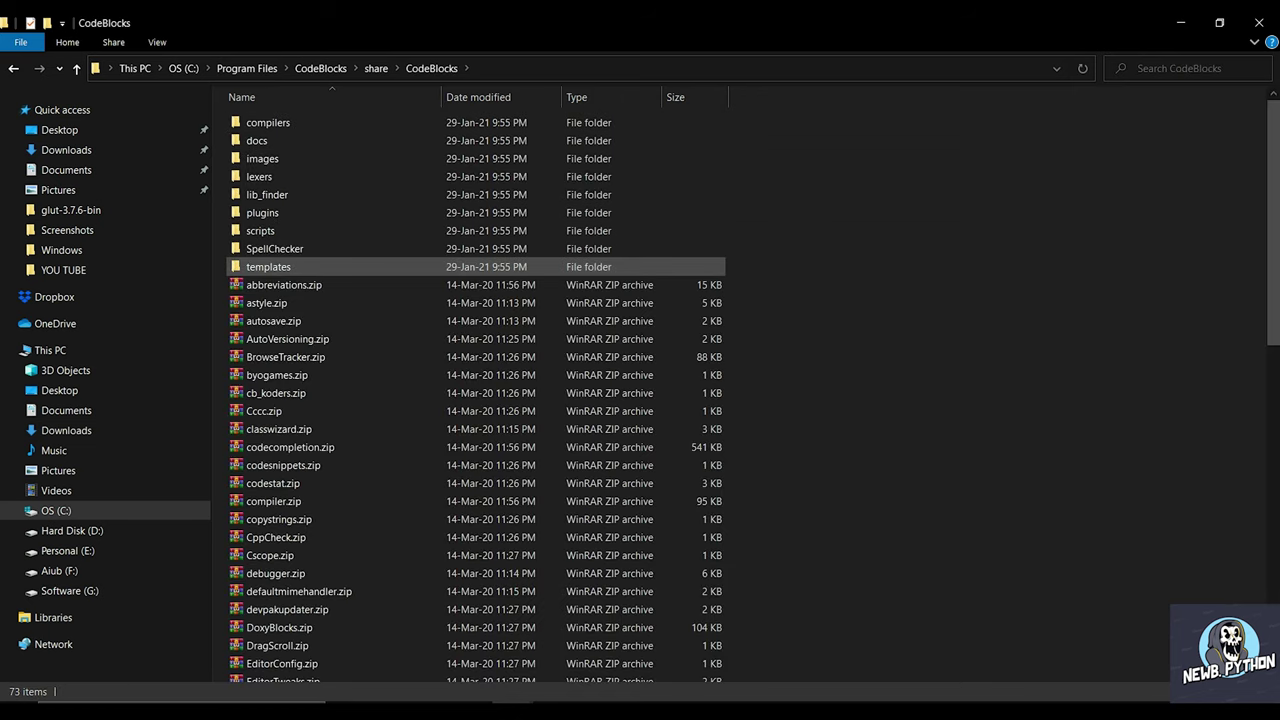
key(Return)
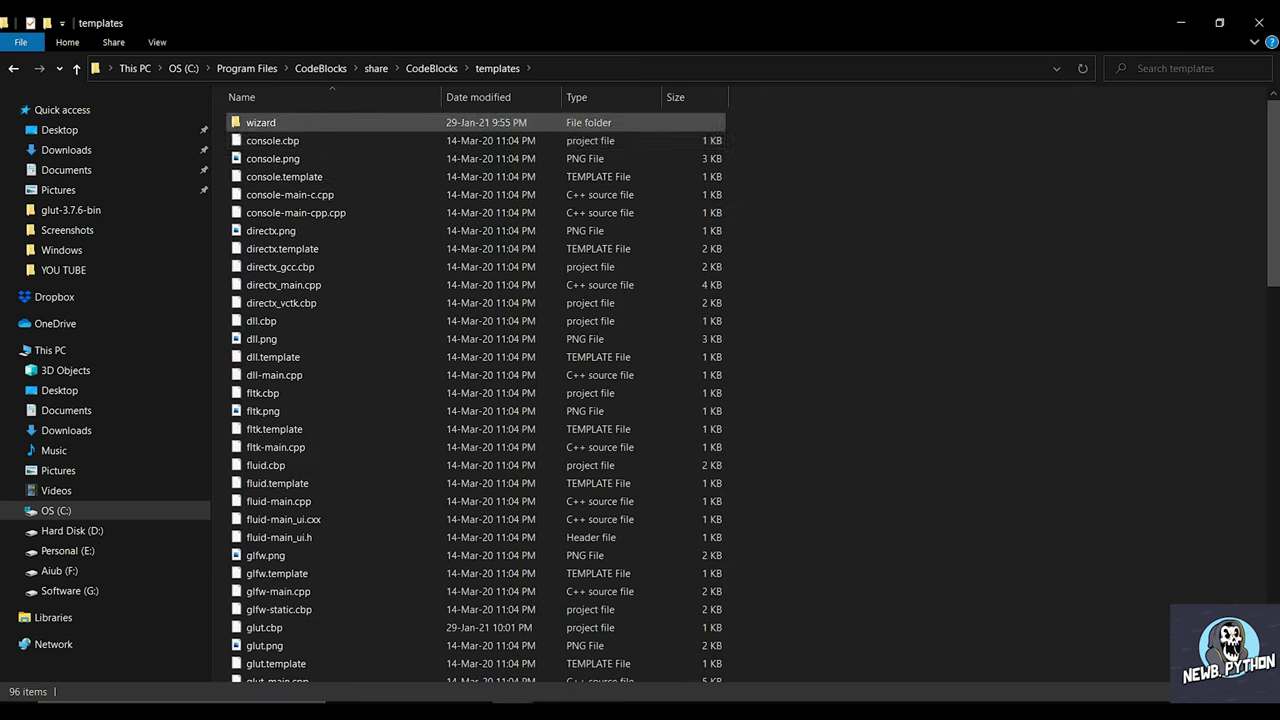
Open wizard.script from the glut folder inside templates\wizard in Notepad++.
click(272, 122)
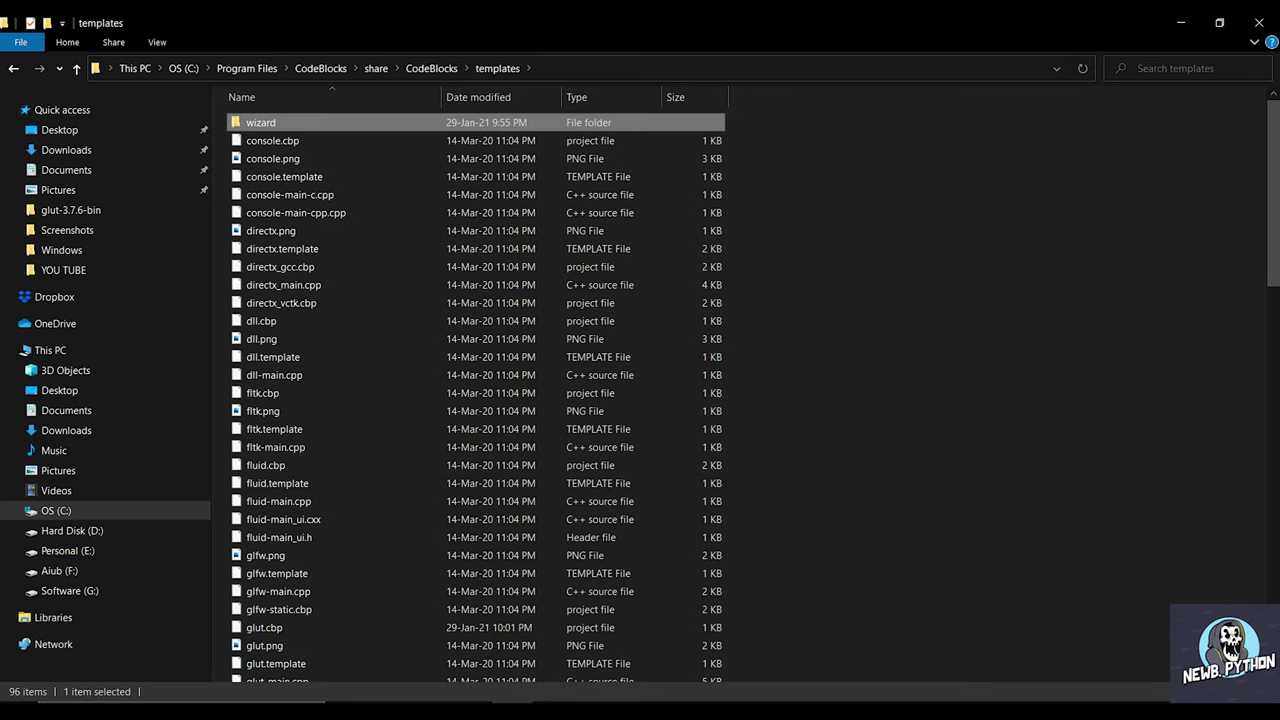
key(Return)
key(Down)
key(Down)
key(Down)
key(Down)
key(Down)
key(Down)
key(Down)
key(Down)
key(Down)
key(Down)
key(Down)
key(Down)
key(Down)
key(Down)
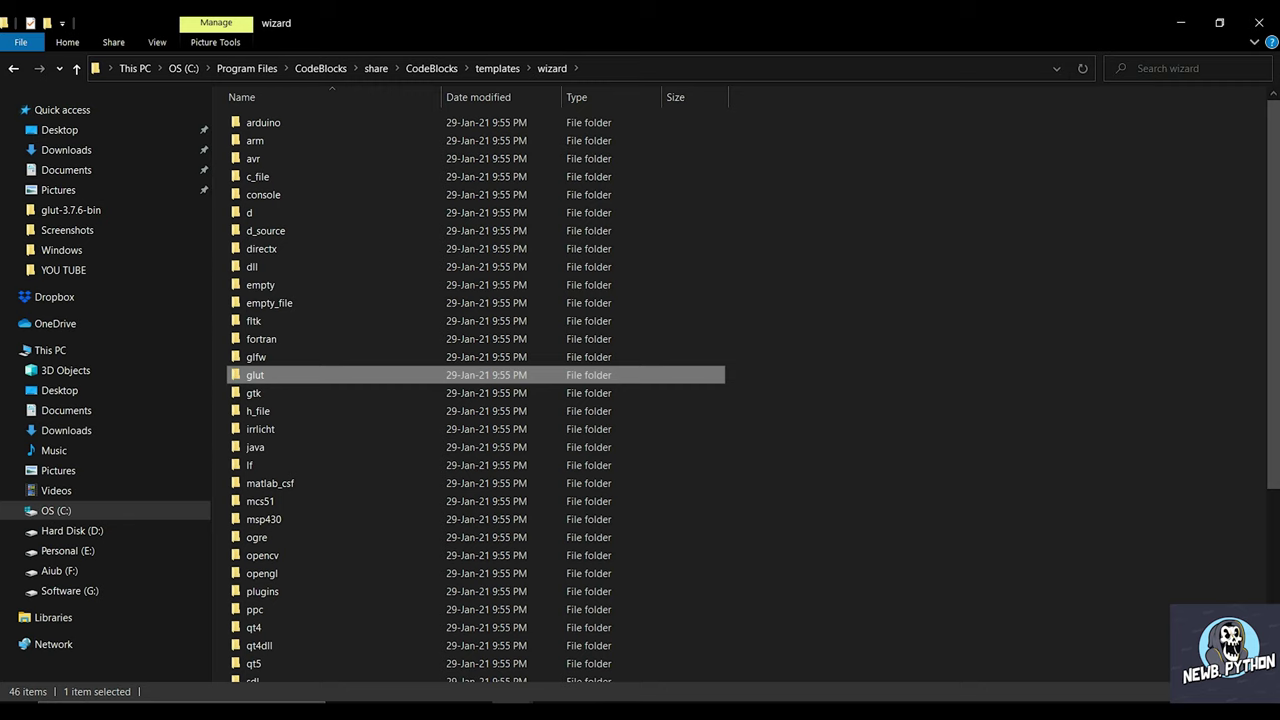
key(Return)
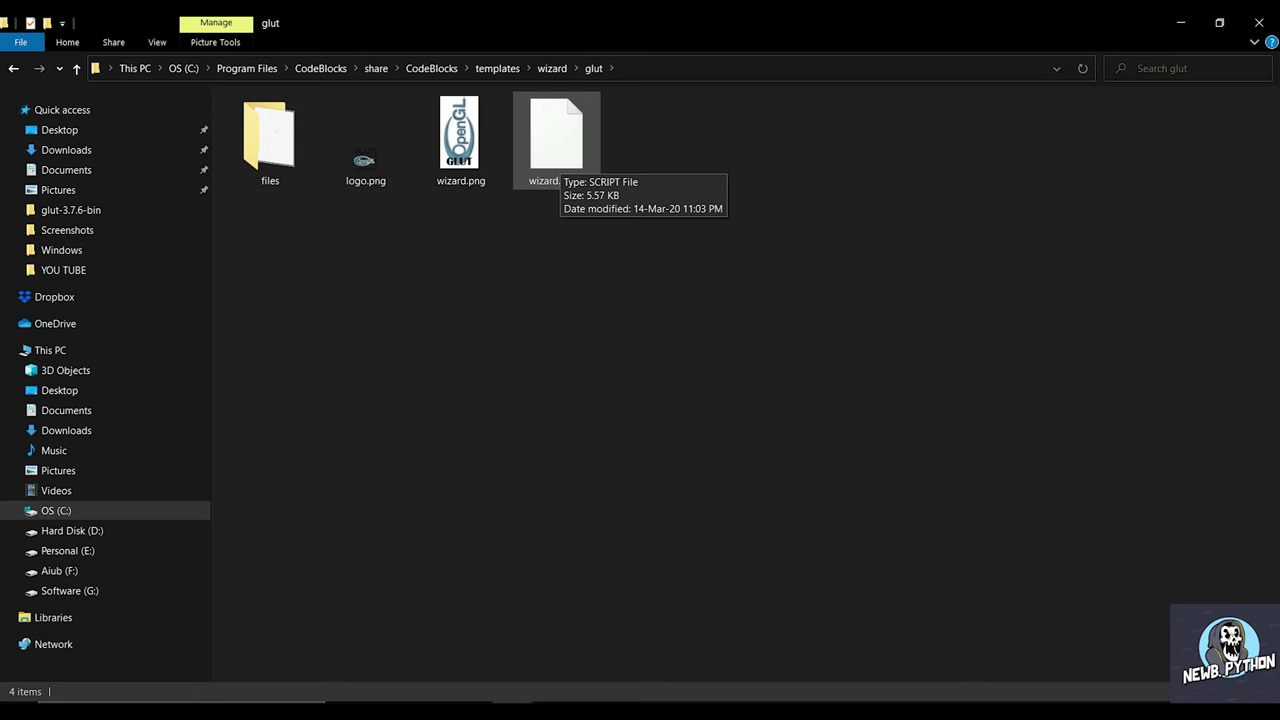
right_click(560, 163)
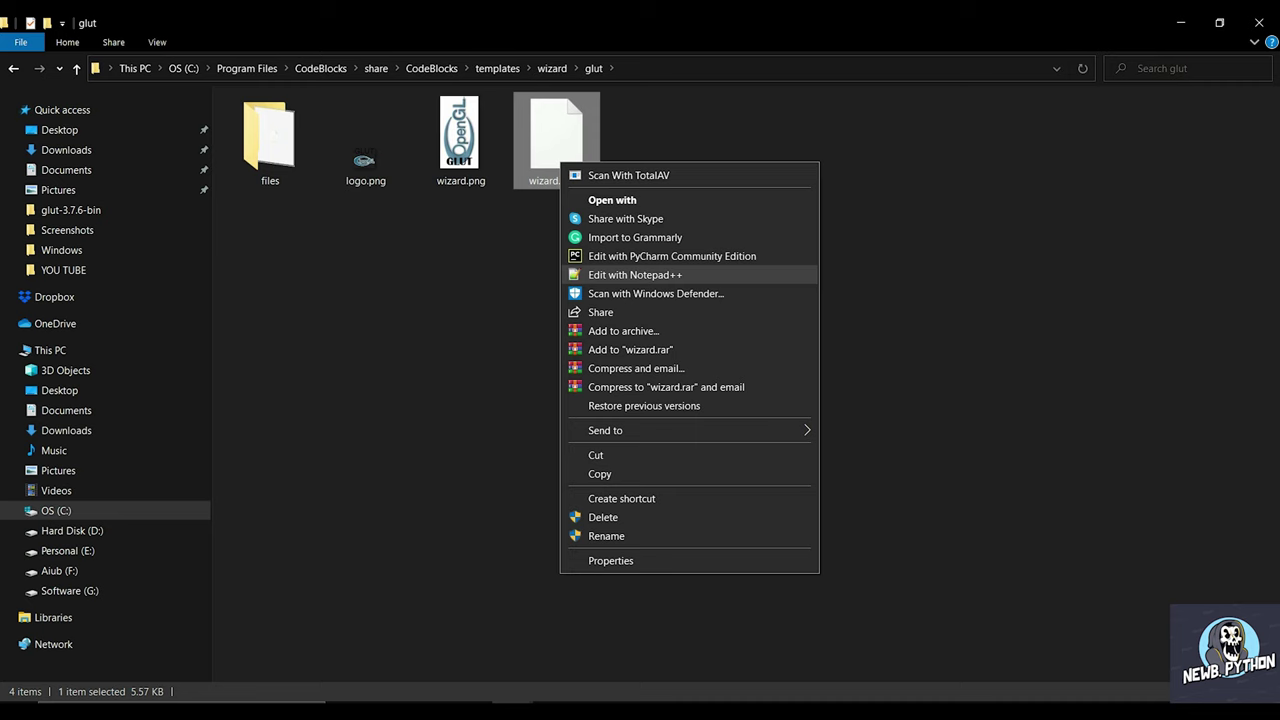
click(635, 274)
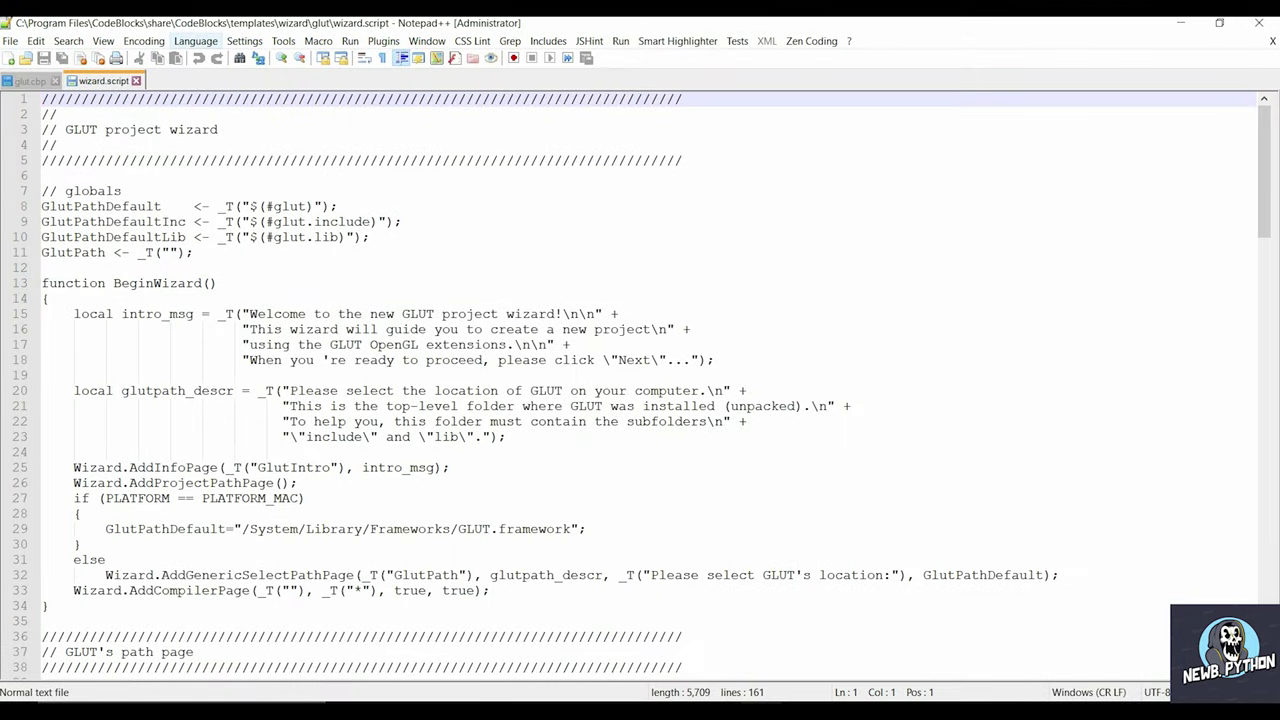
Replace all occurrences of glut32 with freeglut in wizard.script and close the Replace dialog.
click(68, 41)
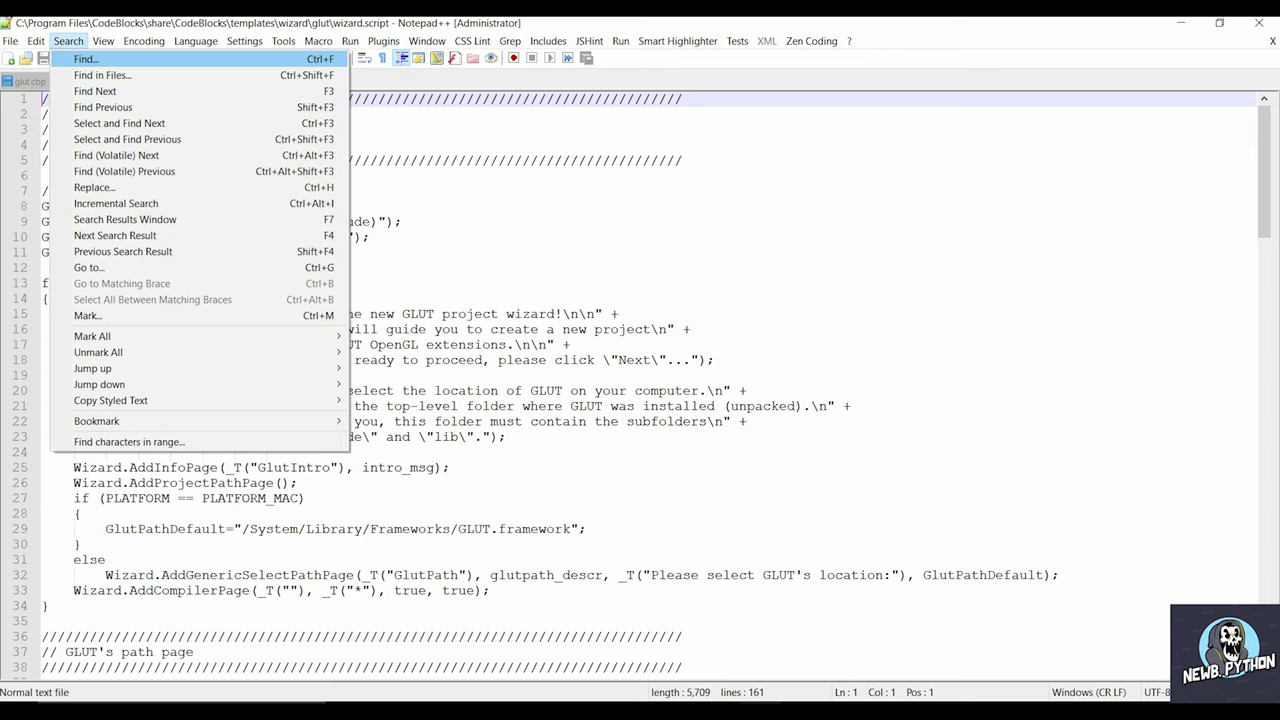
click(85, 62)
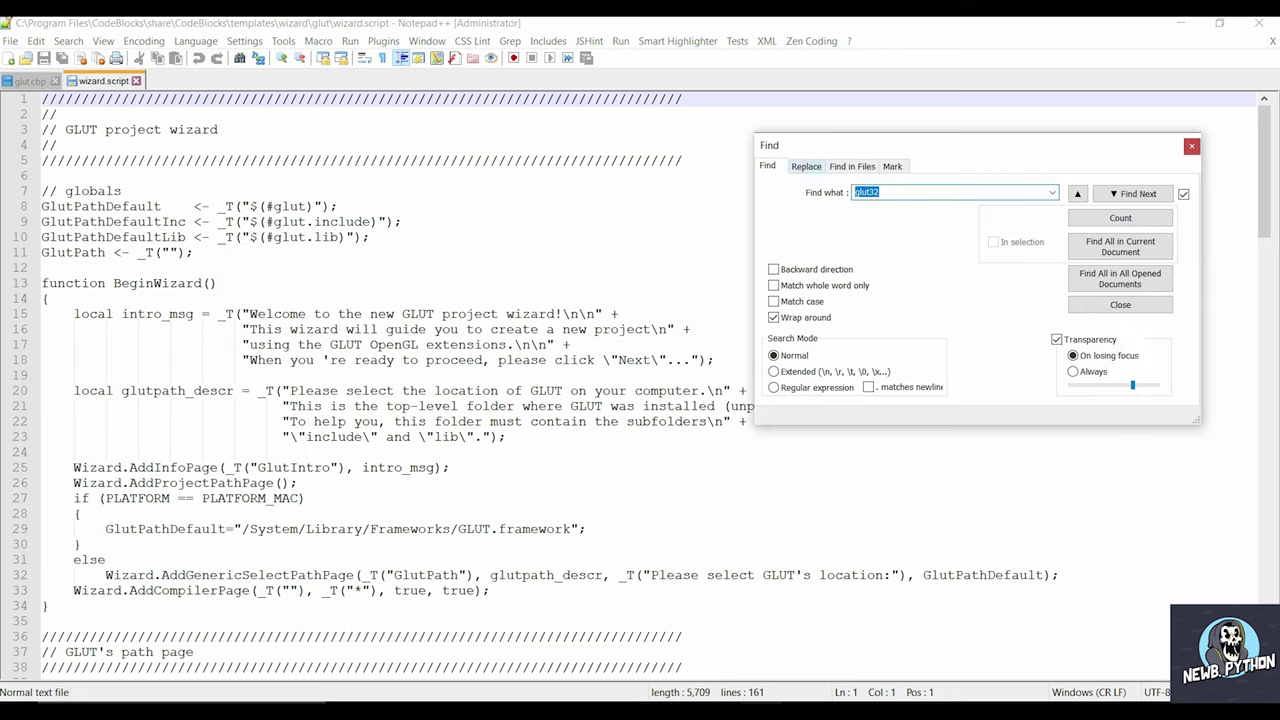
click(806, 166)
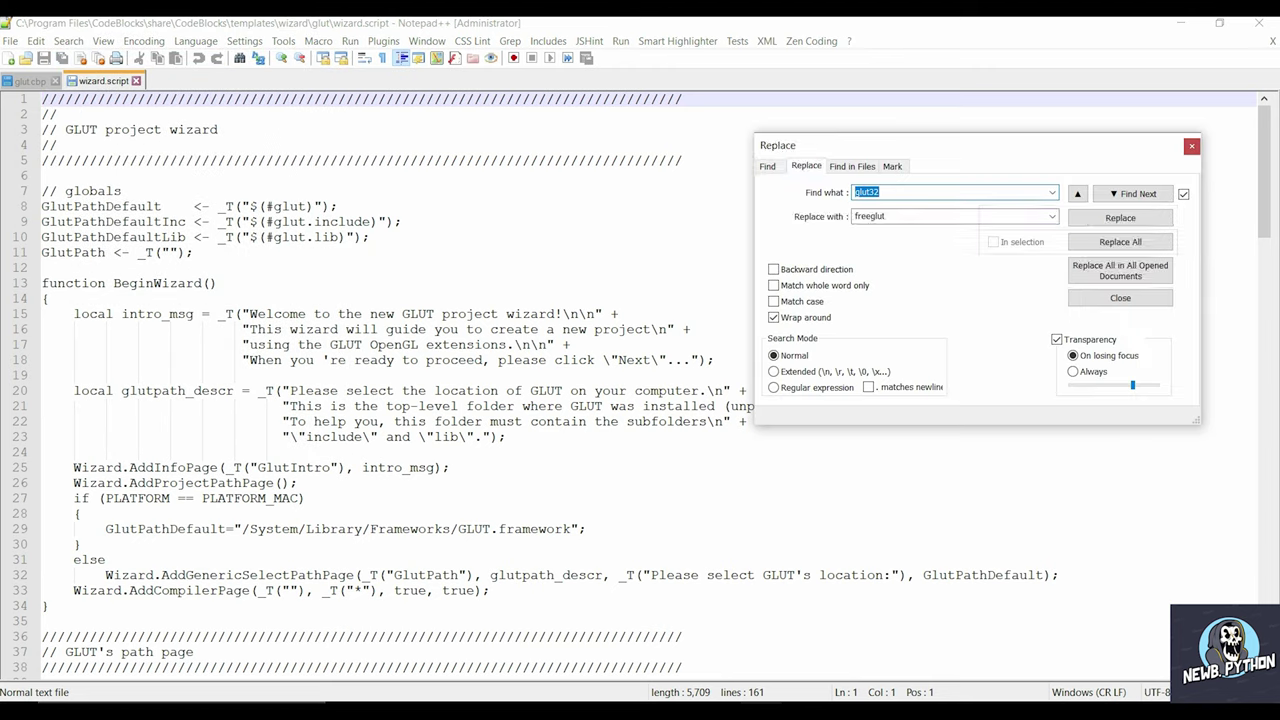
key(Tab)
click(886, 216)
click(1120, 241)
click(1120, 241)
click(1120, 241)
click(1120, 241)
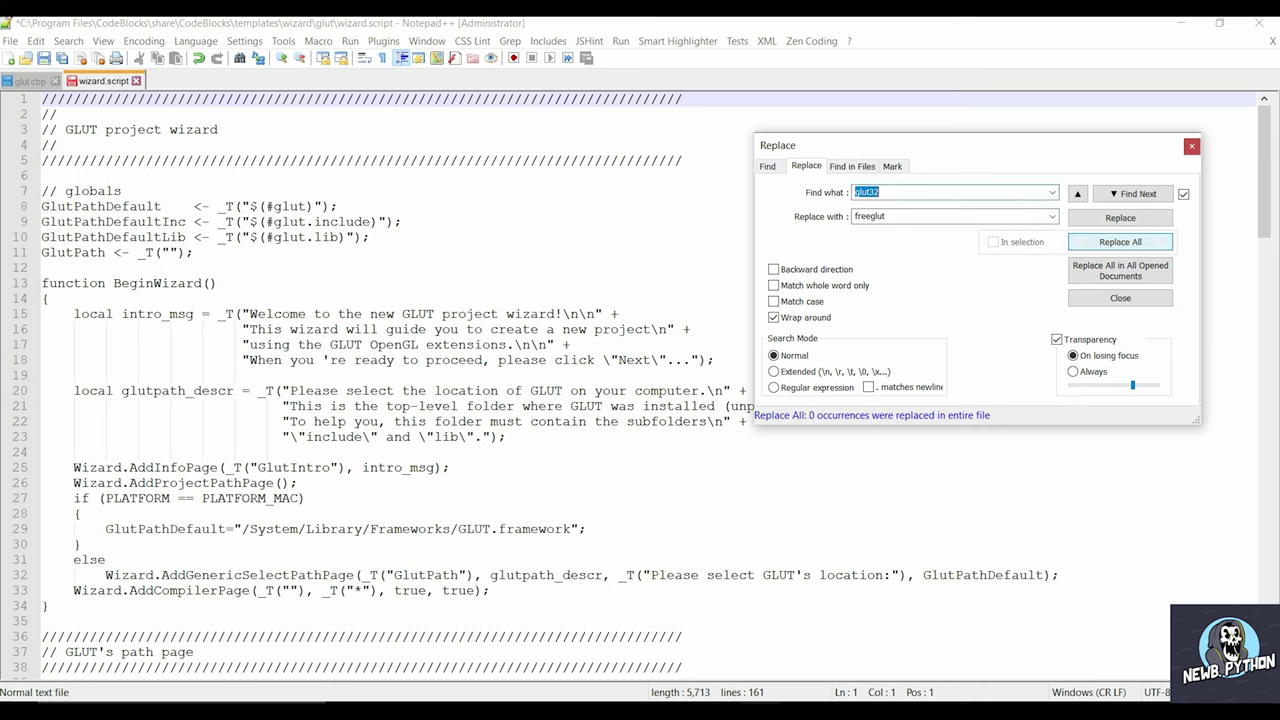
click(1120, 297)
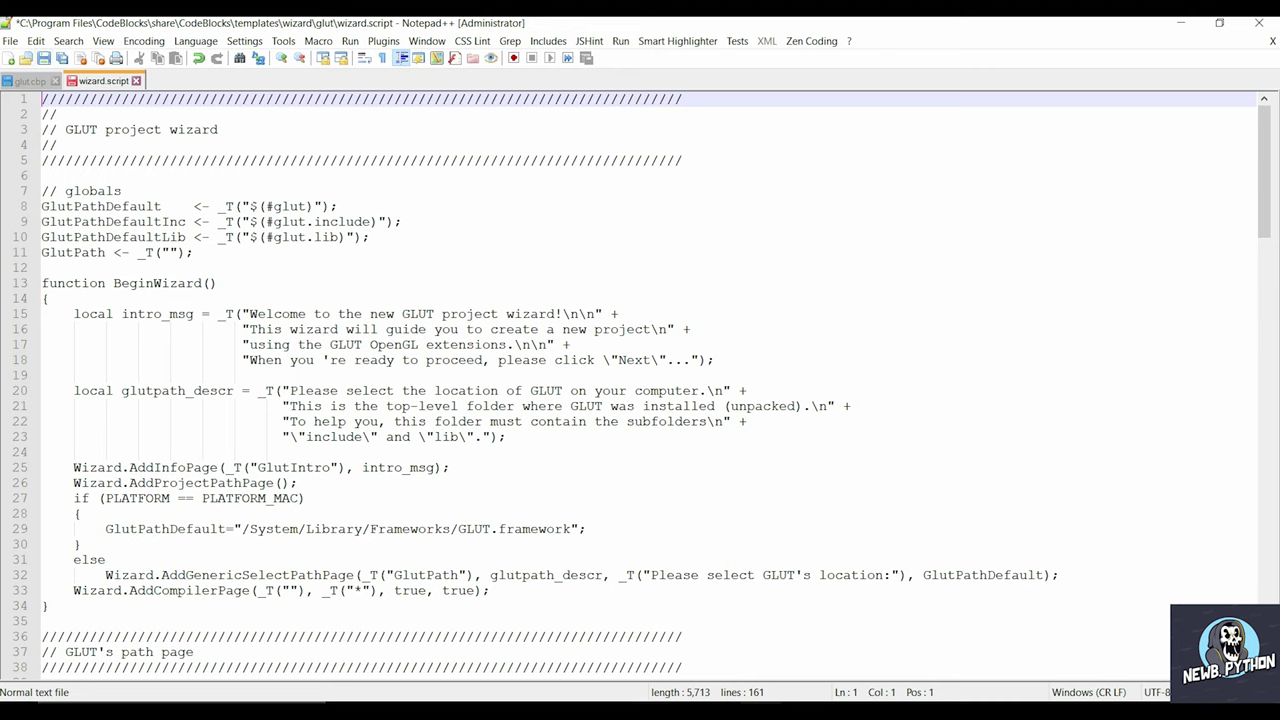
Save wizard.script with the replaced library name.
click(10, 41)
click(40, 155)
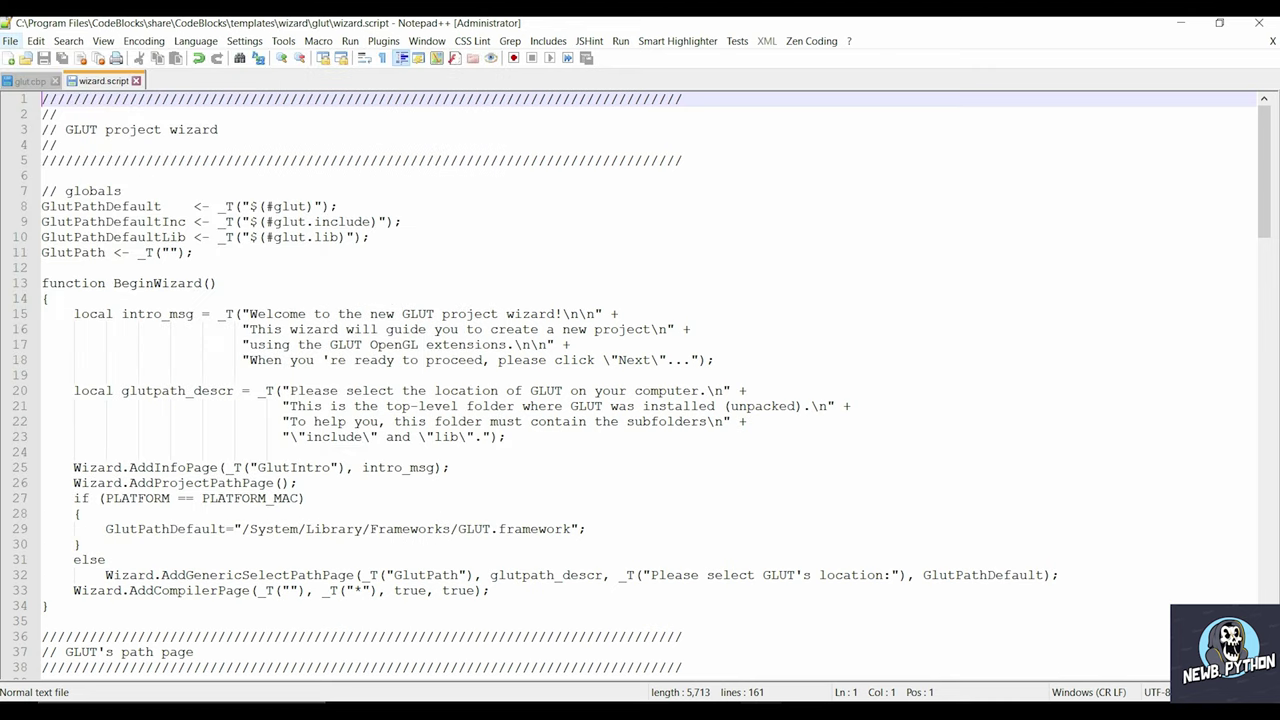
click(10, 41)
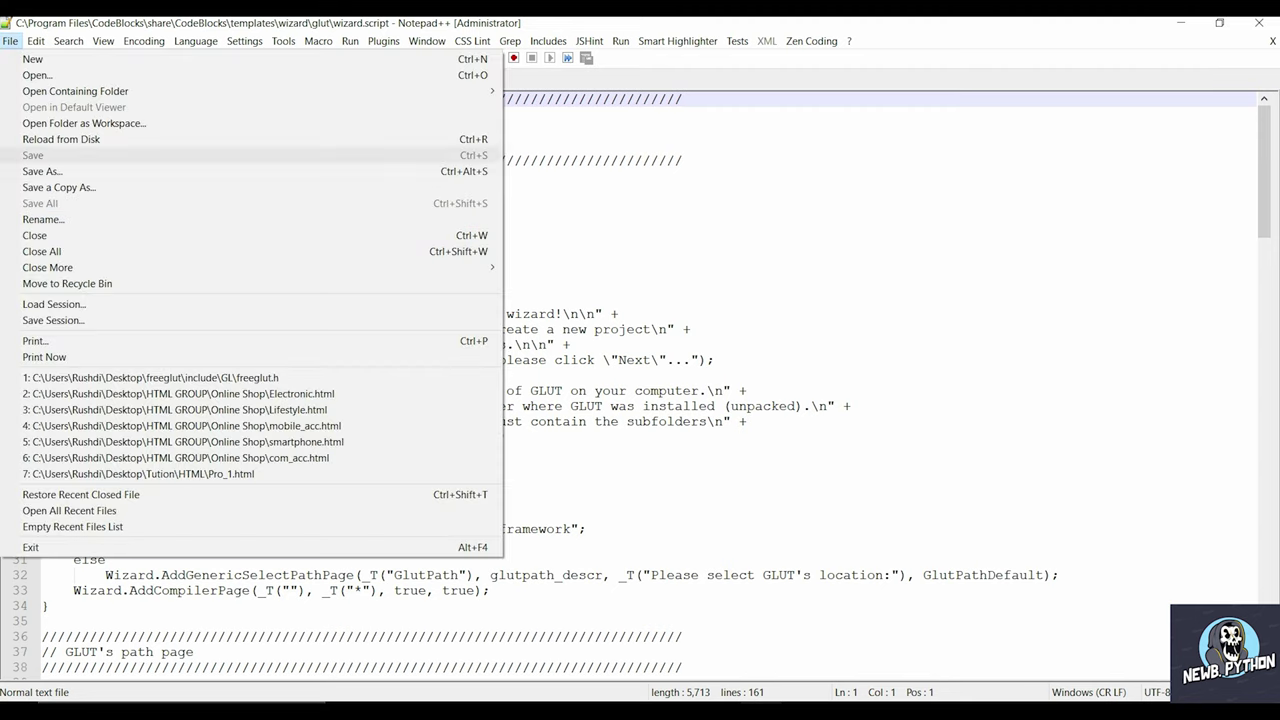
click(600, 176)
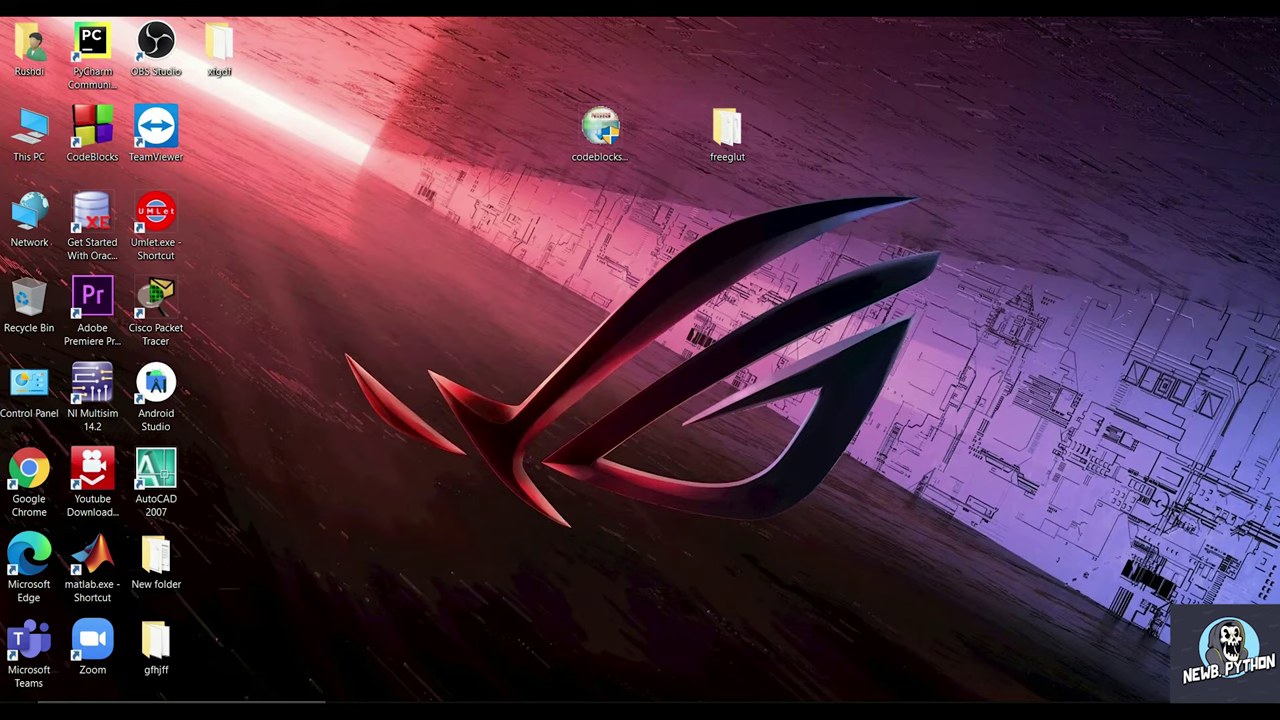
Launch Code::Blocks from the desktop and check the GNU GCC Compiler's toolchain executables and installation directory, accepting the compiler settings.
double_click(92, 133)
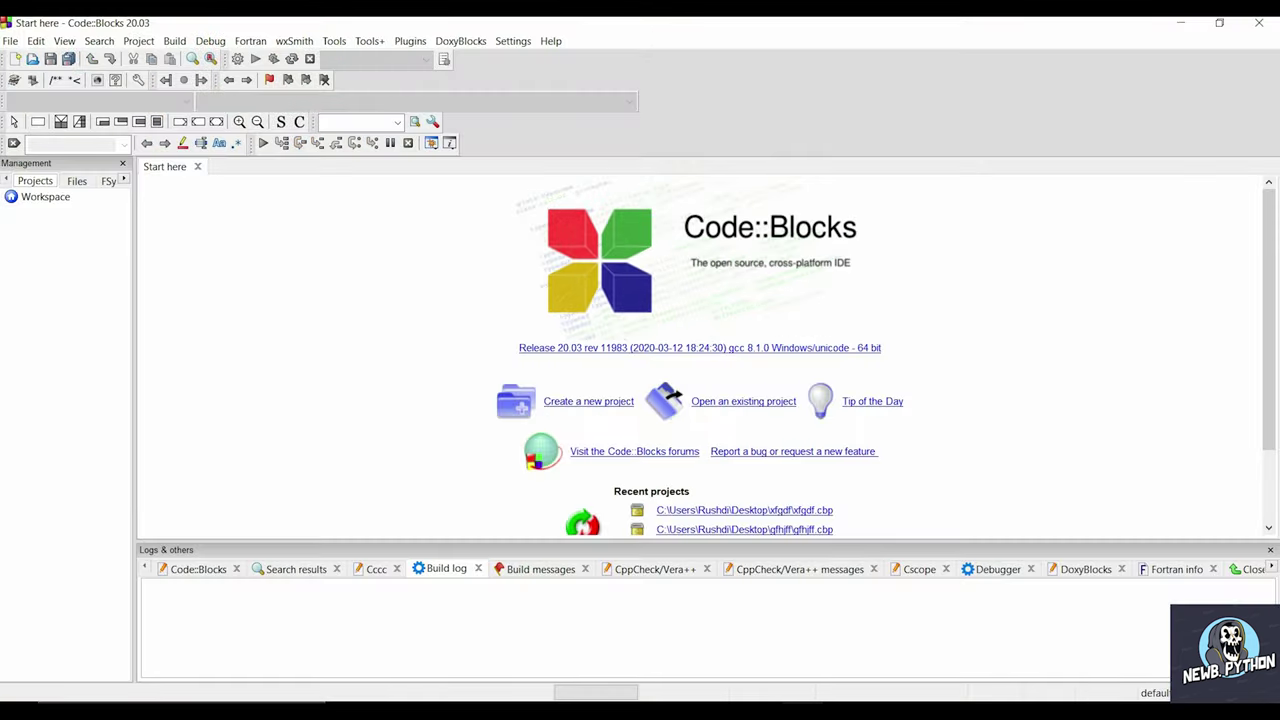
click(512, 41)
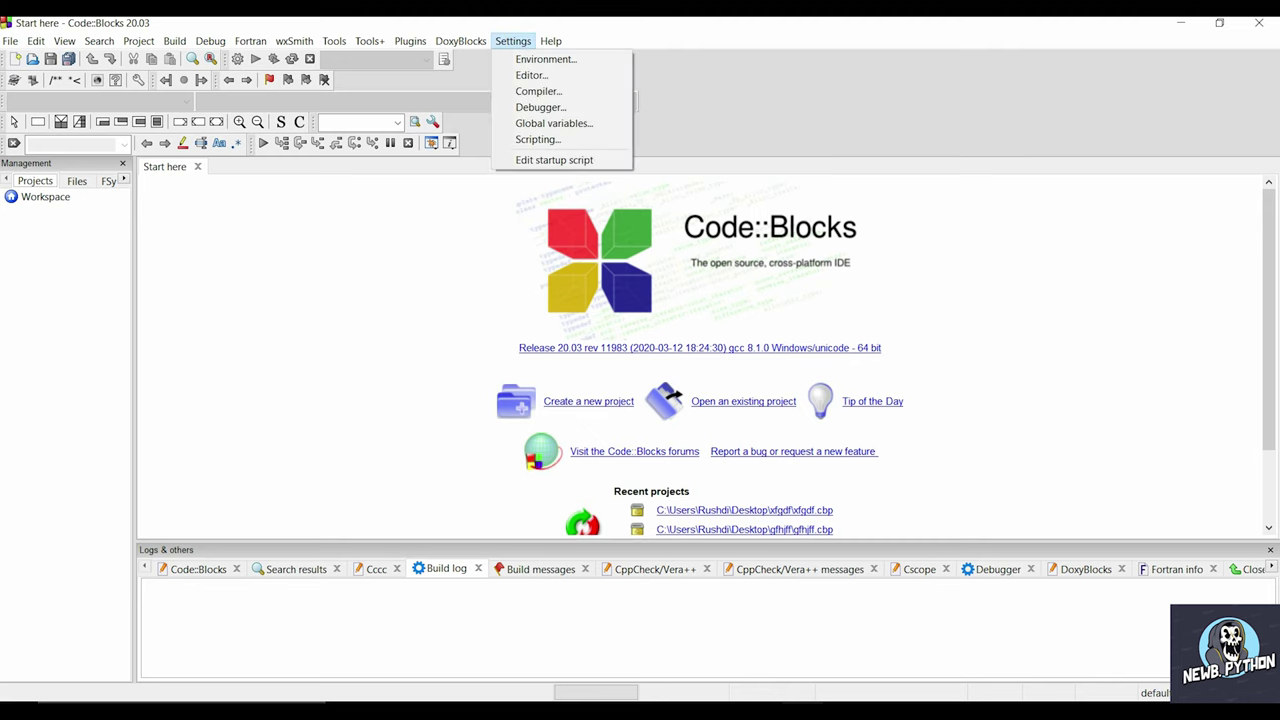
click(539, 91)
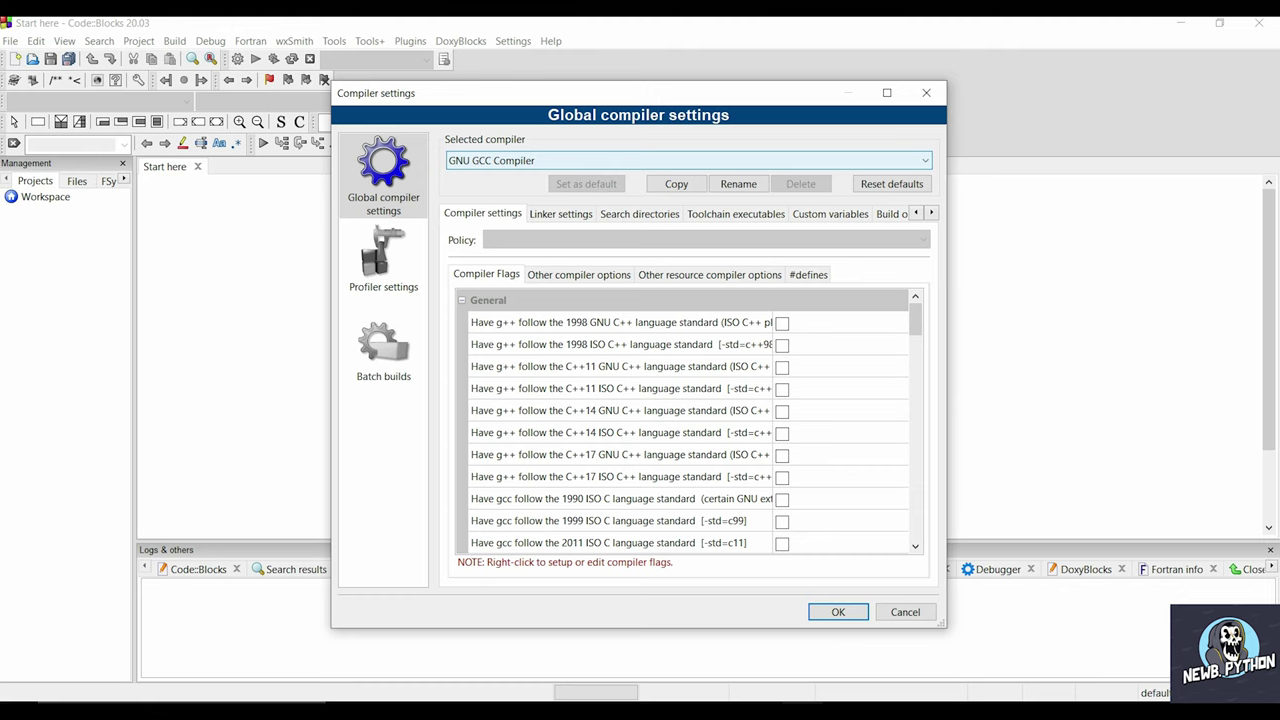
click(735, 213)
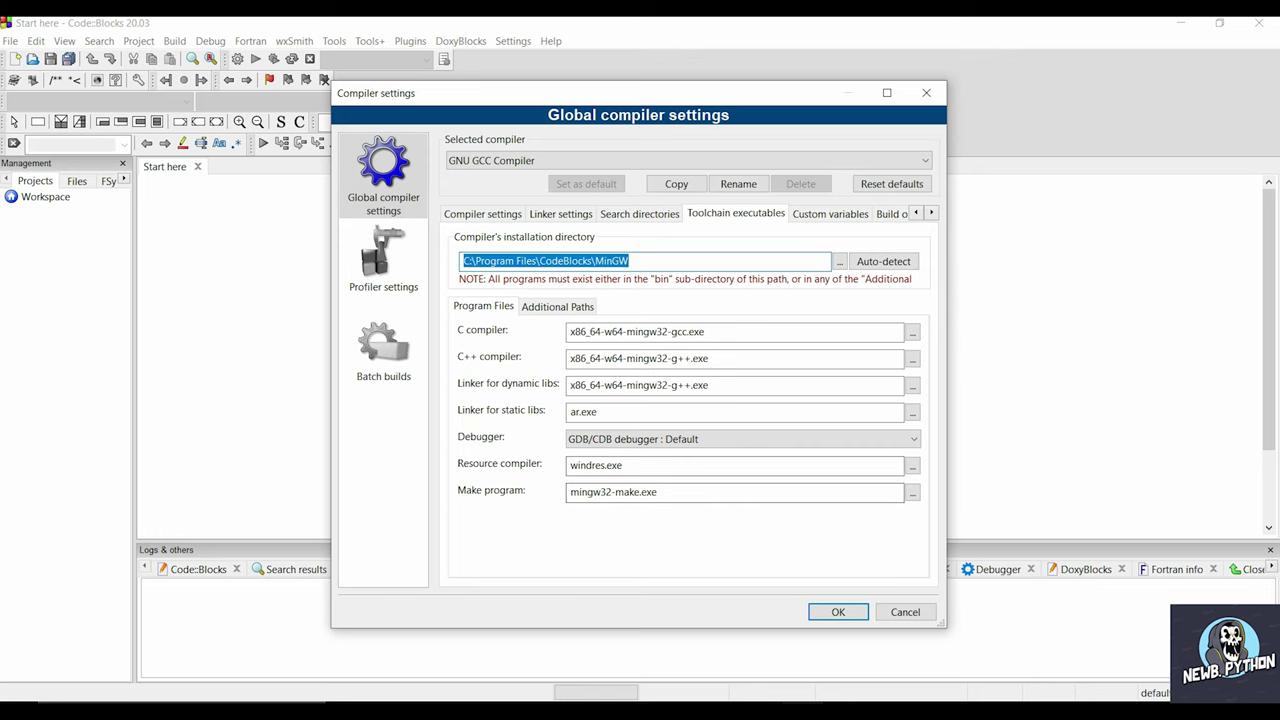
click(837, 611)
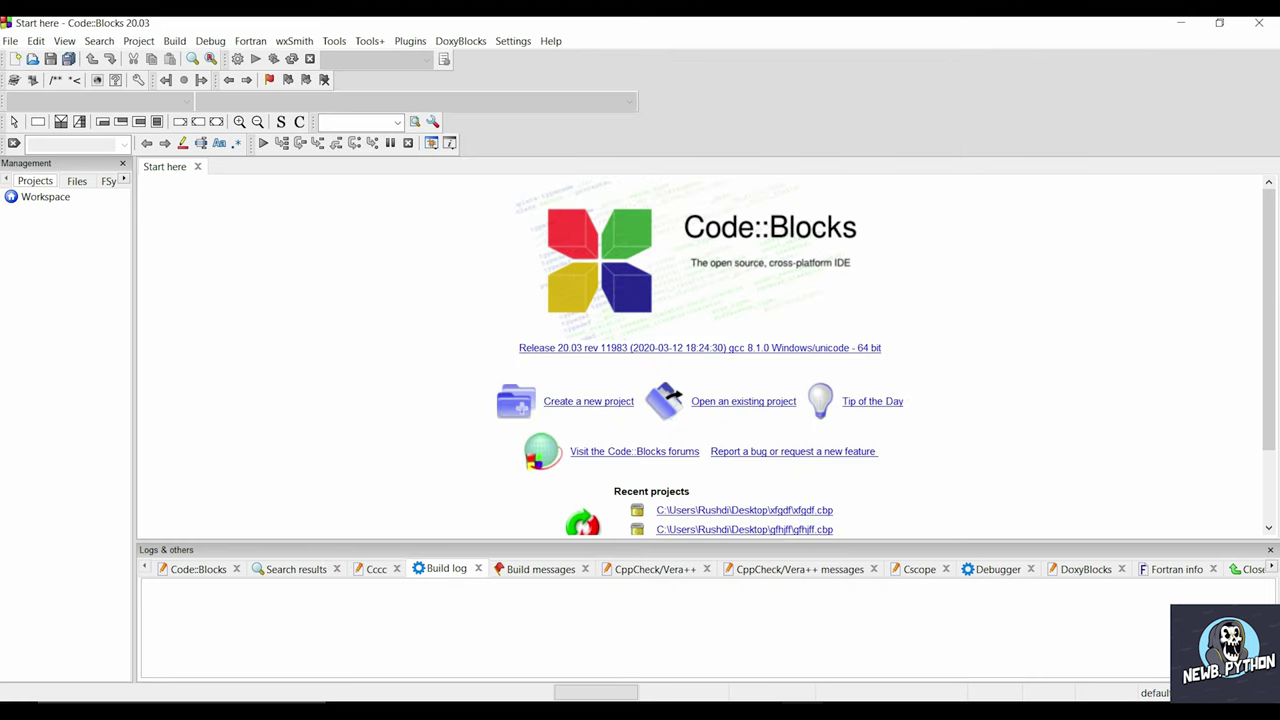
Create a GLUT project titled newproject on the Desktop, keeping the suggested GLUT location, the GNU GCC Compiler and the Debug and Release configurations.
click(515, 403)
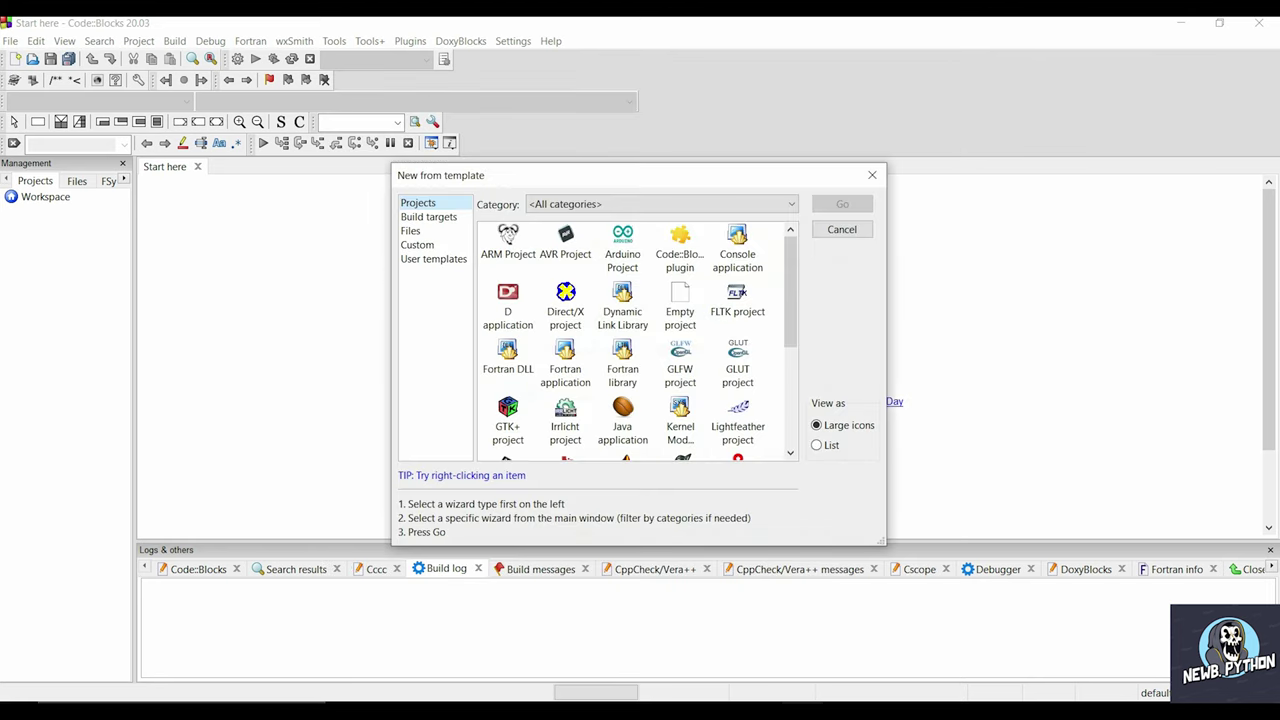
click(737, 363)
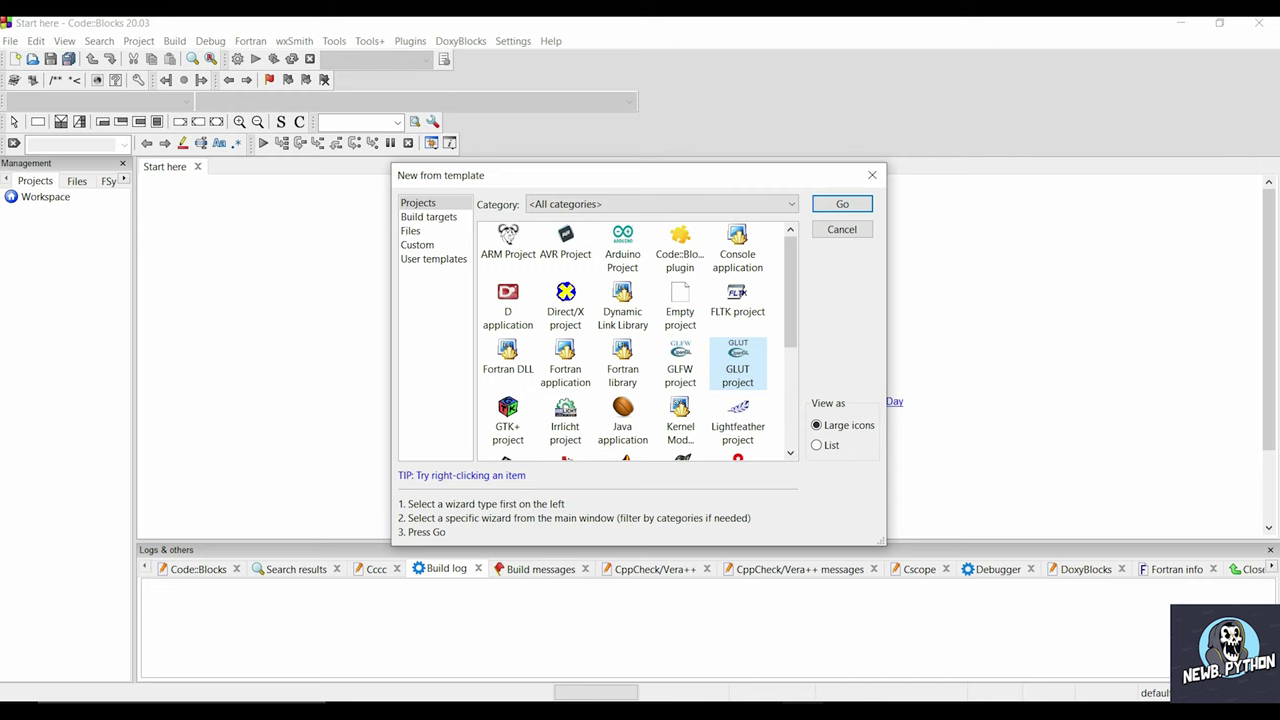
click(841, 203)
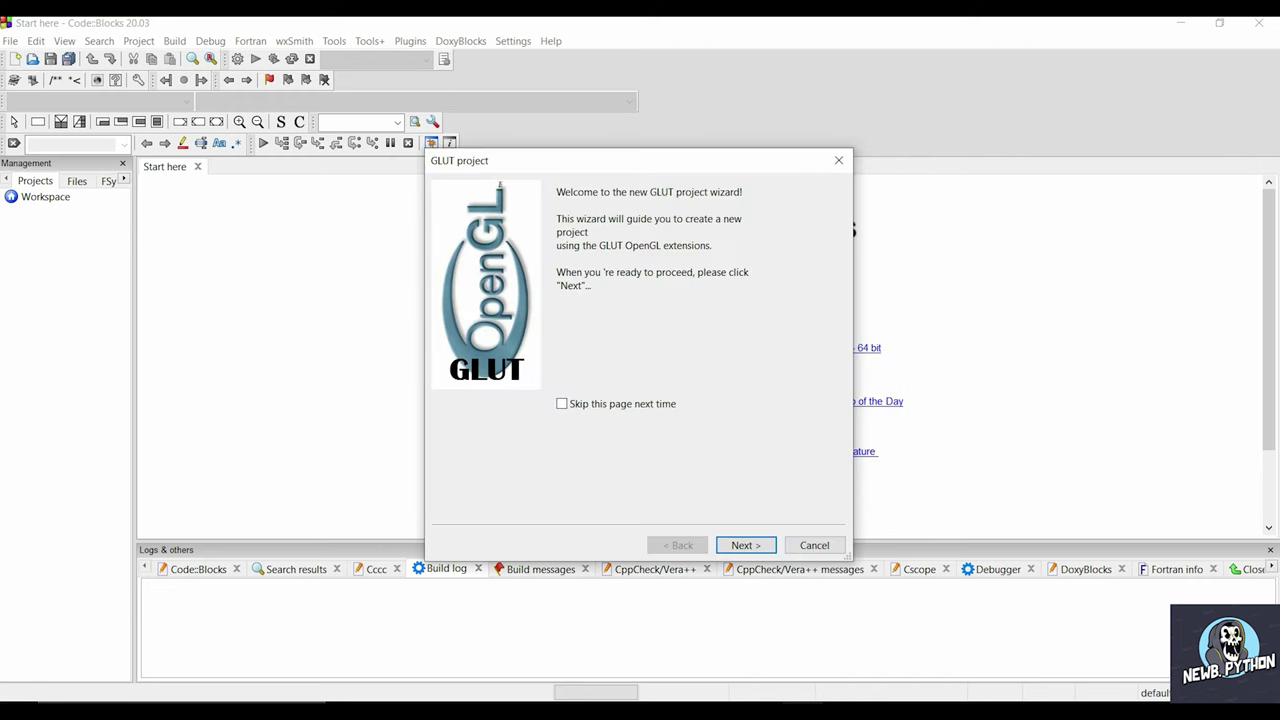
key(Return)
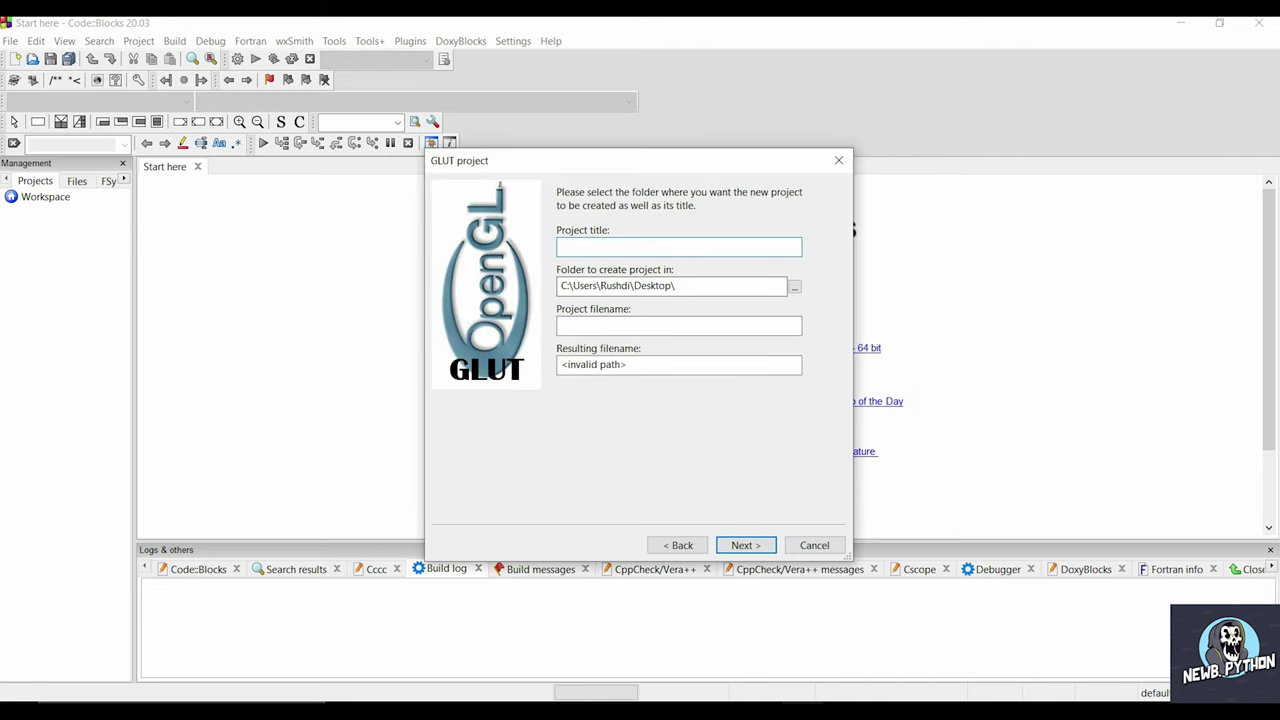
text(new)
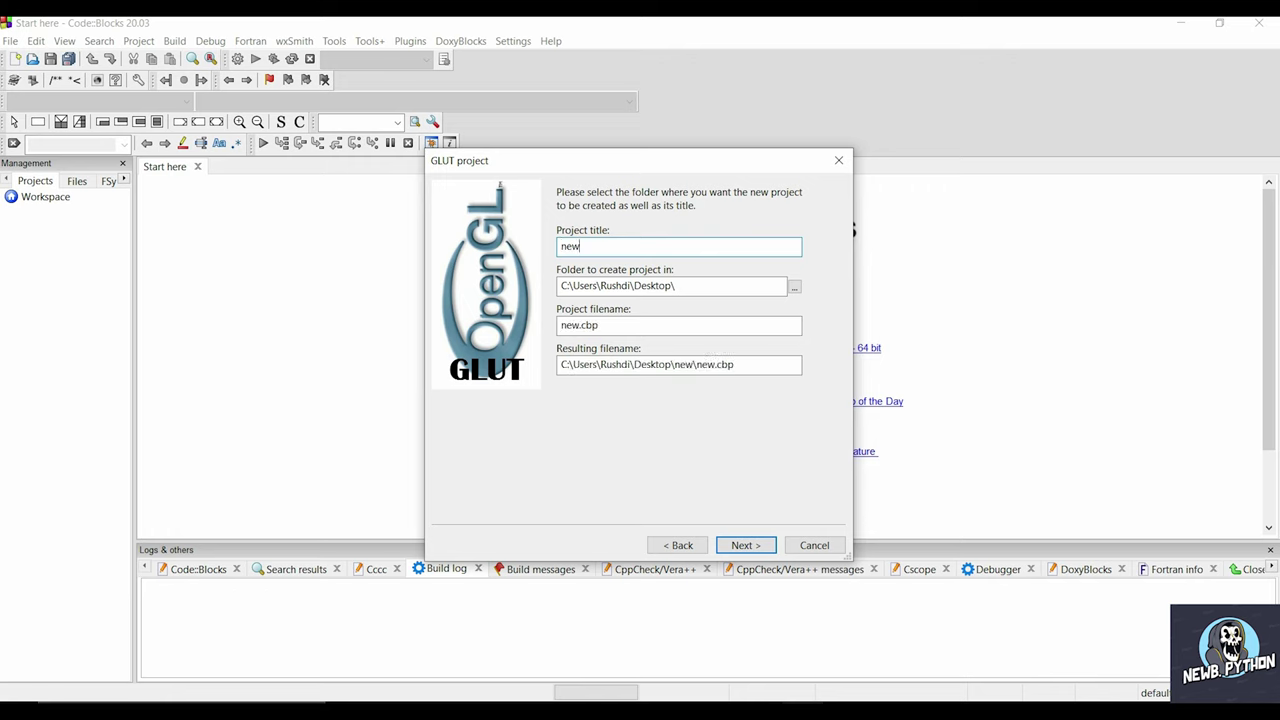
text(project)
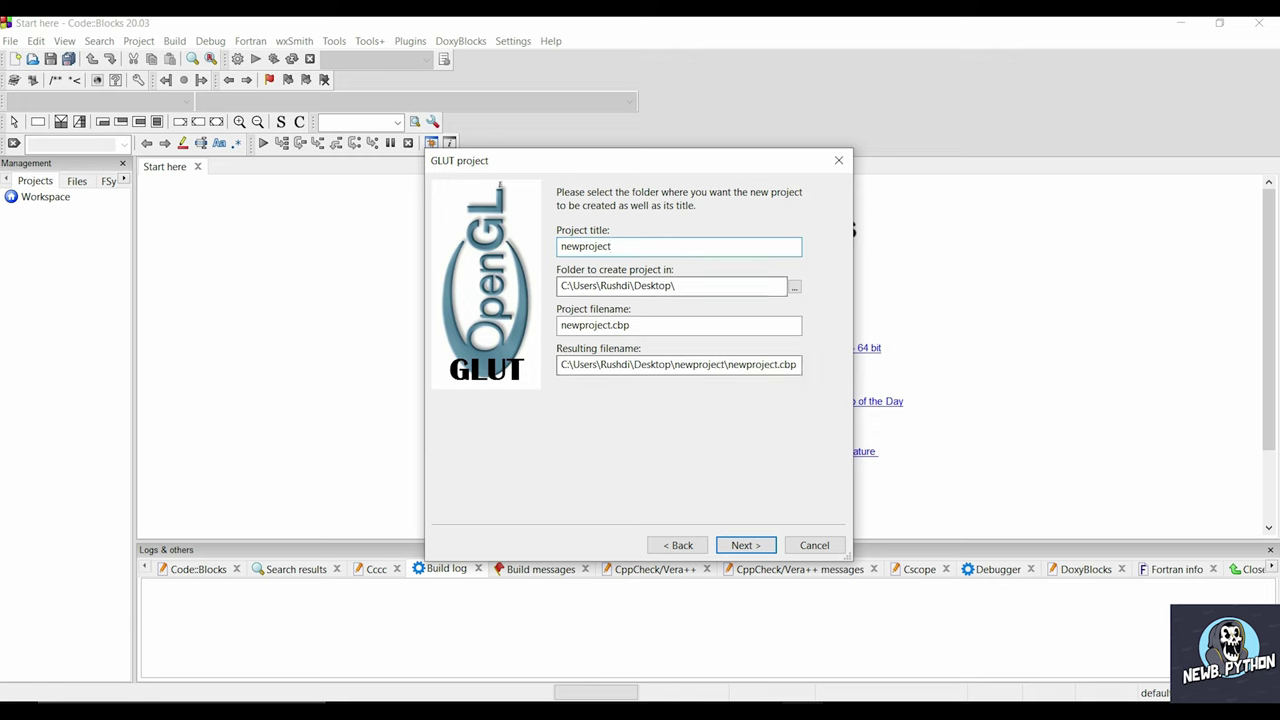
key(Return)
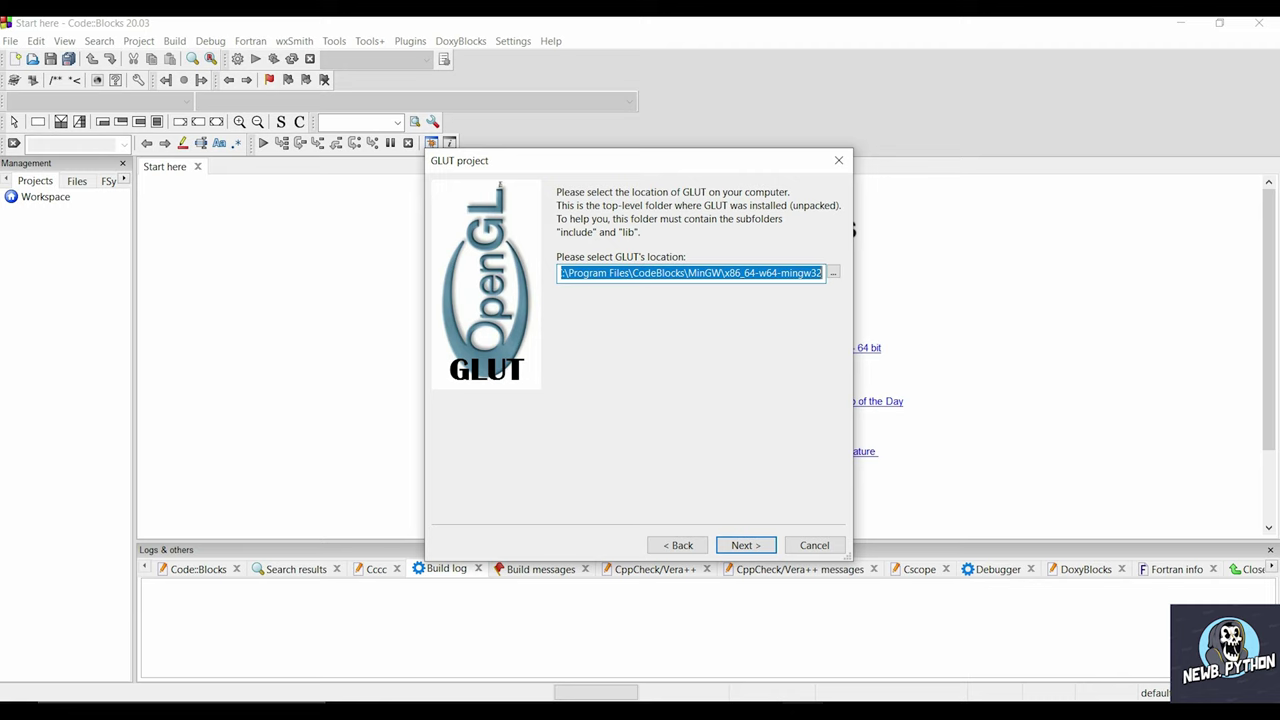
key(Return)
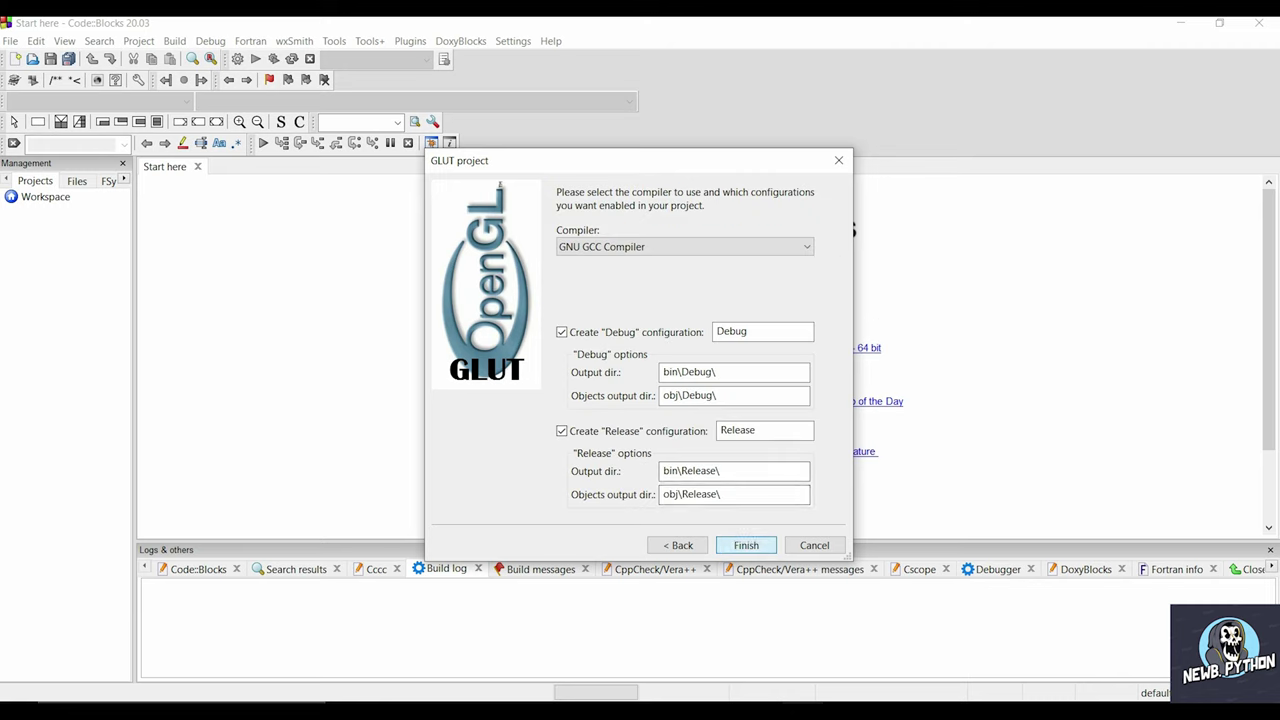
key(Return)
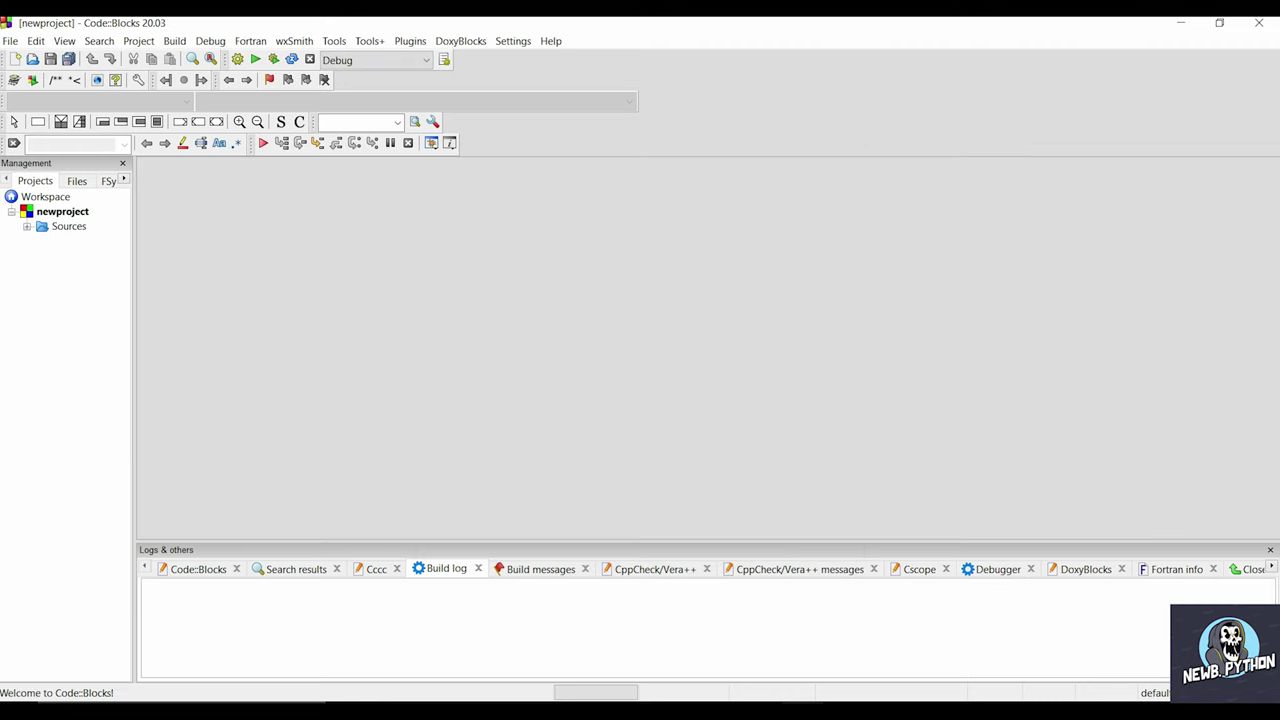
Open main.cpp from the project's Sources and begin a preprocessor directive with # on the blank line above #ifdef __APPLE__.
double_click(68, 226)
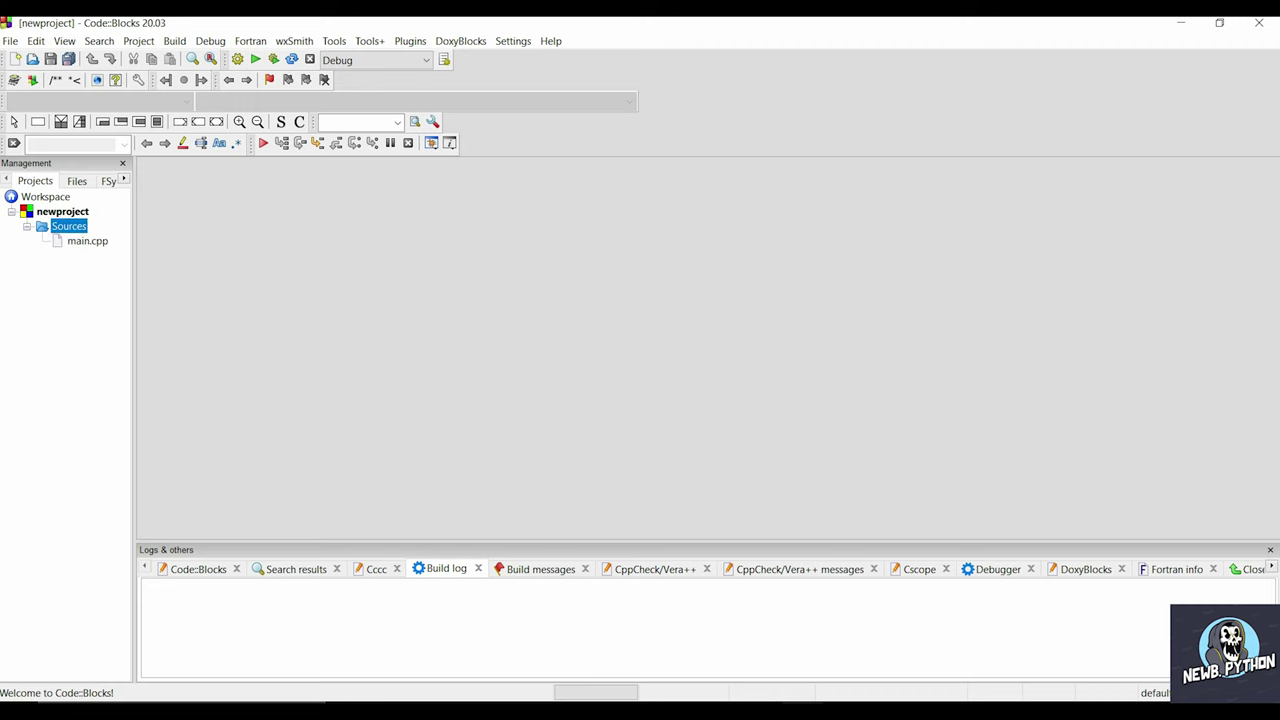
double_click(87, 241)
click(212, 356)
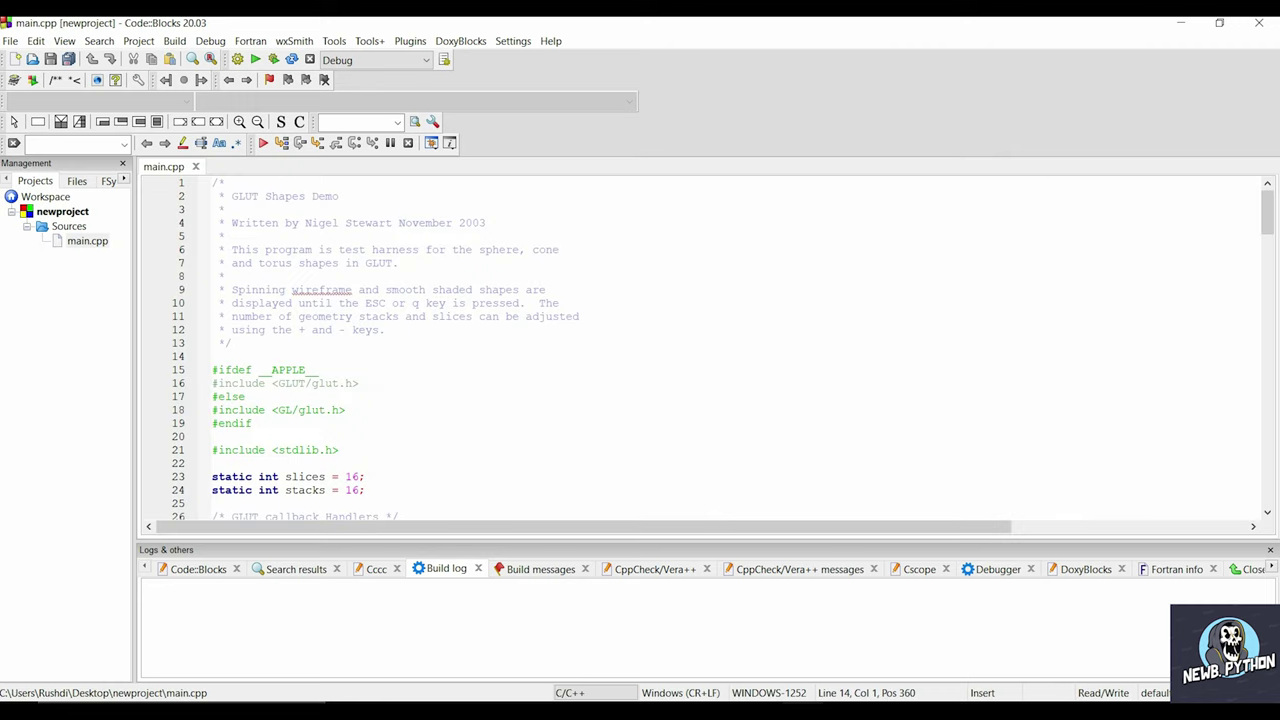
text(#)
key(BackSpace)
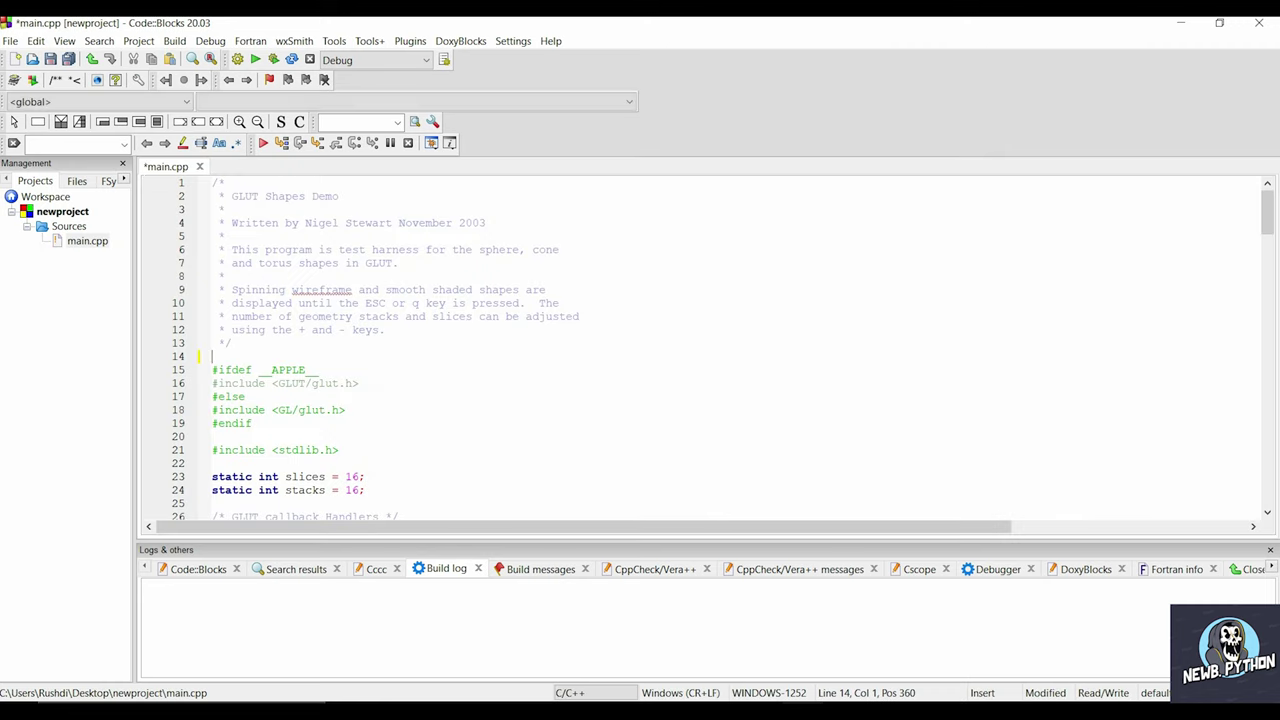
text(#)
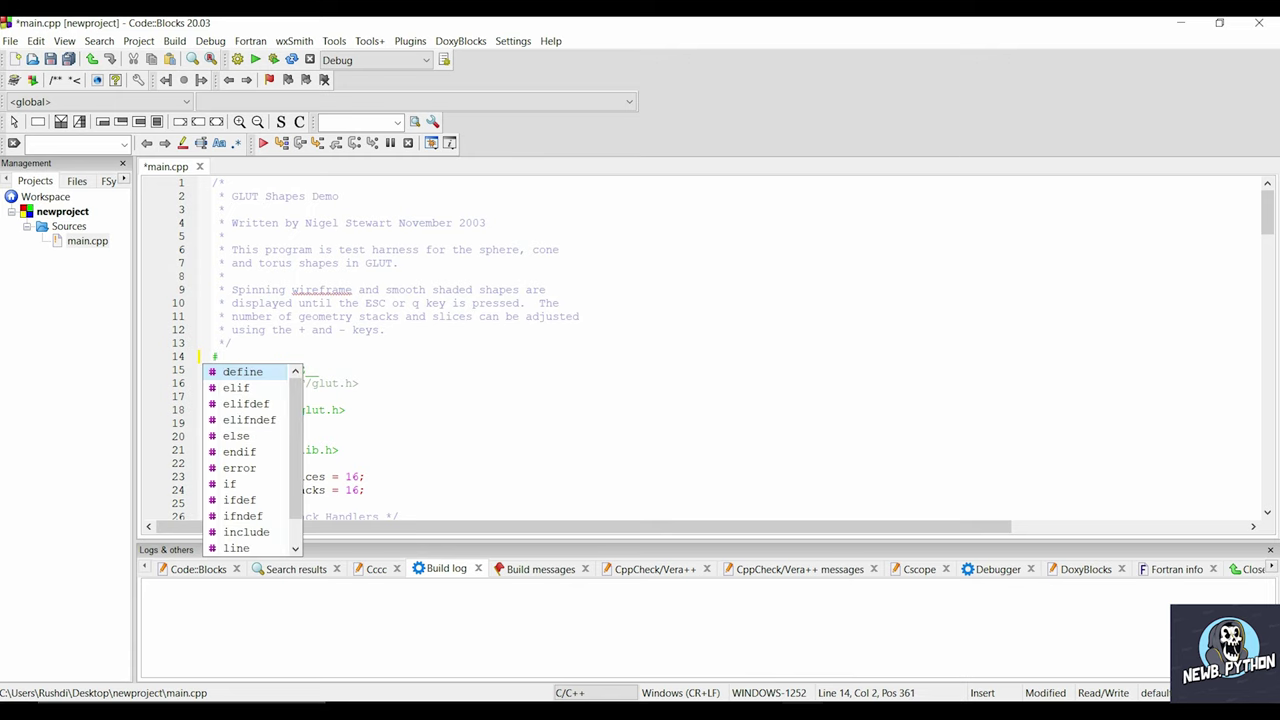
text(windows<)
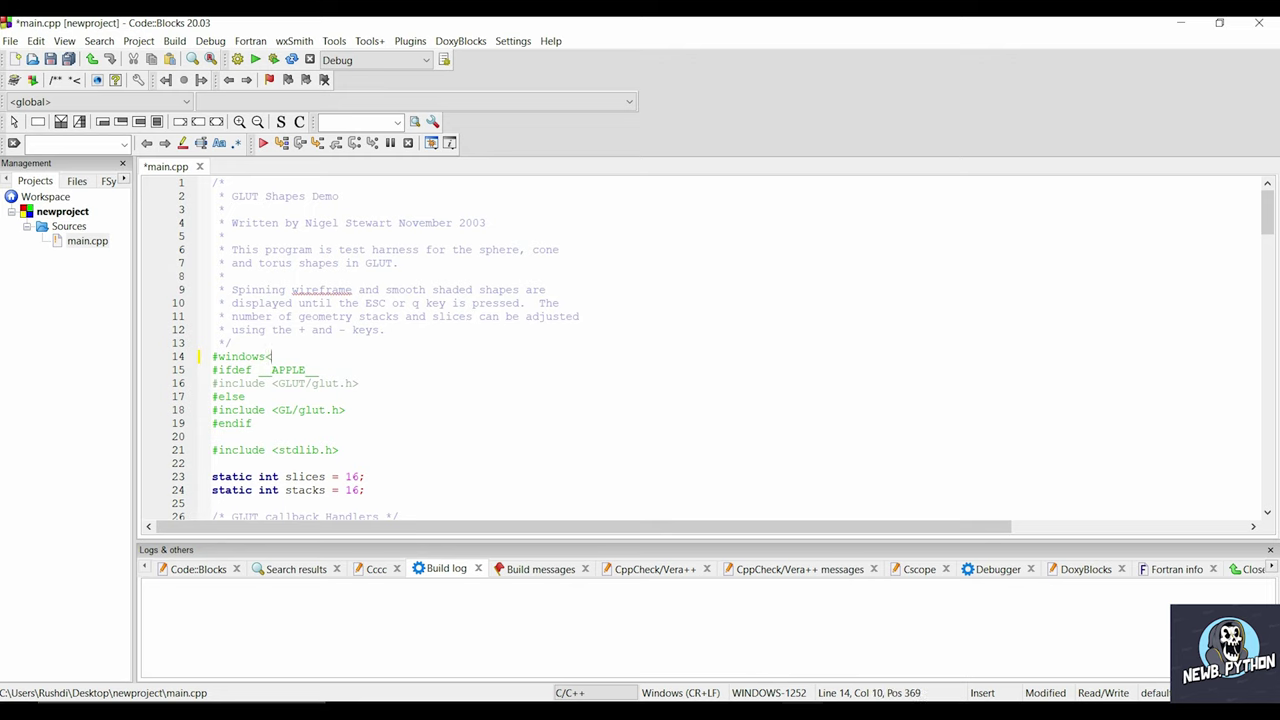
key(BackSpace)
key(BackSpace)
key(BackSpace)
key(BackSpace)
key(BackSpace)
key(BackSpace)
key(BackSpace)
Complete the directive on line 14 as #include<windows.h> and save main.cpp.
text(inclu)
key(Return)
text(<windows)
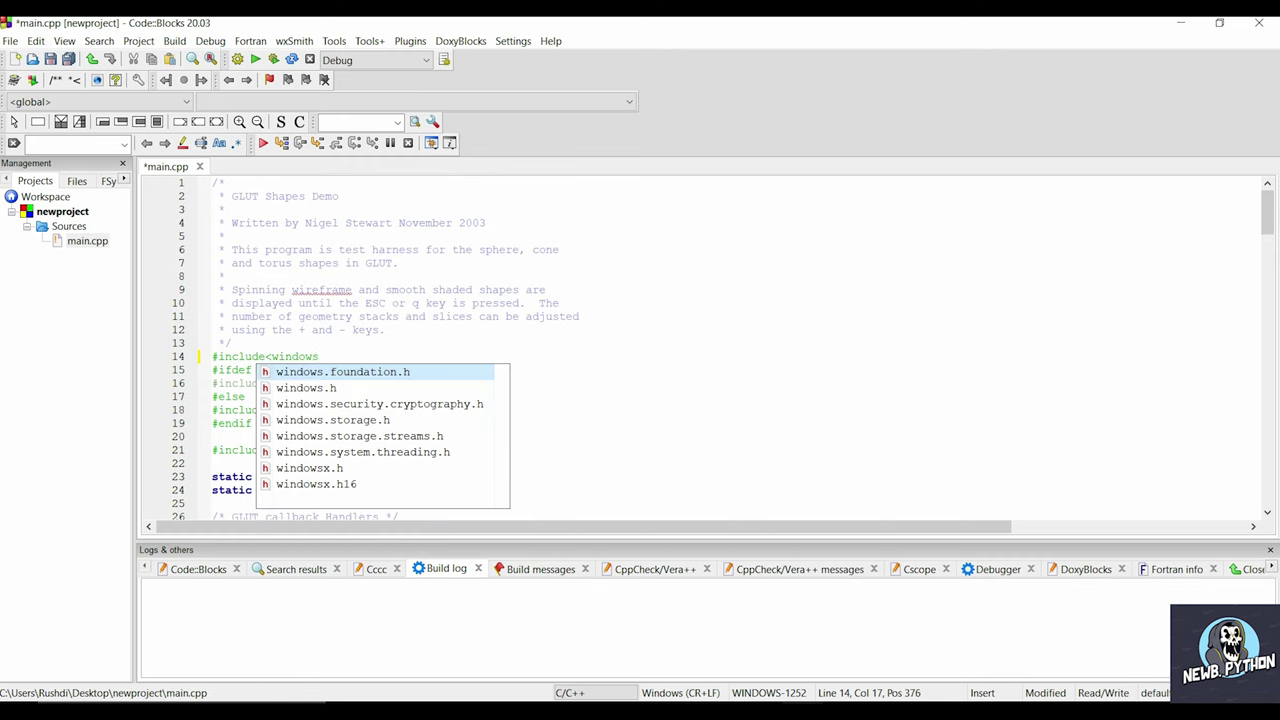
key(Down)
key(Return)
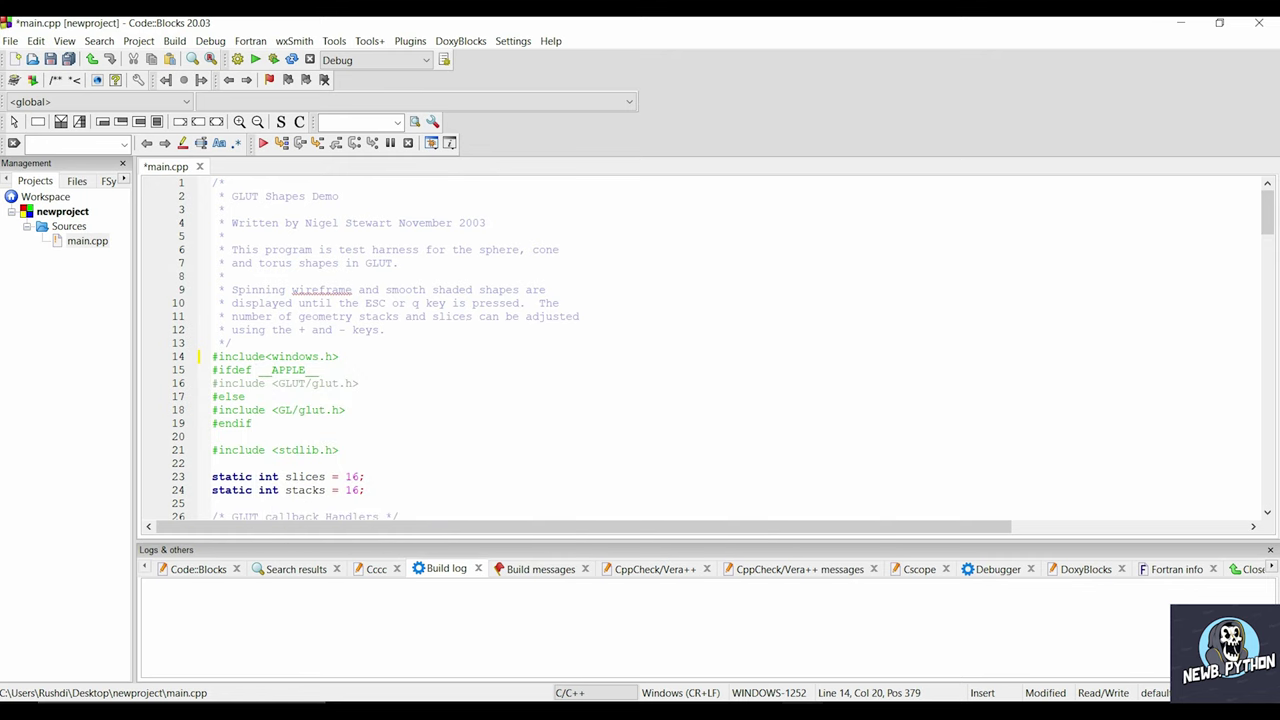
key(ctrl+s)
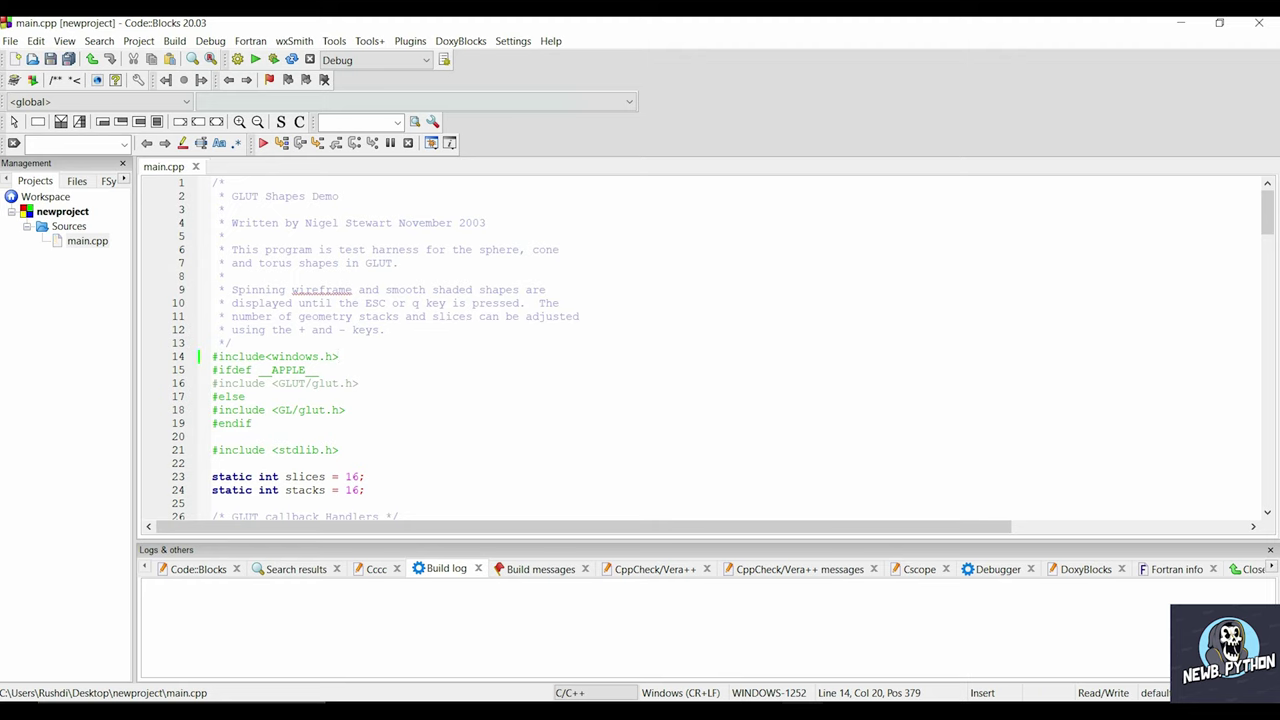